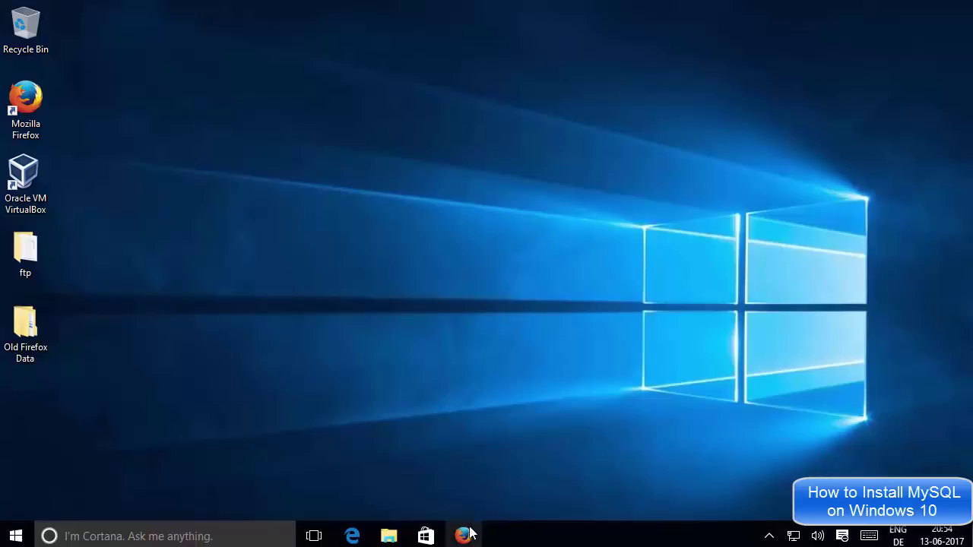
Restore Firefox and rerun the Google search for 'download mysql'.
left_click(463, 534)
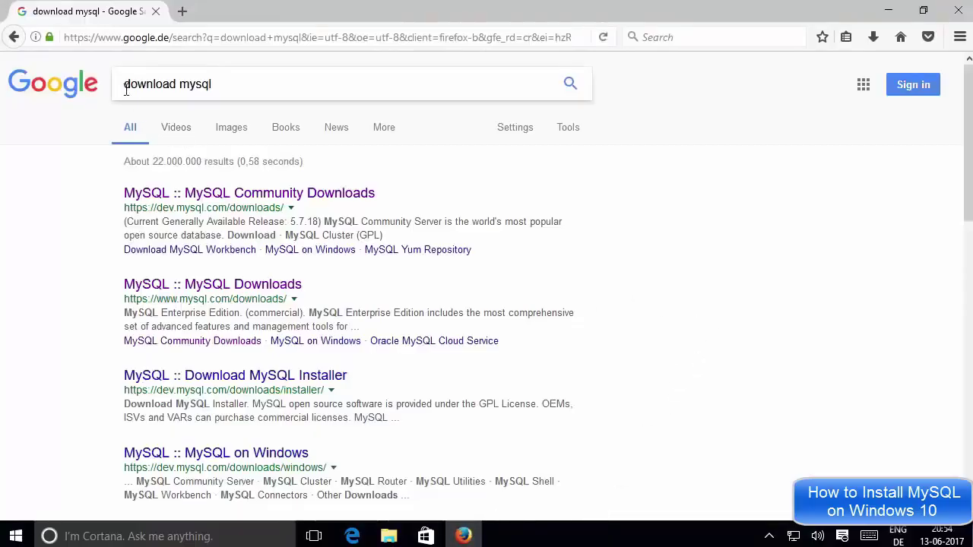
left_click(222, 83)
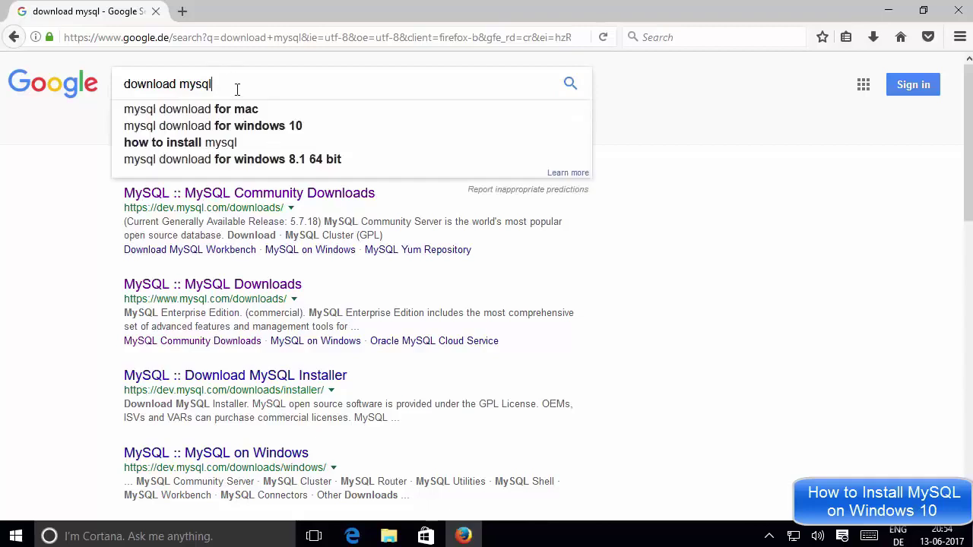
left_click_drag(237, 89, 130, 84)
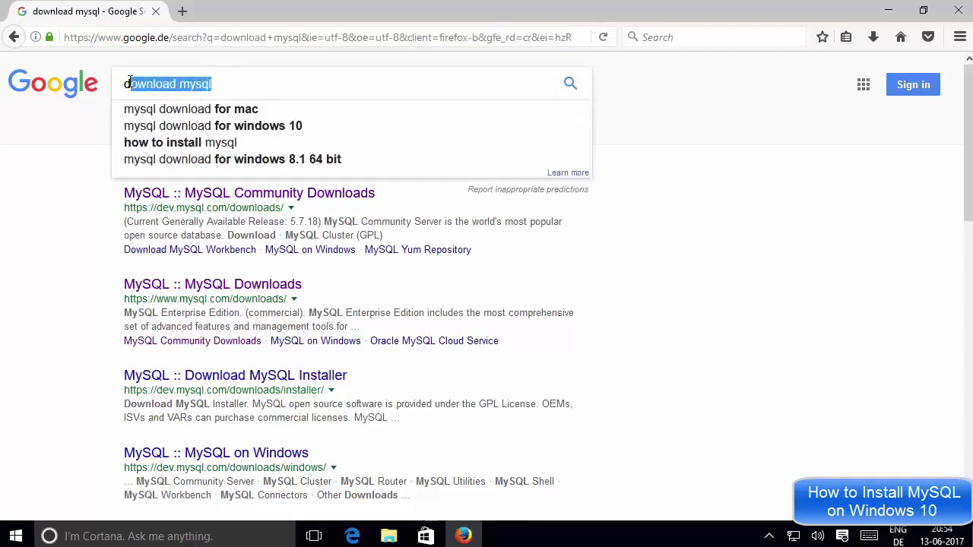
left_click(679, 172)
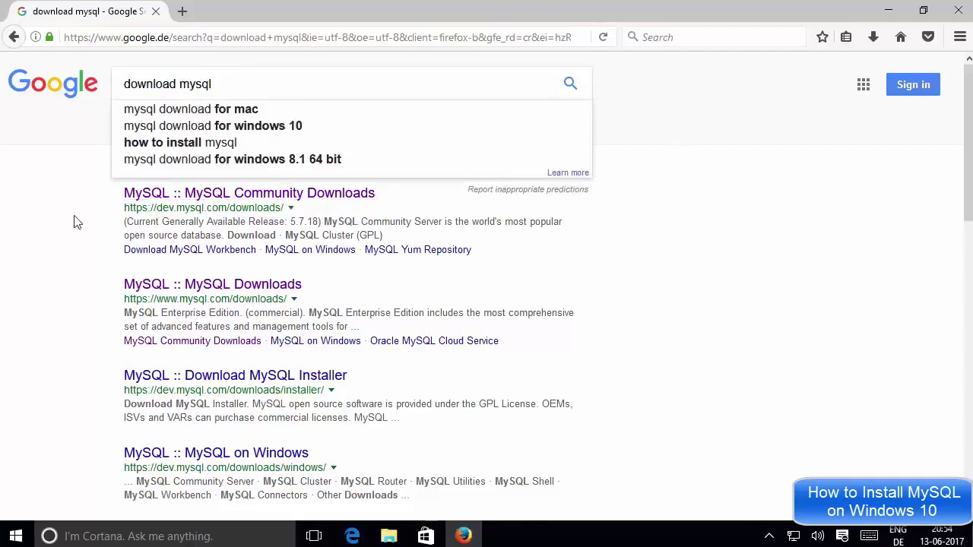
left_click(572, 87)
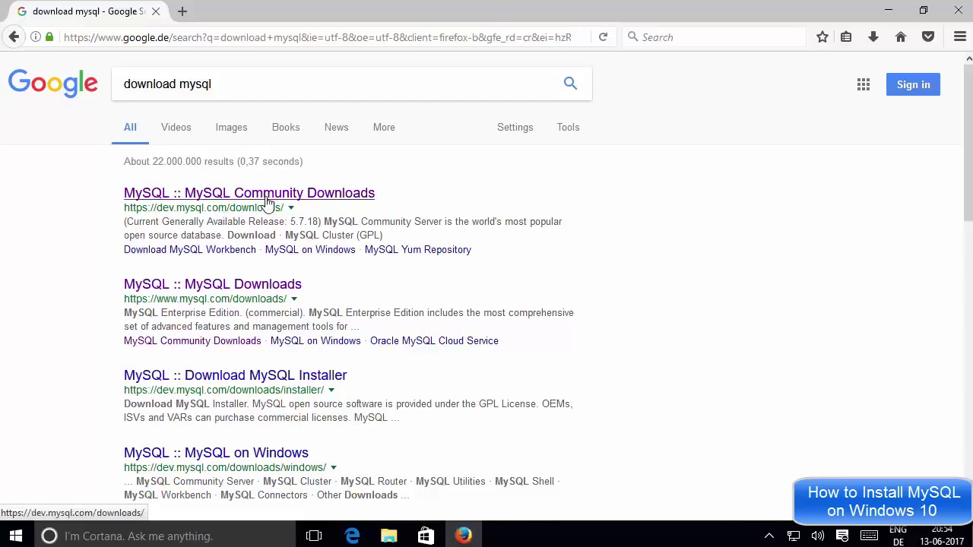
Open the MySQL Community Downloads result in a new tab and go to the MySQL developer home page.
middle_click(266, 200)
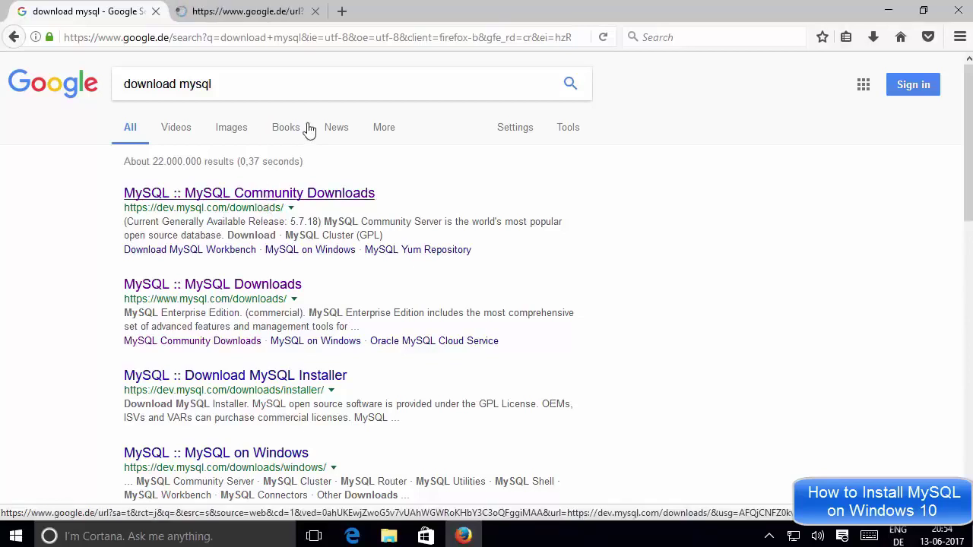
left_click(259, 17)
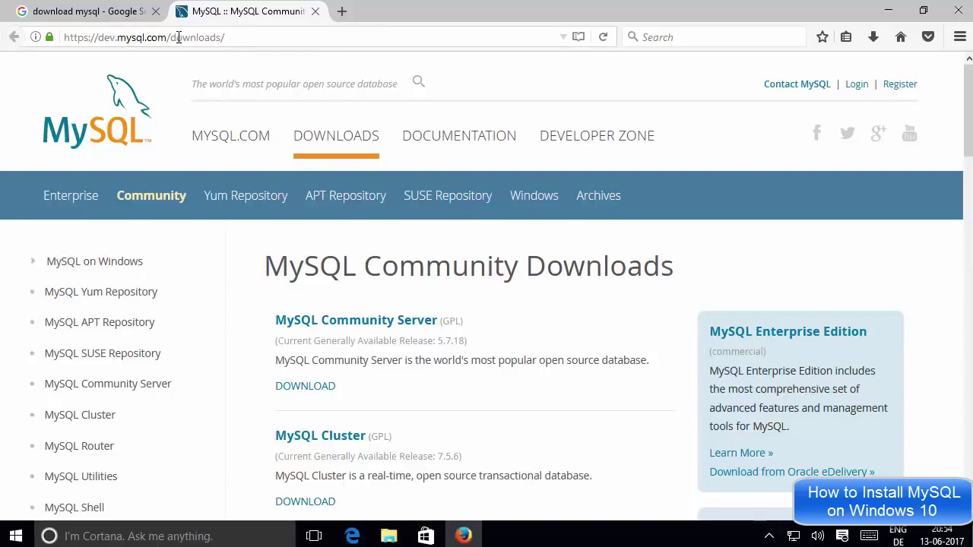
left_click(106, 113)
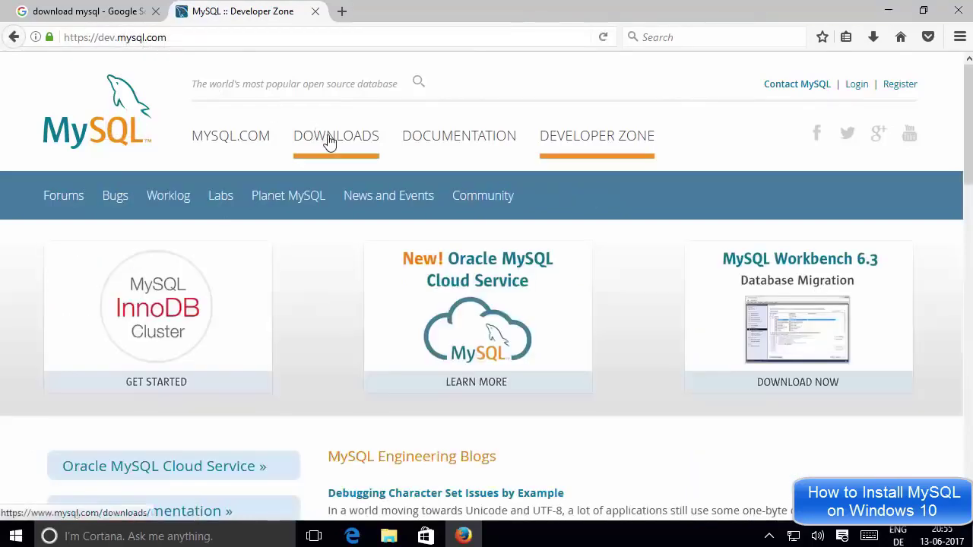
From the MySQL Downloads page, open 'Community (GPL) Downloads »'.
left_click(329, 142)
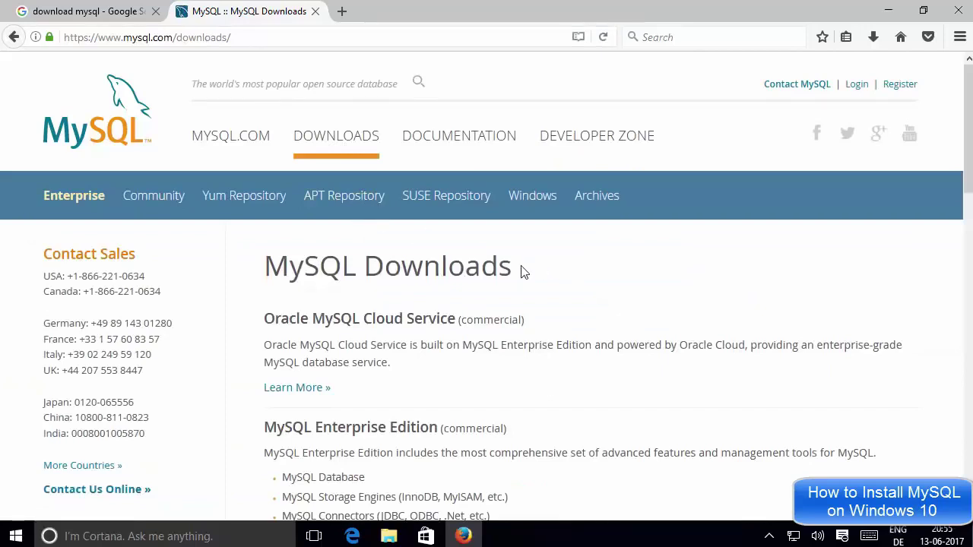
scroll(523, 272, "down", 2)
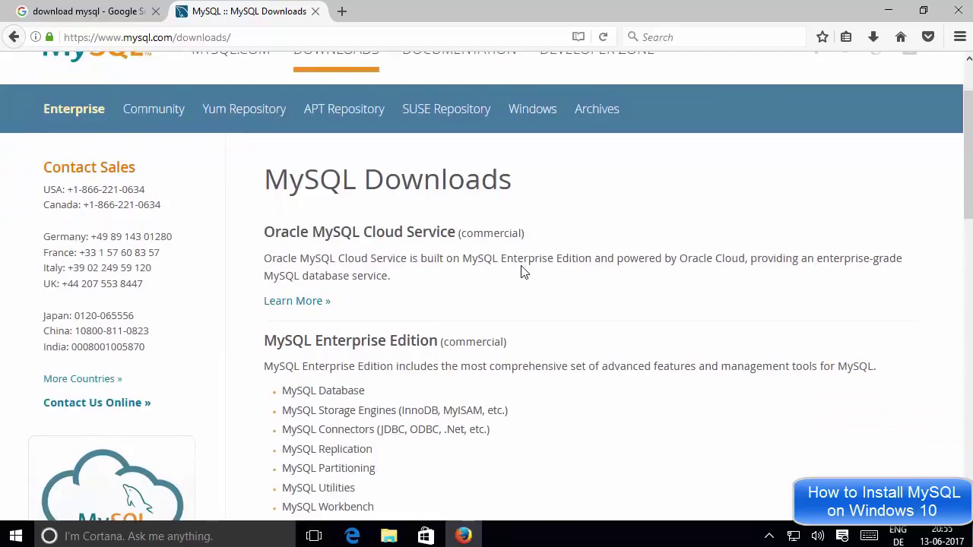
scroll(519, 253, "down", 7)
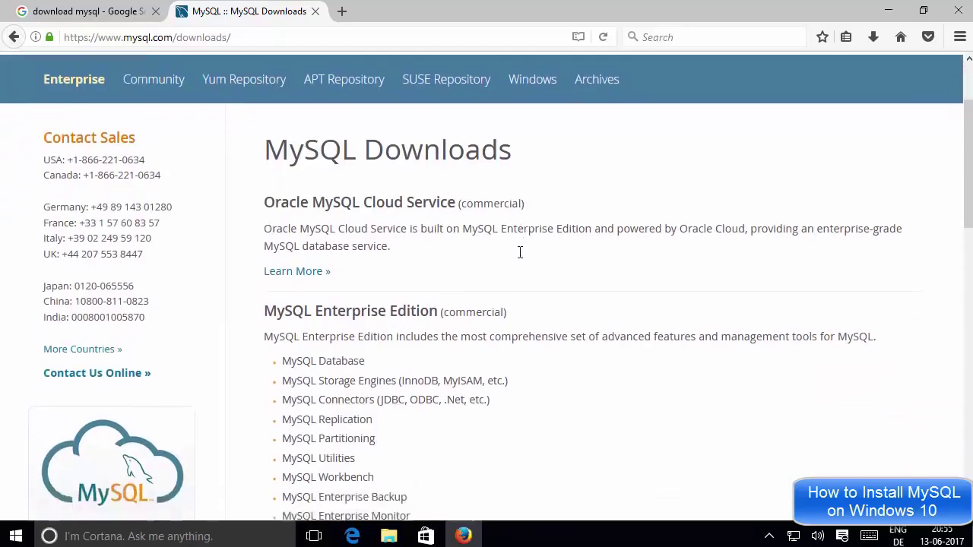
scroll(520, 258, "down", 9)
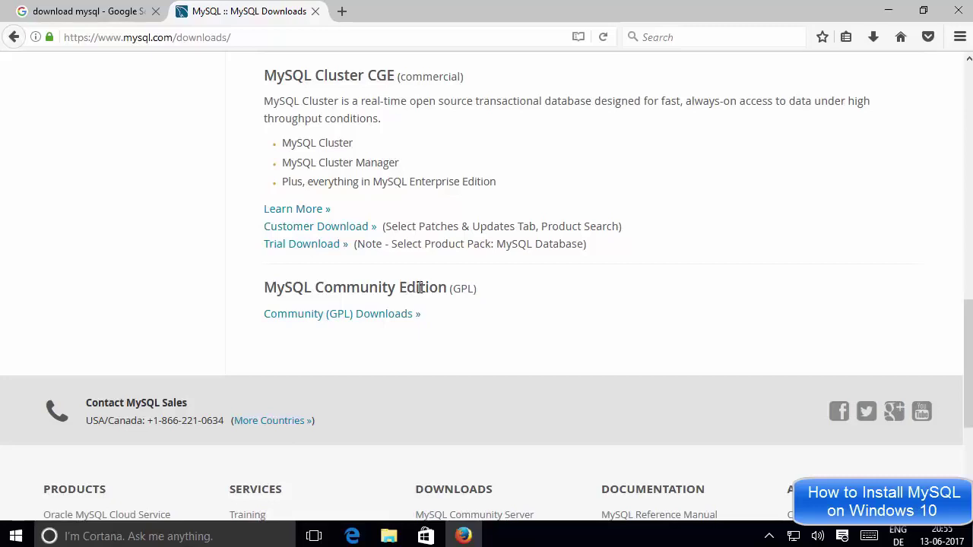
left_click(325, 322)
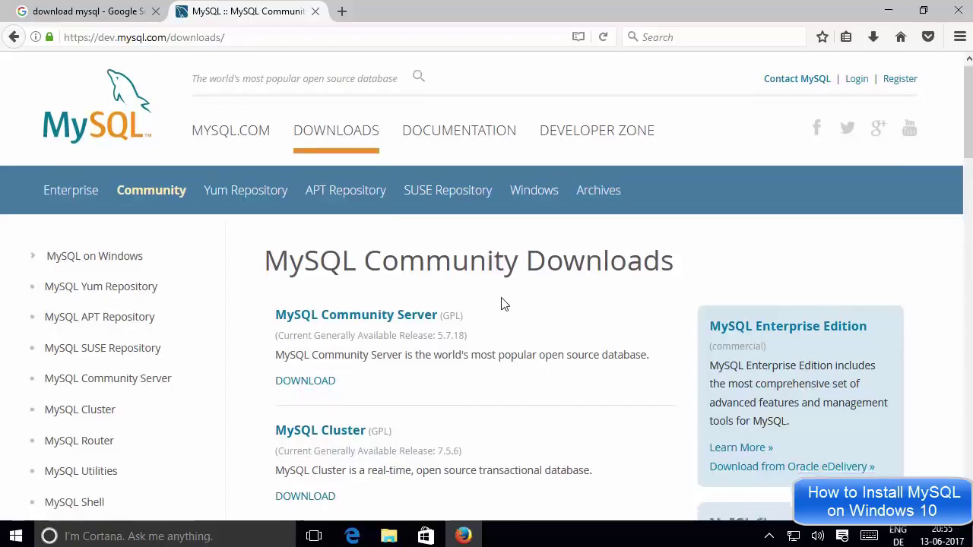
Scroll through the Community products list (Server 5.7.18, Cluster, Router, Utilities) and return to the top.
scroll(502, 304, "down", 6)
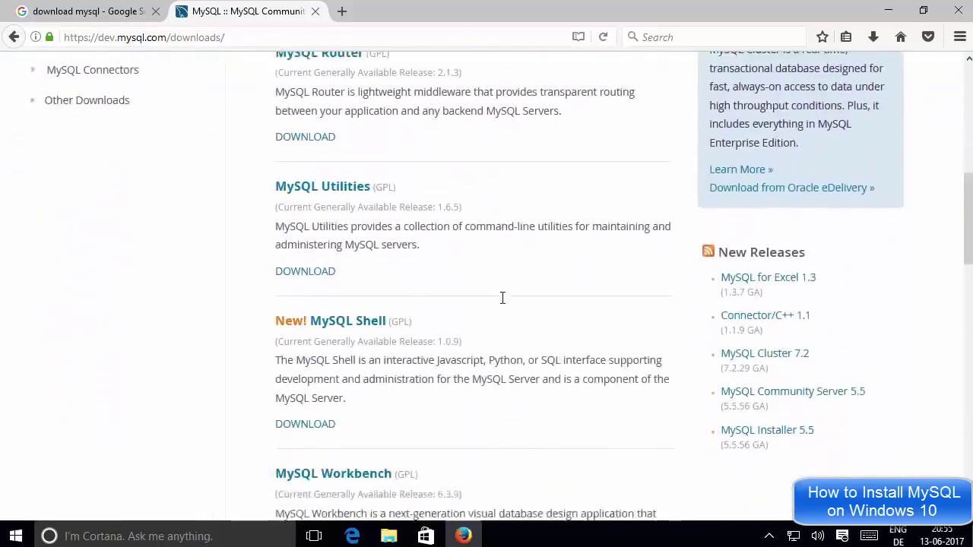
scroll(501, 300, "up", 5)
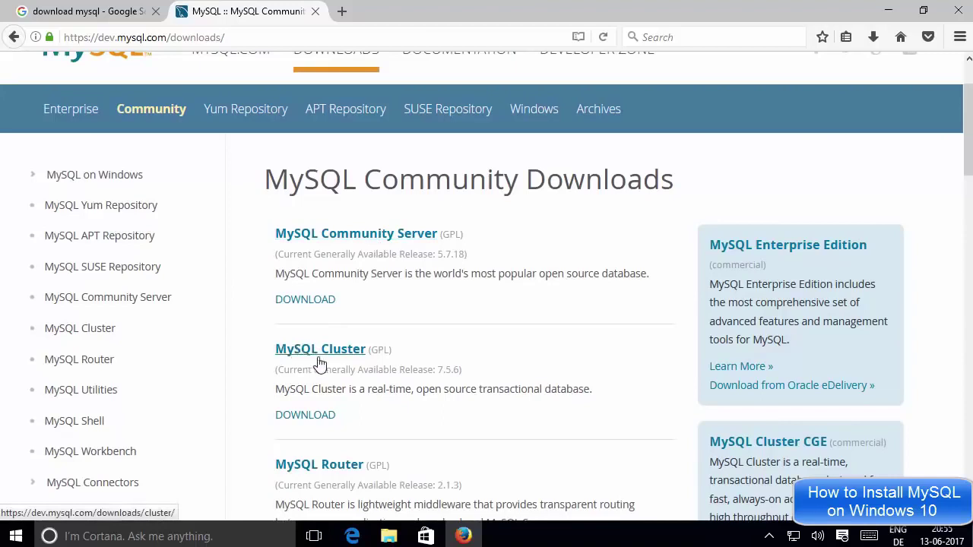
scroll(436, 437, "down", 1)
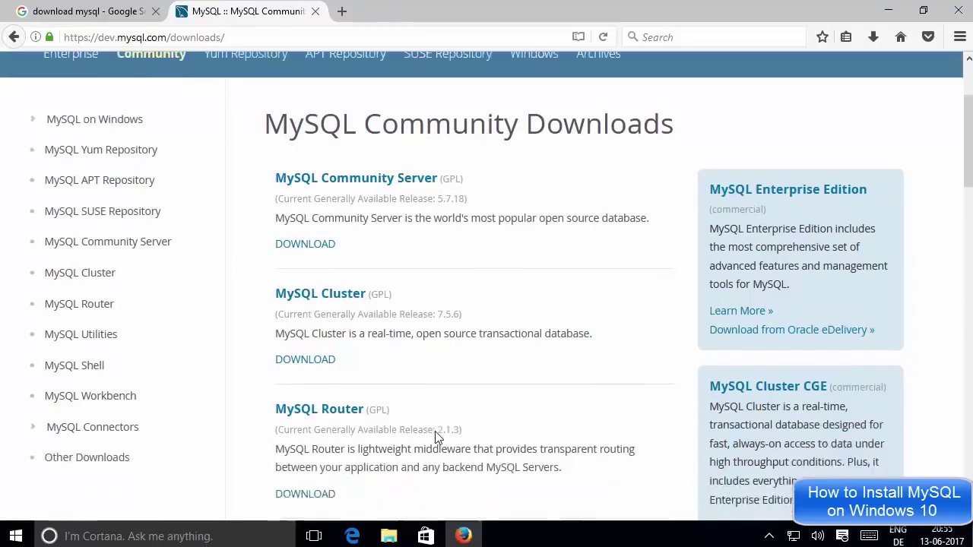
scroll(436, 437, "down", 2)
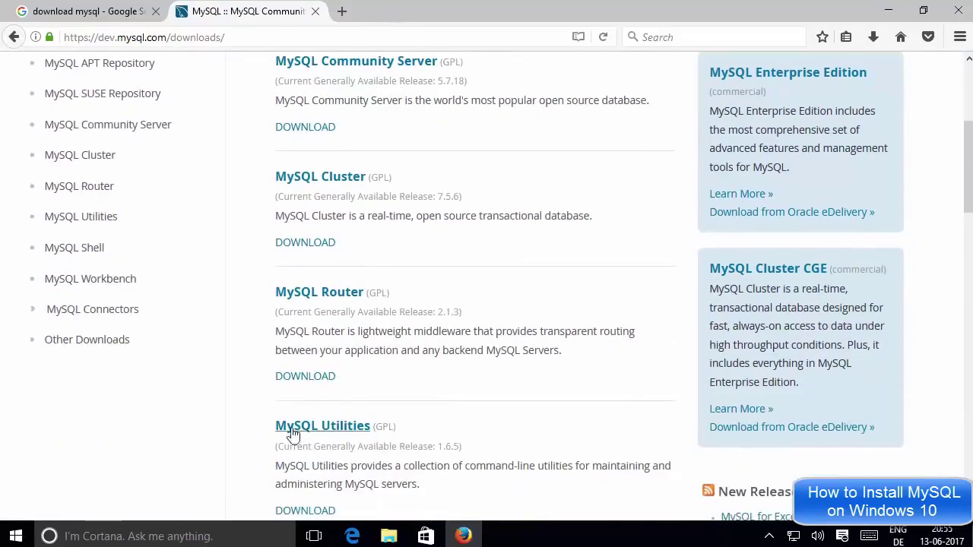
scroll(410, 330, "up", 3)
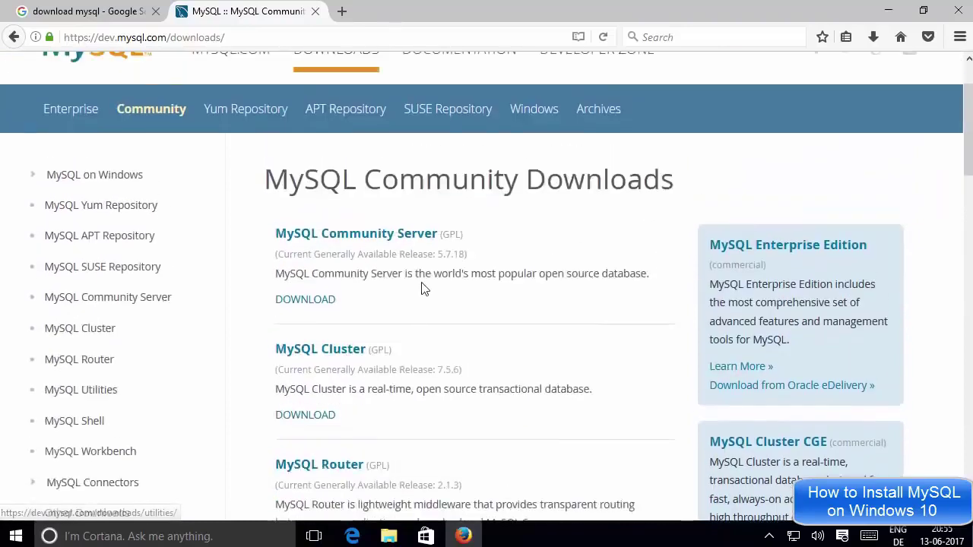
Open the MySQL Community Server download page and look over its contents.
left_click(349, 236)
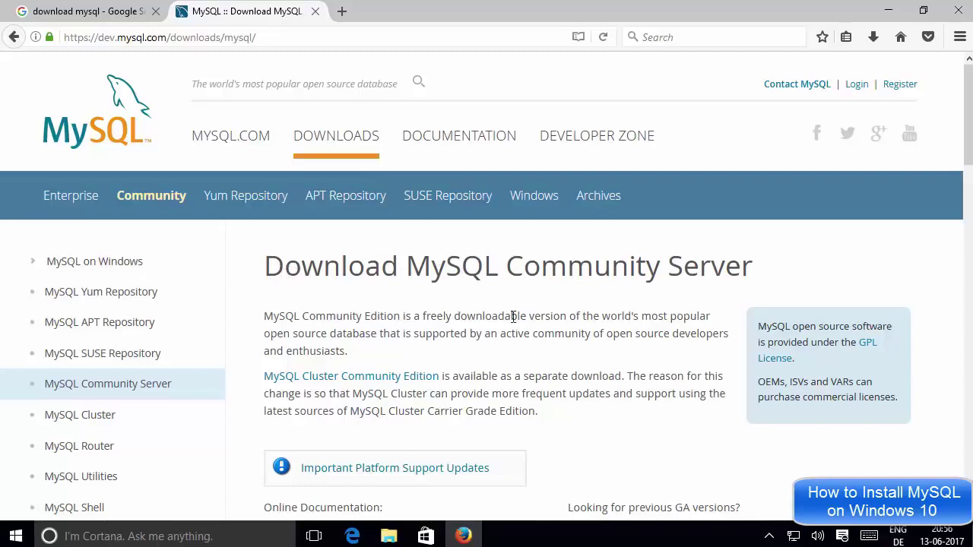
scroll(513, 316, "down", 5)
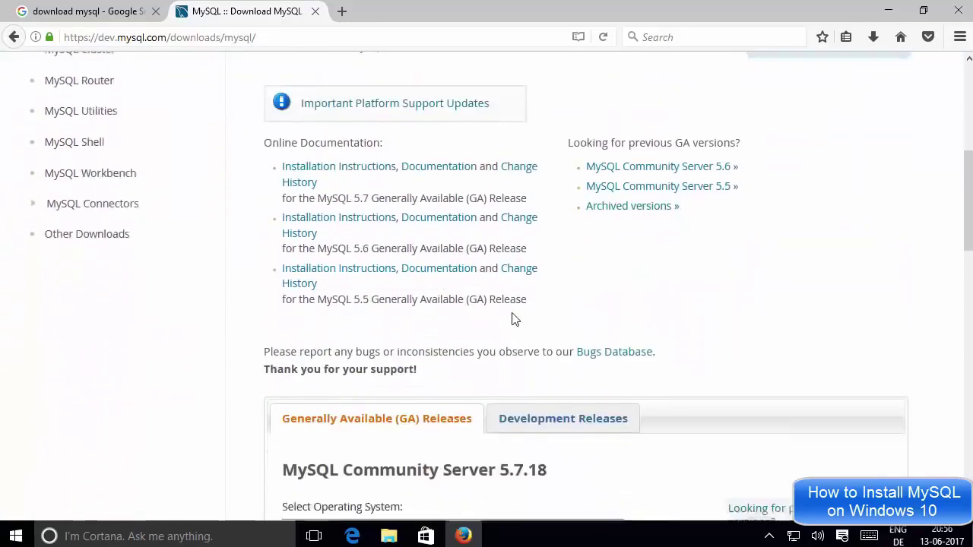
scroll(513, 318, "down", 3)
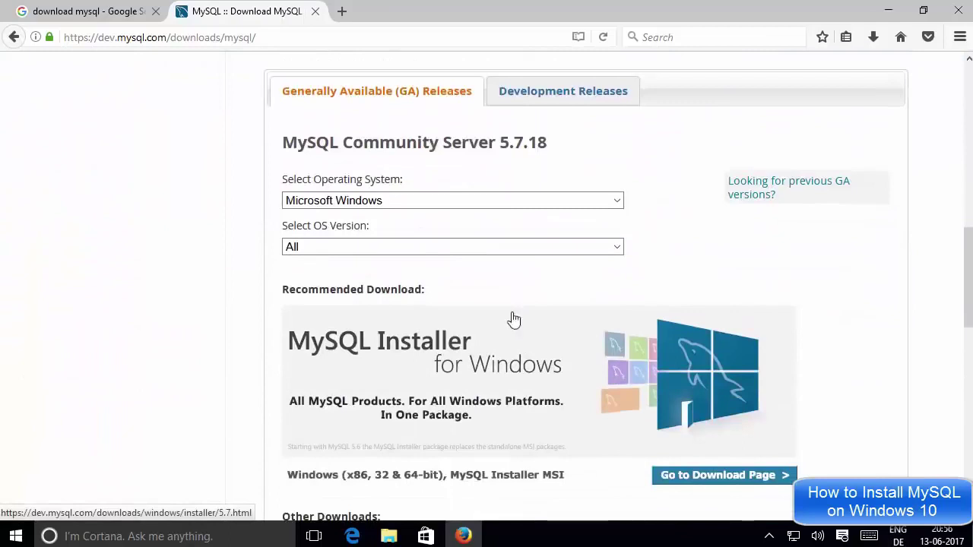
scroll(513, 318, "down", 1)
scroll(513, 319, "up", 1)
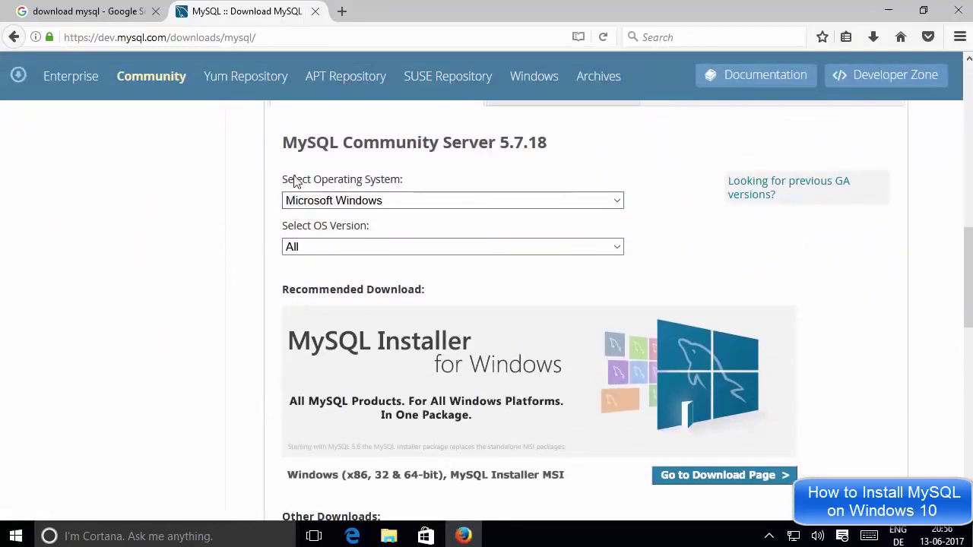
Keep Microsoft Windows as the operating system and All as the OS version.
left_click(340, 203)
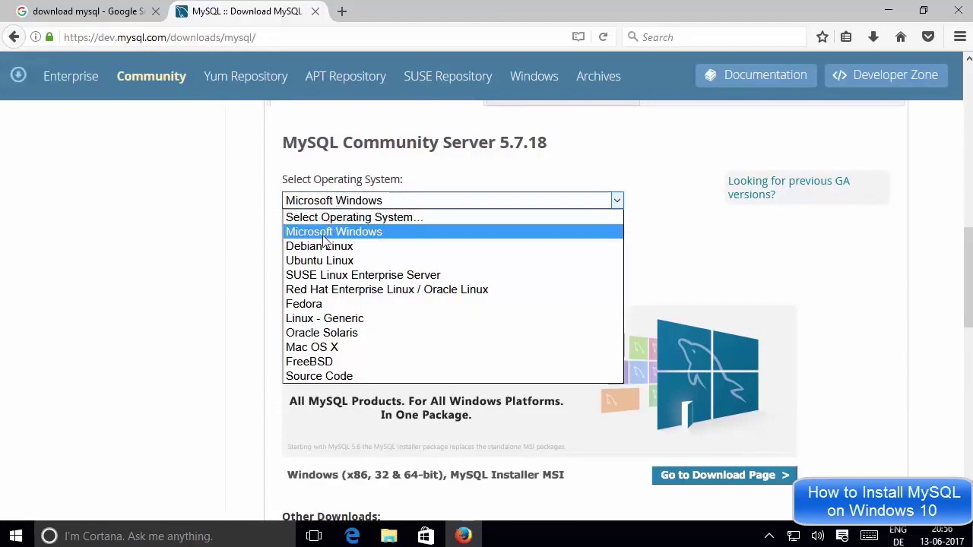
left_click(342, 227)
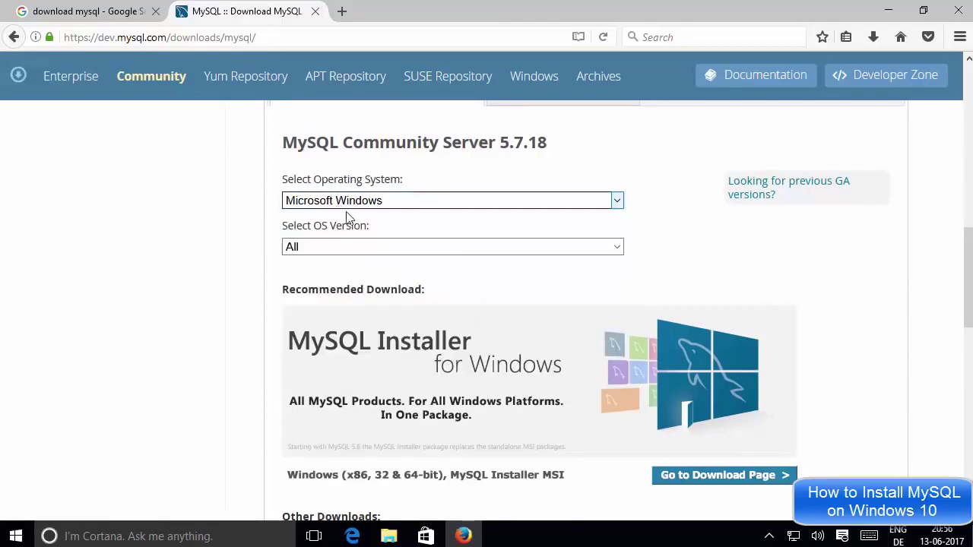
left_click(321, 248)
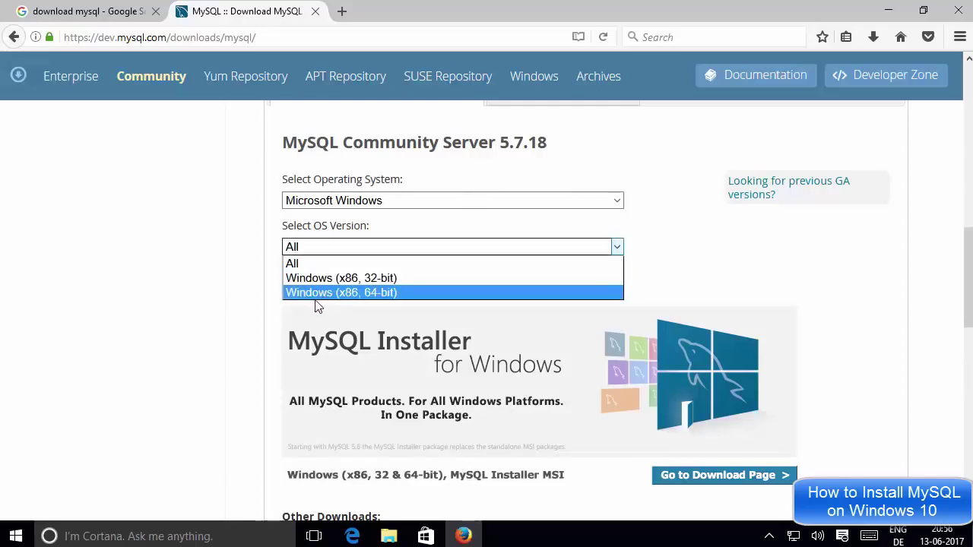
left_click(267, 287)
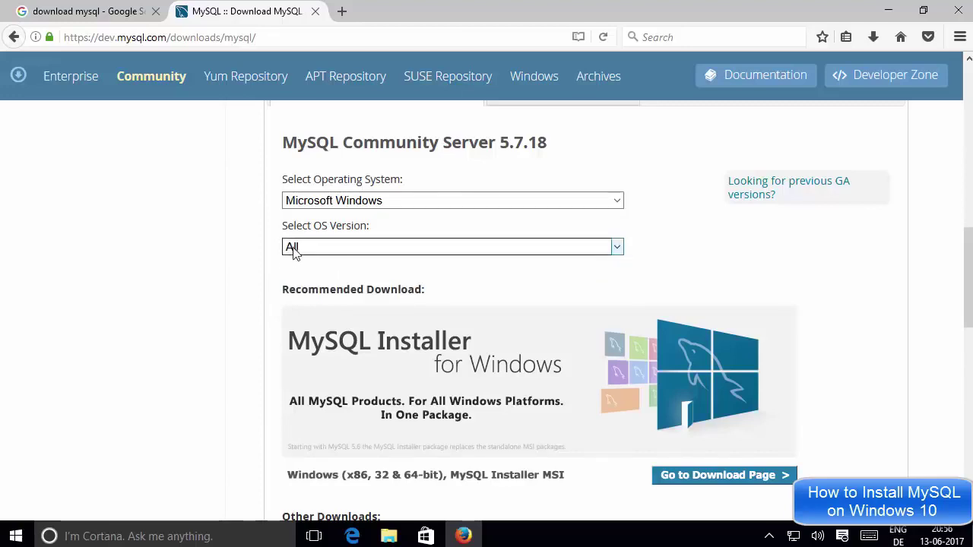
Scroll past Other Downloads and back up to the Recommended MySQL Installer for Windows.
scroll(277, 295, "down", 2)
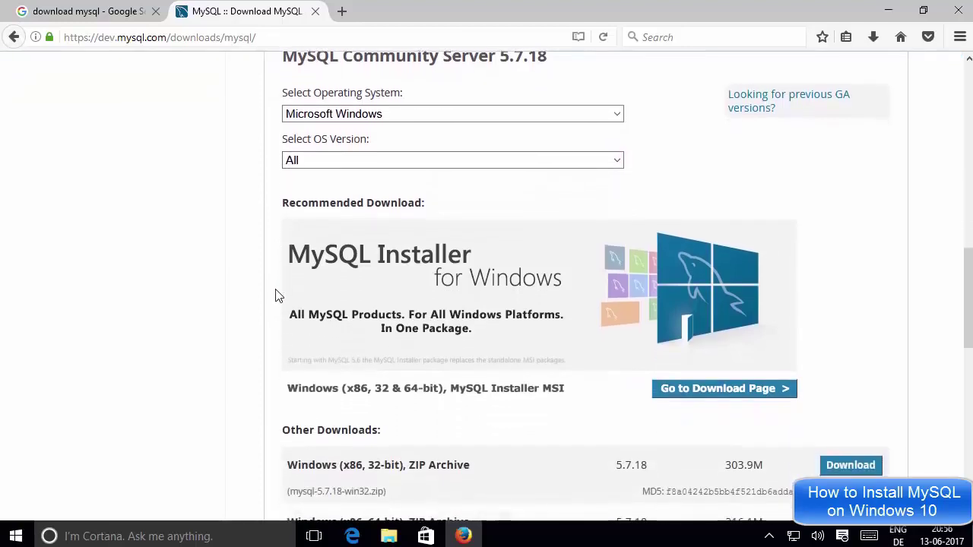
scroll(277, 296, "down", 2)
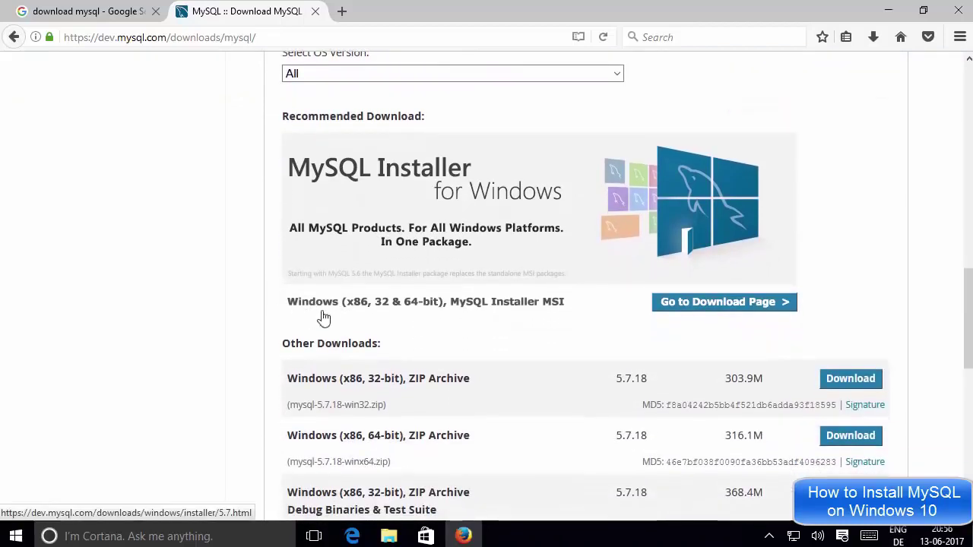
scroll(341, 320, "down", 2)
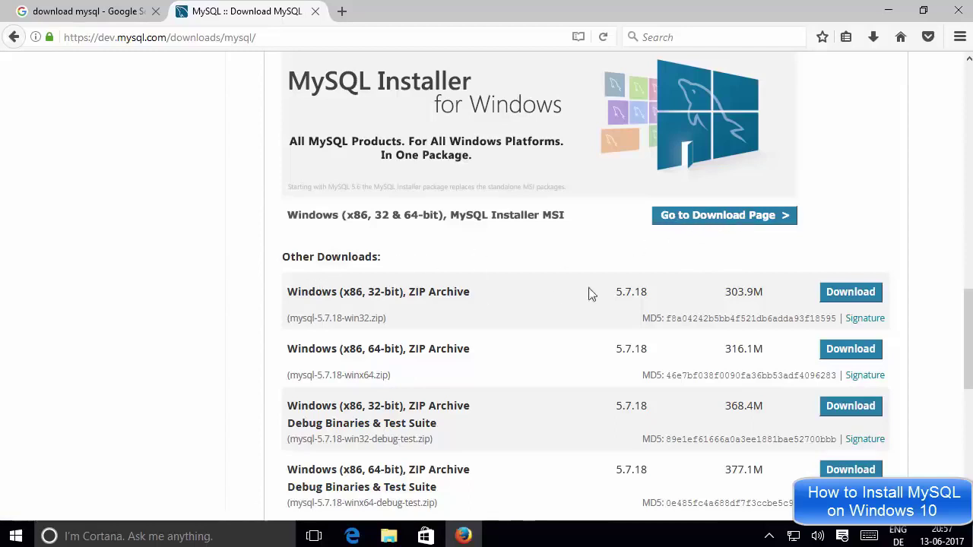
left_click_drag(282, 260, 394, 264)
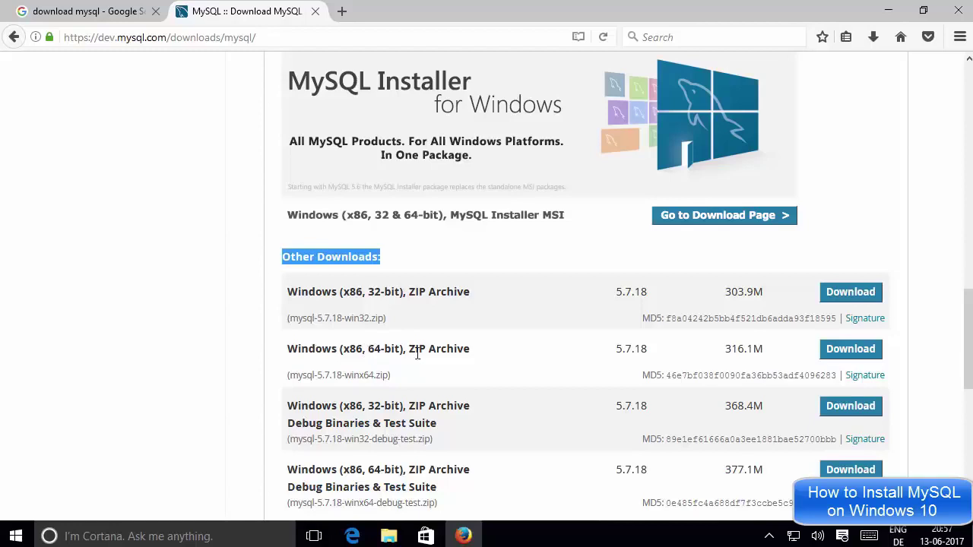
scroll(553, 349, "down", 3)
scroll(553, 349, "up", 3)
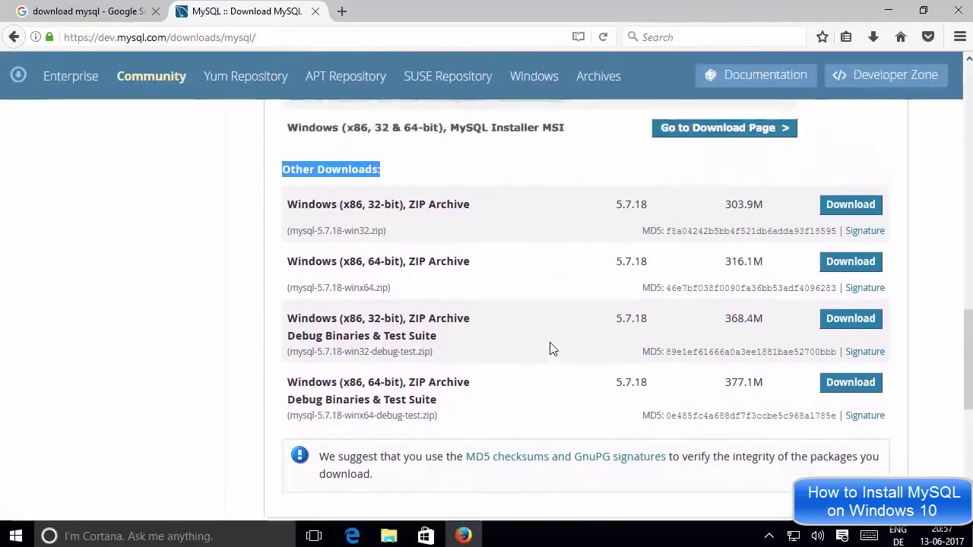
scroll(553, 349, "up", 2)
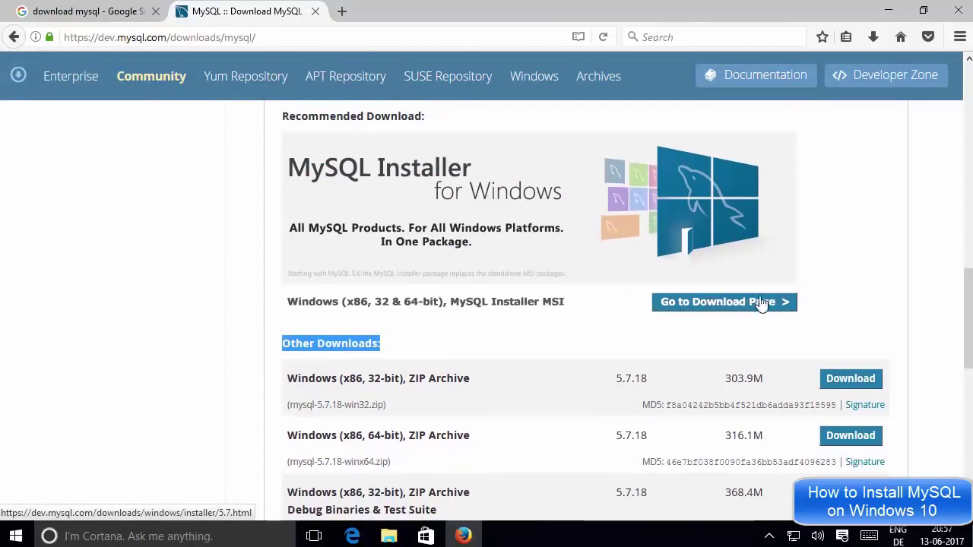
Open the MySQL Installer 5.7.18 download page and scroll to the GA Releases MSI list.
left_click(712, 306)
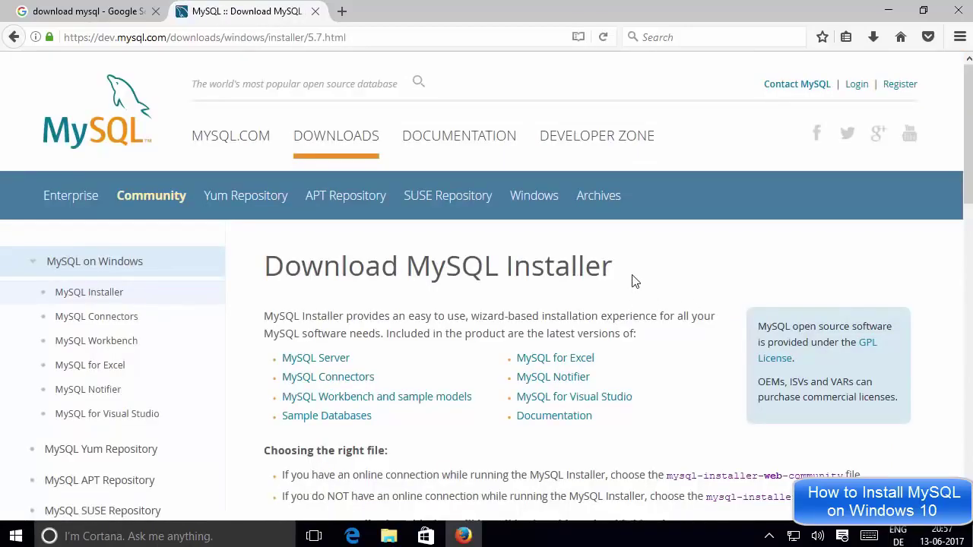
scroll(634, 281, "down", 3)
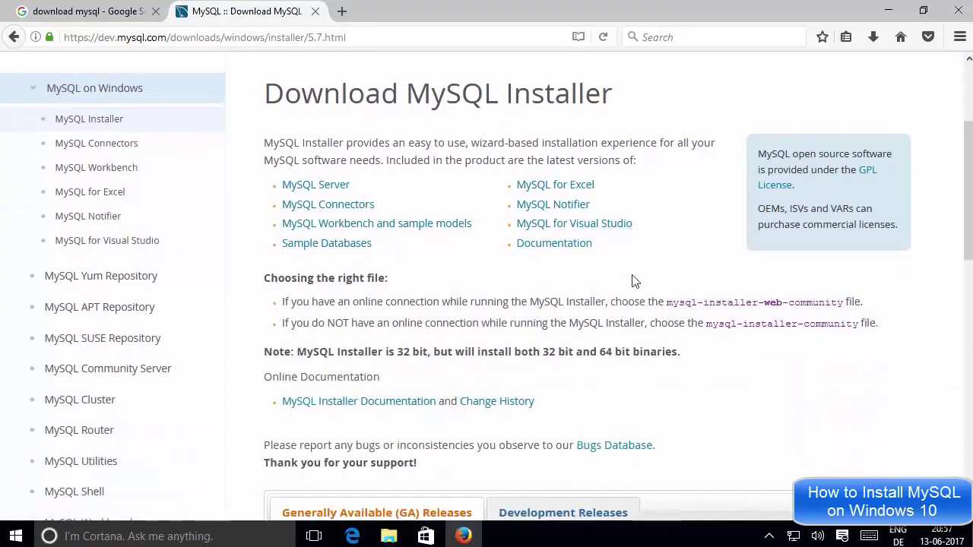
scroll(635, 281, "down", 5)
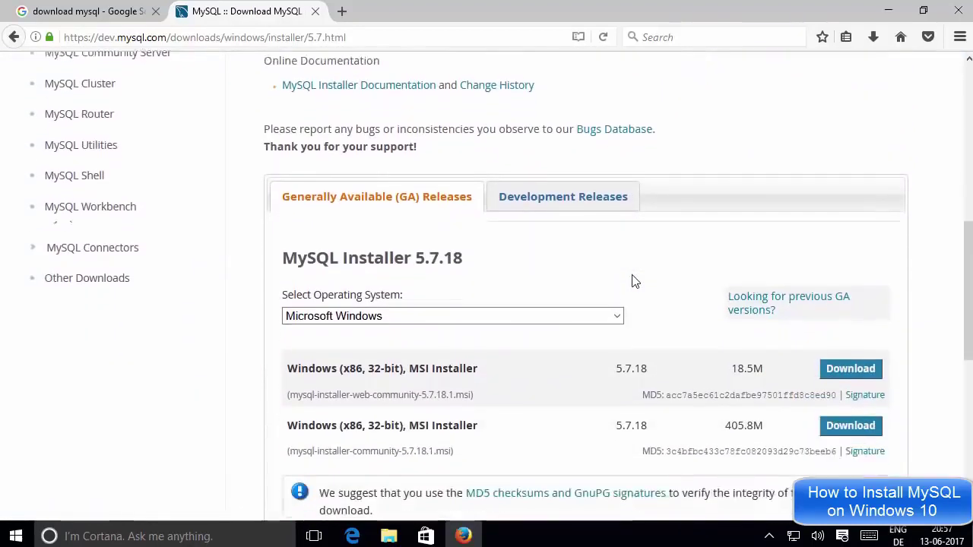
scroll(635, 281, "down", 2)
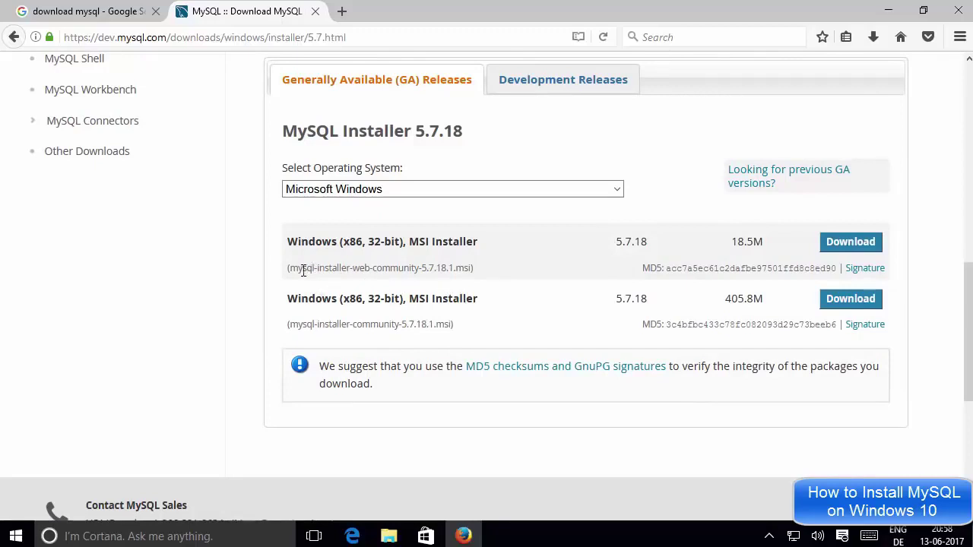
Compare the 18.5M web installer with the 405.8M full MSI installer.
left_click_drag(290, 267, 399, 264)
triple_click(397, 267)
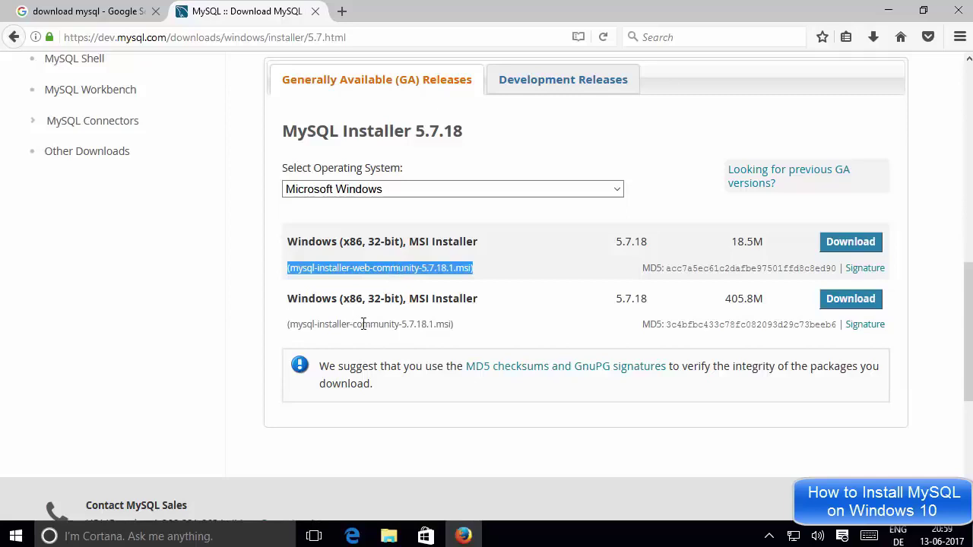
left_click(768, 241)
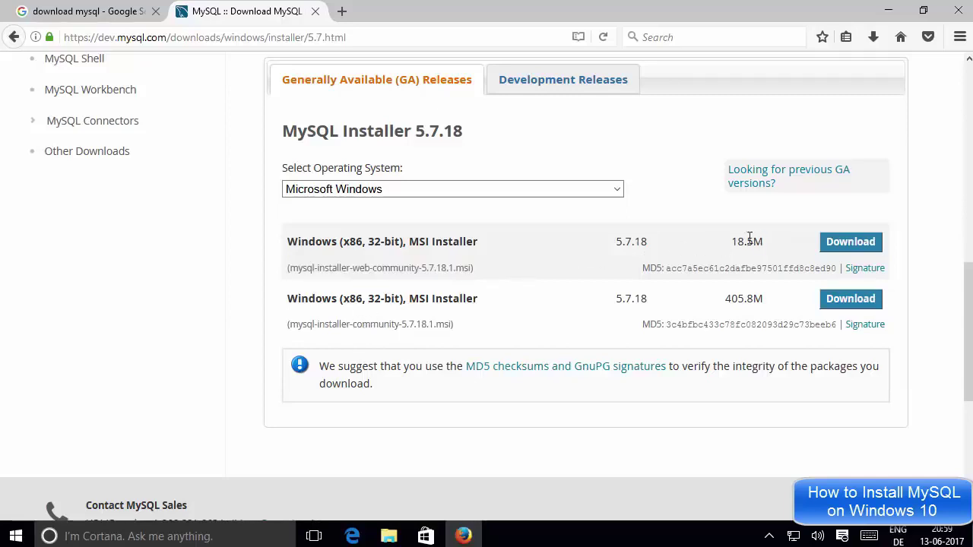
left_click_drag(763, 242, 734, 238)
key("Tab")
left_click(747, 295)
left_click_drag(743, 296, 768, 304)
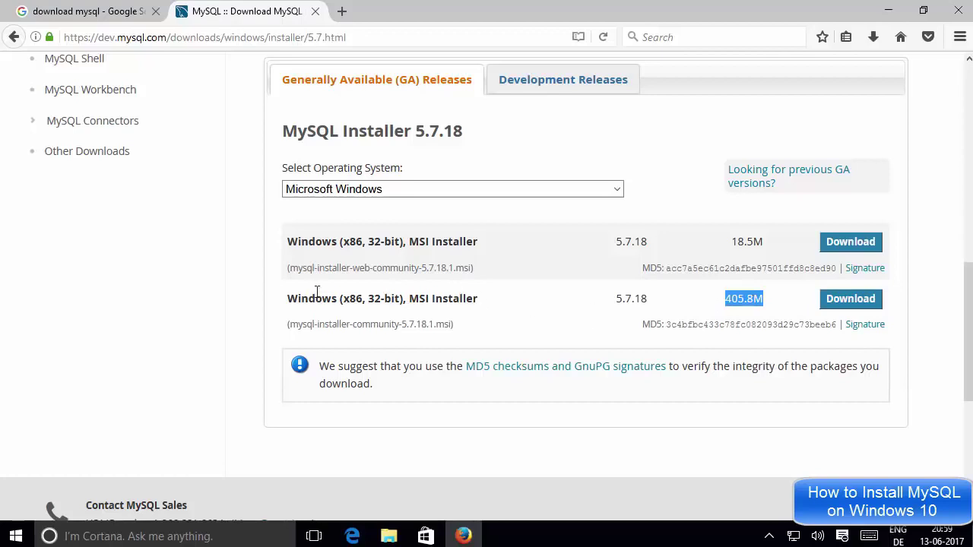
left_click_drag(289, 304, 770, 301)
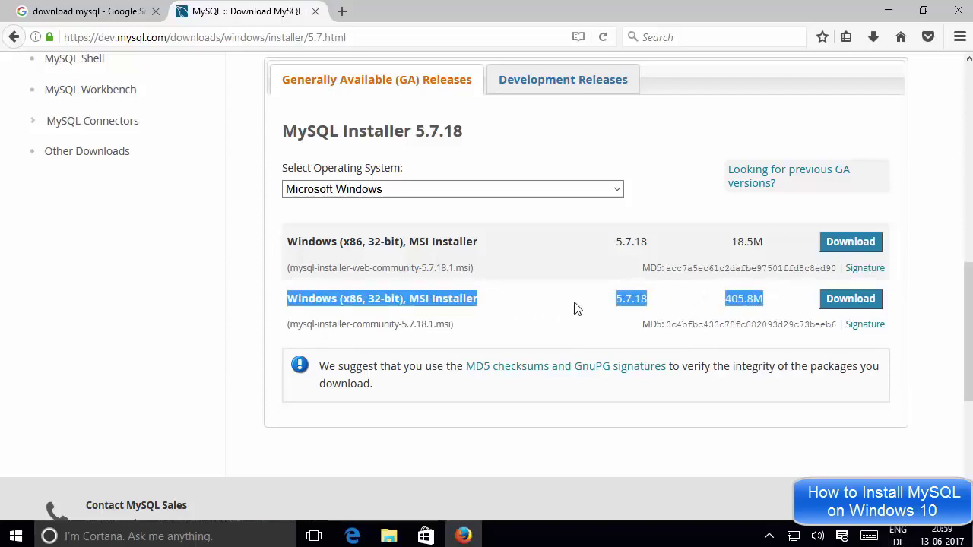
left_click(727, 301)
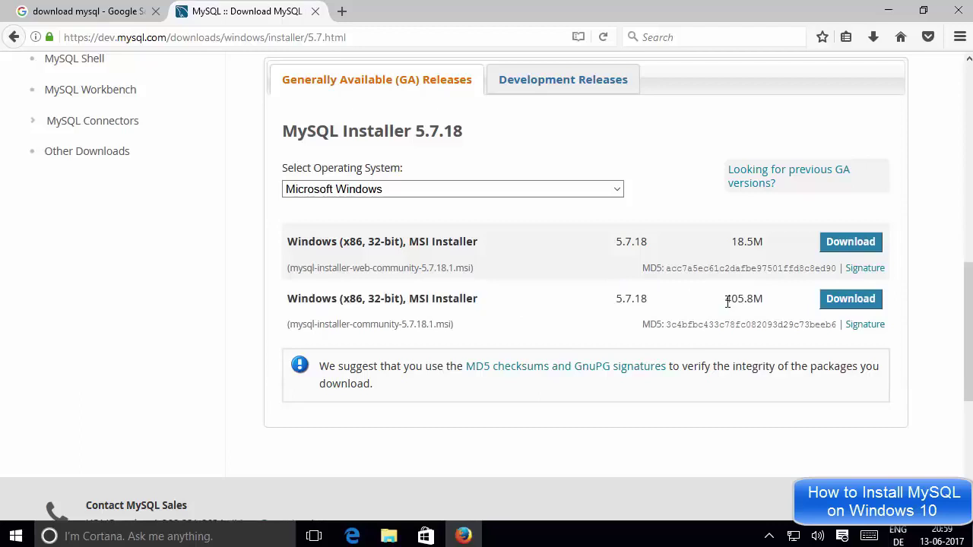
left_click_drag(727, 301, 762, 298)
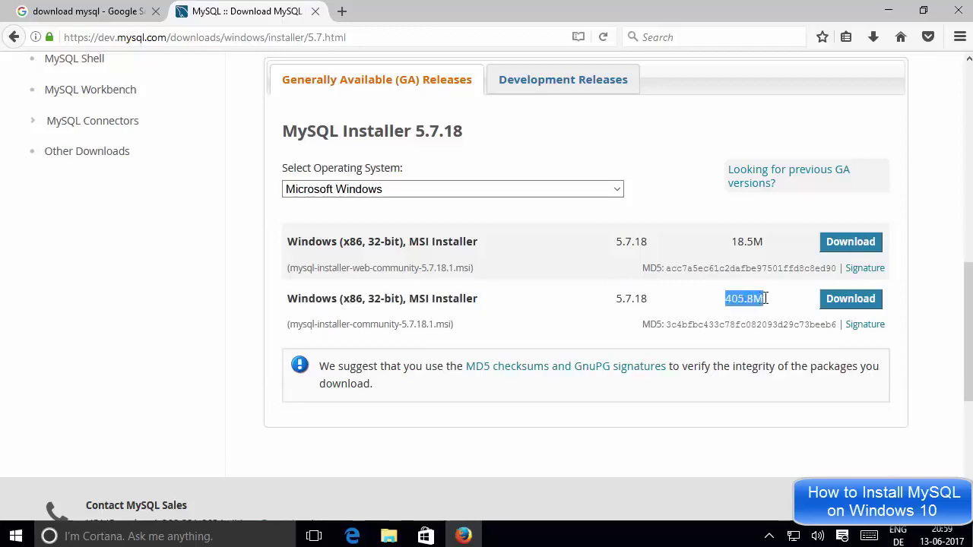
left_click(847, 303)
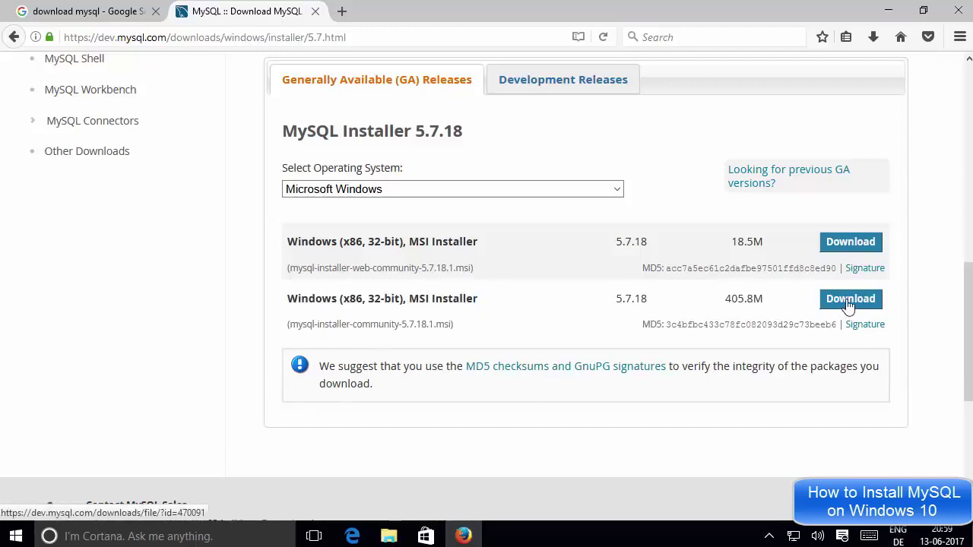
Download the full 405.8M installer via 'No thanks, just start my download.'.
left_click(849, 299)
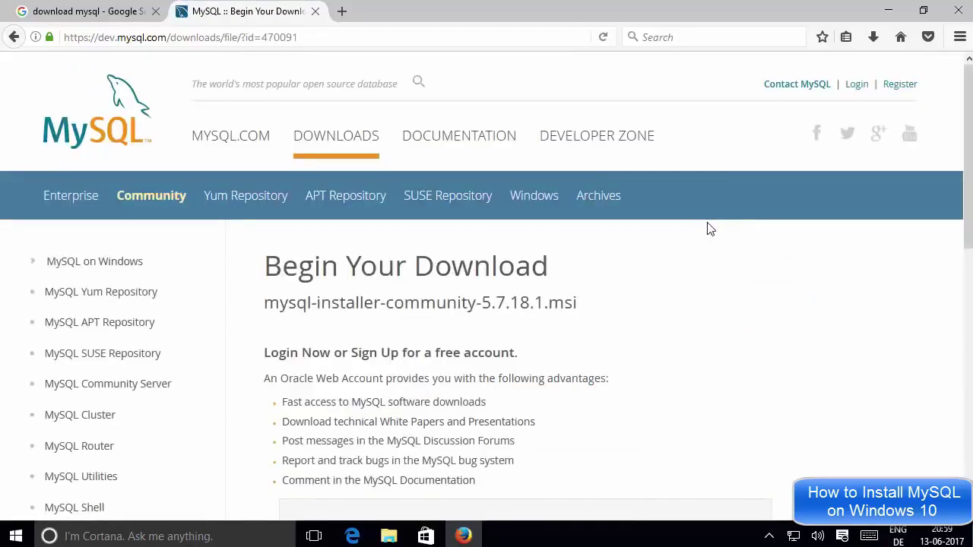
scroll(703, 231, "down", 3)
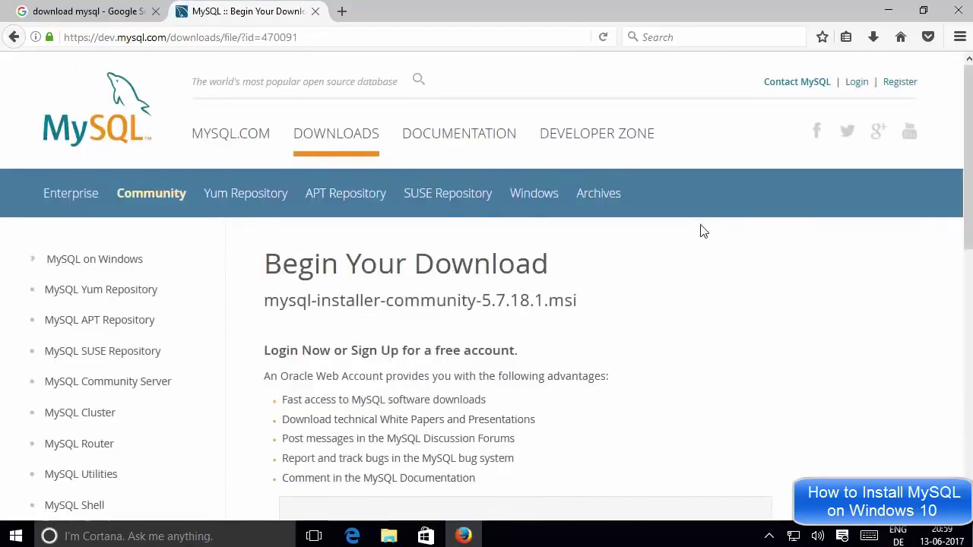
scroll(703, 231, "down", 5)
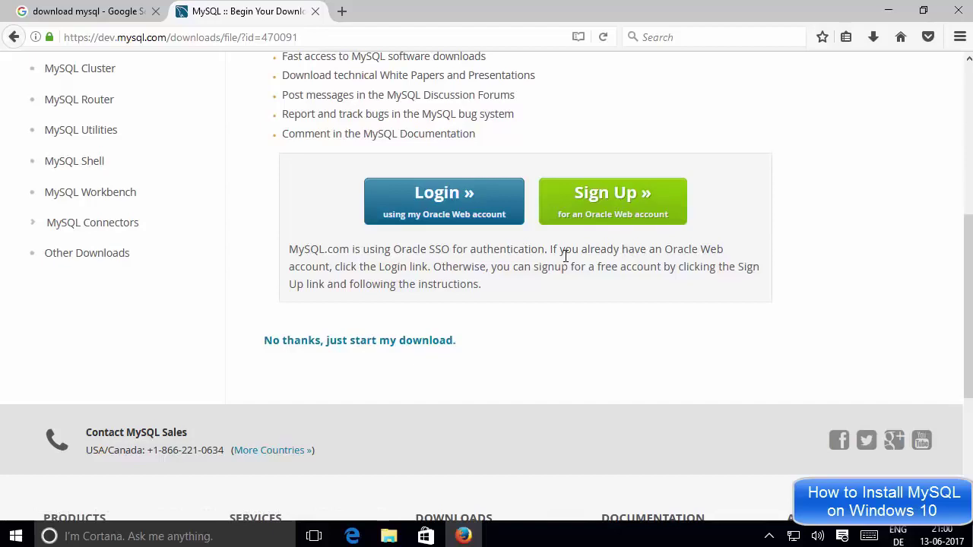
left_click_drag(258, 340, 471, 345)
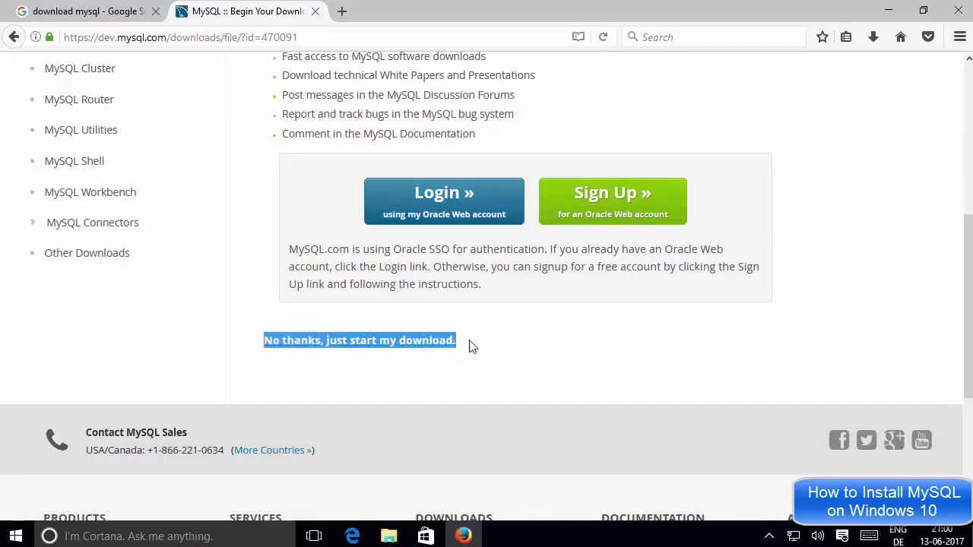
left_click(384, 363)
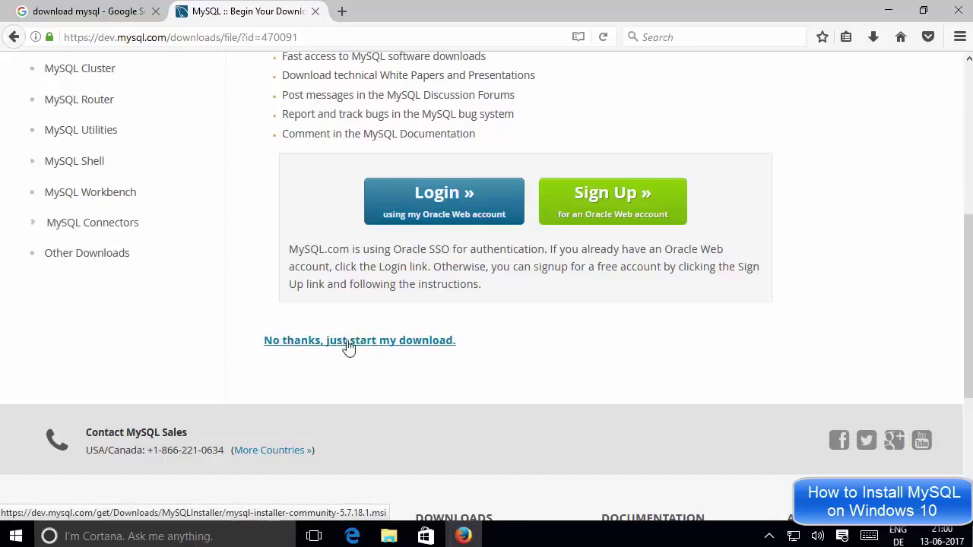
left_click(374, 342)
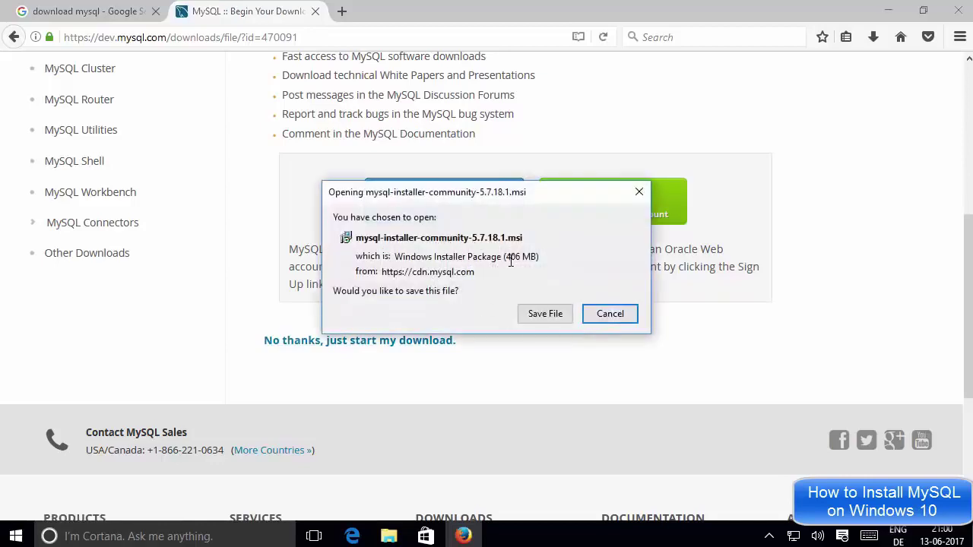
Save the 406 MB mysql-installer-community-5.7.18.1.msi file to disk.
left_click_drag(506, 259, 537, 261)
left_click(536, 262)
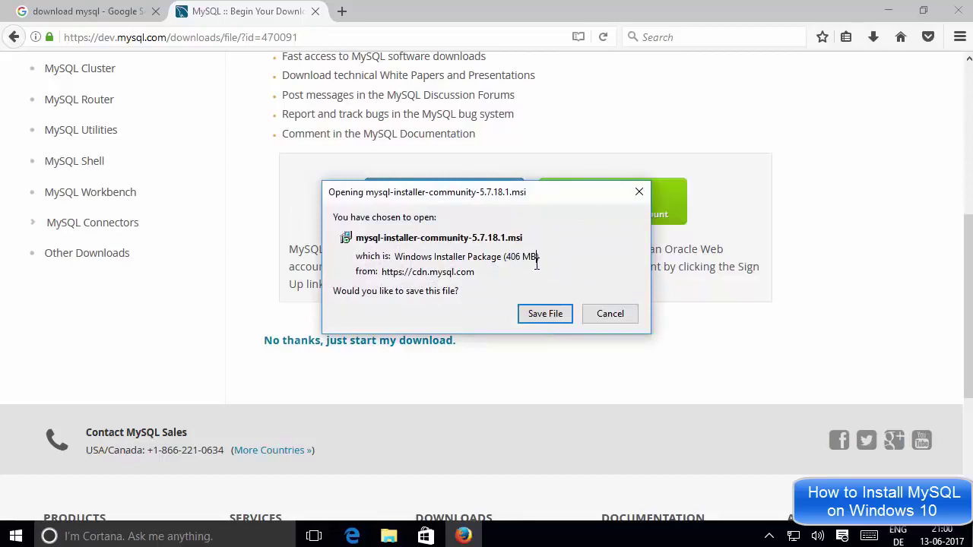
left_click(536, 319)
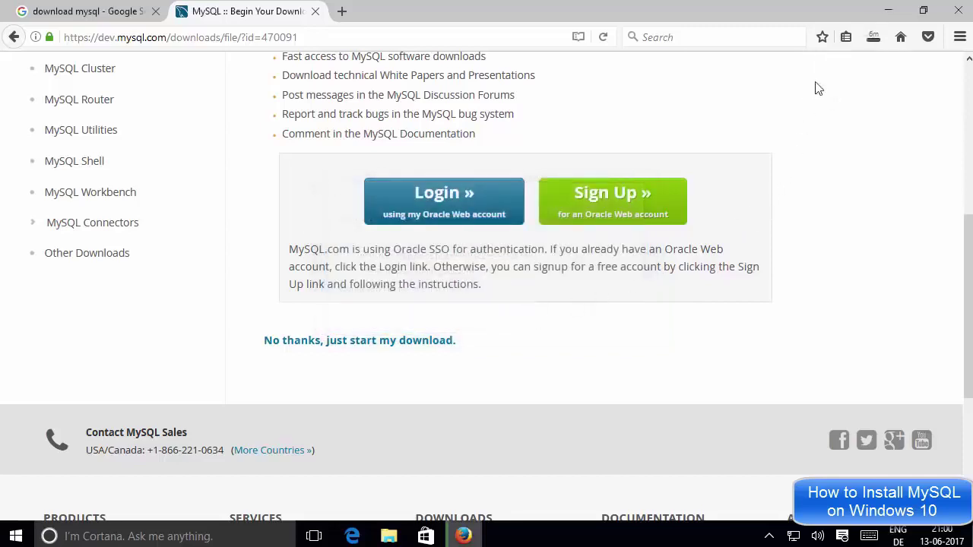
Cancel the in-progress installer download and minimise Firefox.
left_click(872, 40)
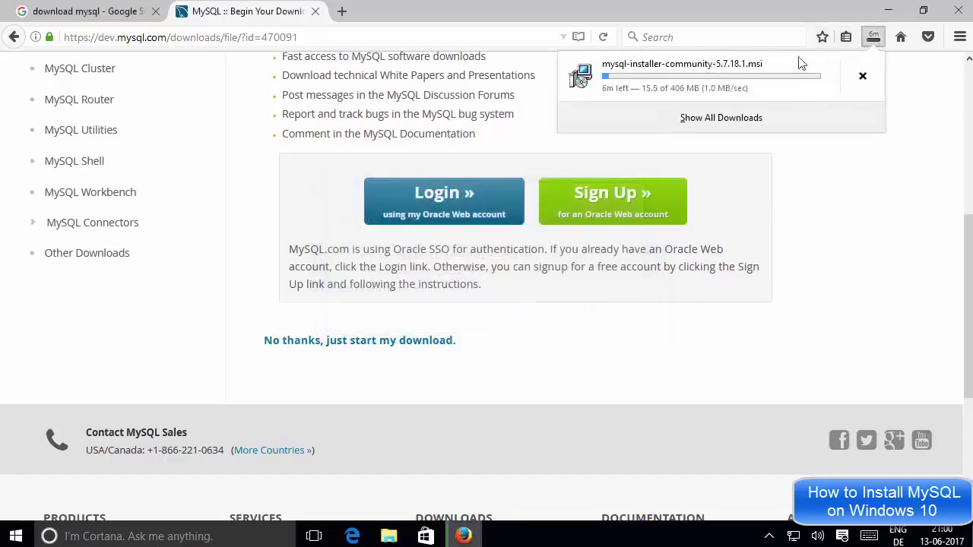
left_click(817, 200)
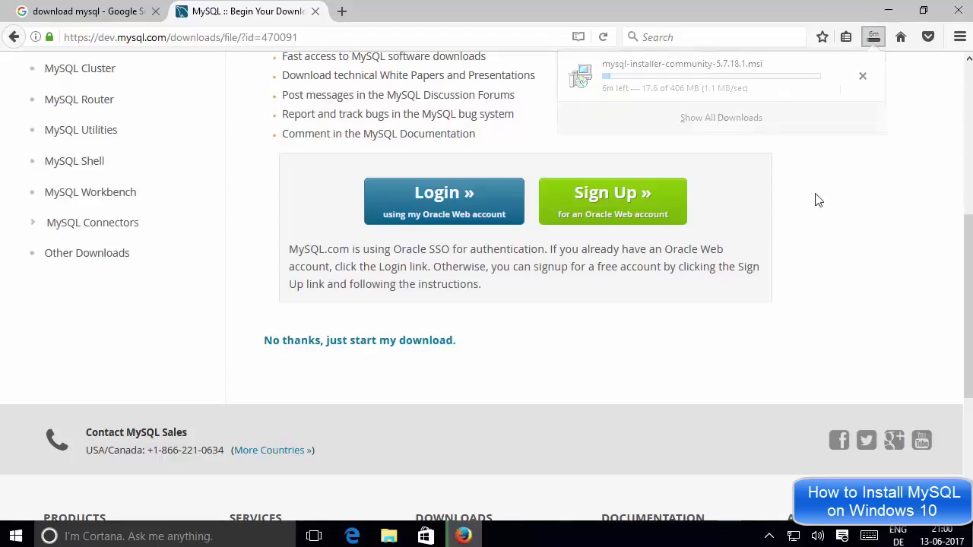
left_click(874, 41)
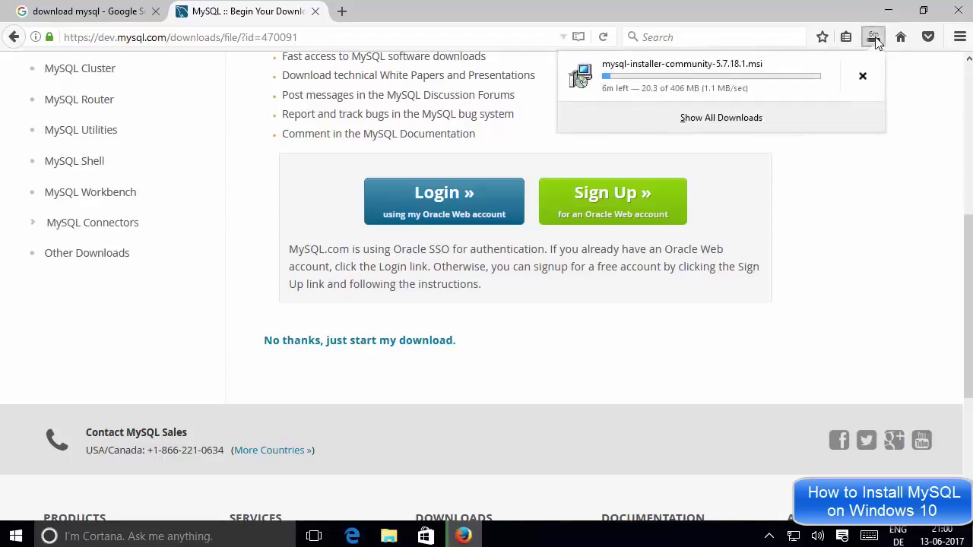
left_click(863, 78)
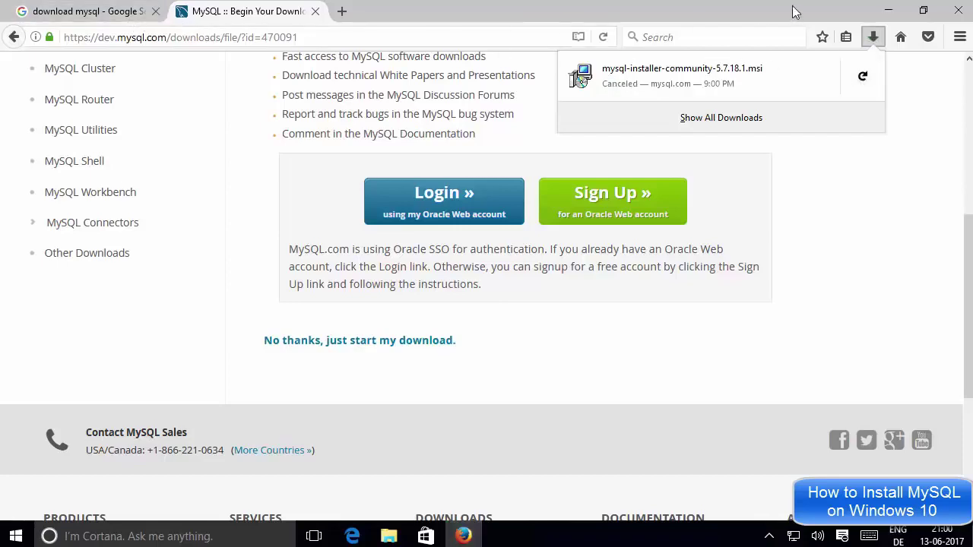
left_click(888, 10)
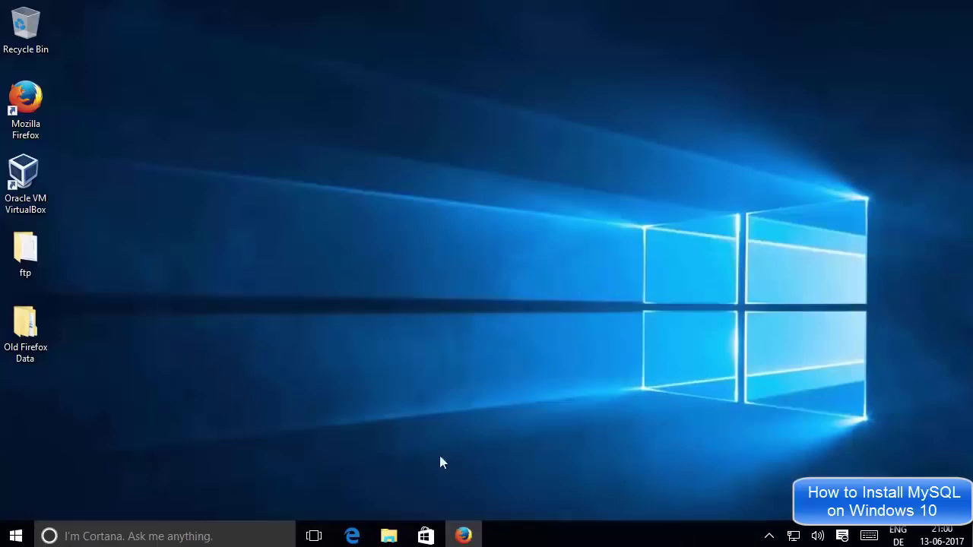
Run mysql-installer-community-5.7.18.1.msi from the mysql folder in File Explorer, then minimise Explorer.
left_click(388, 534)
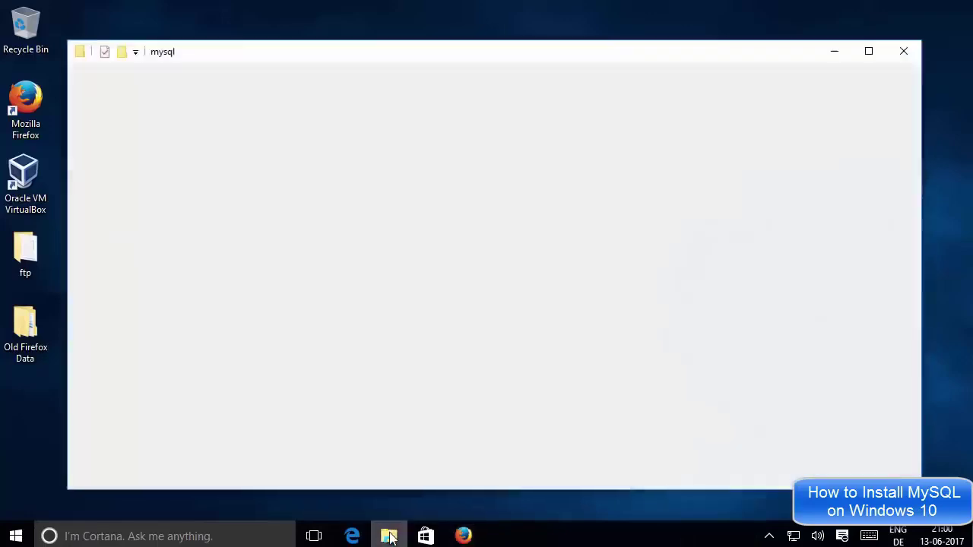
left_click(240, 151)
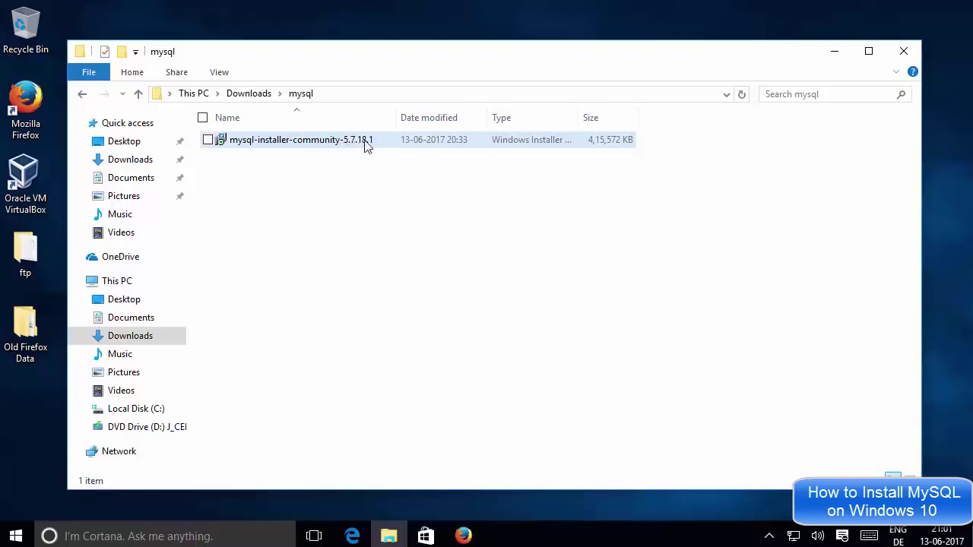
left_click(375, 194)
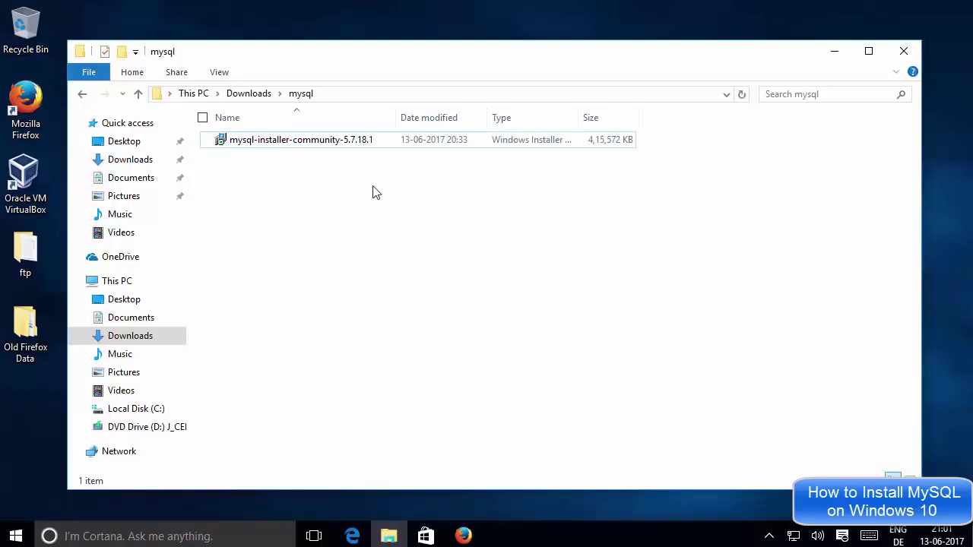
left_click(328, 147)
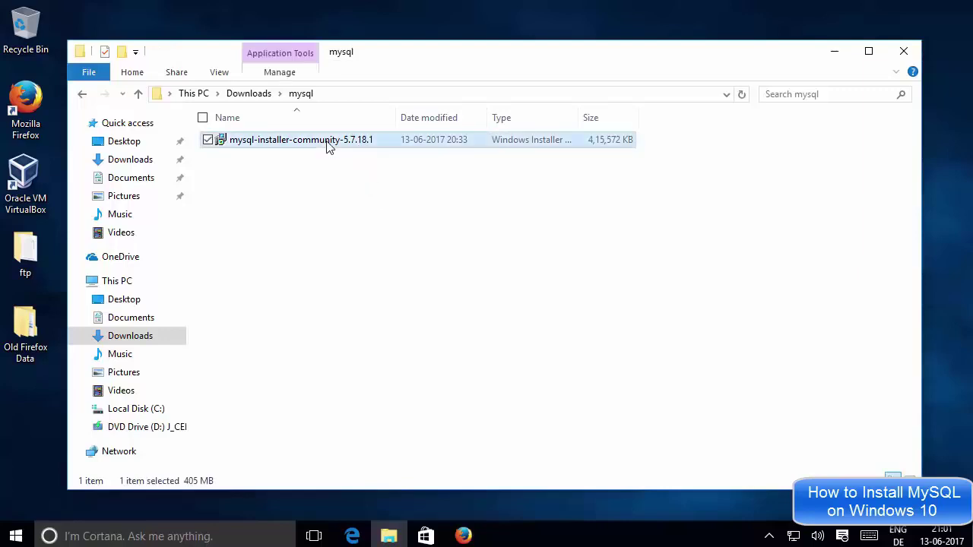
left_click(835, 55)
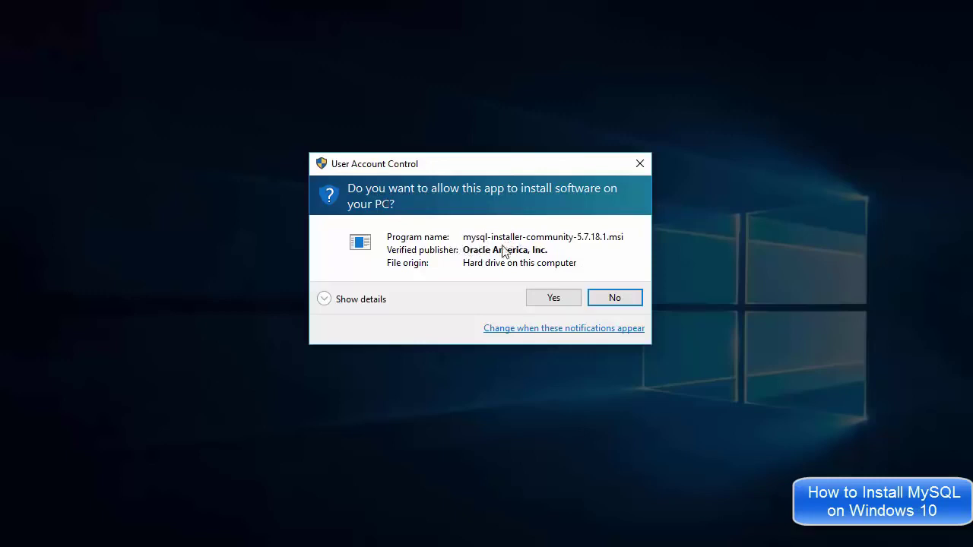
Approve the User Account Control prompts for MySQLInstallerLauncher.exe.
left_click(552, 299)
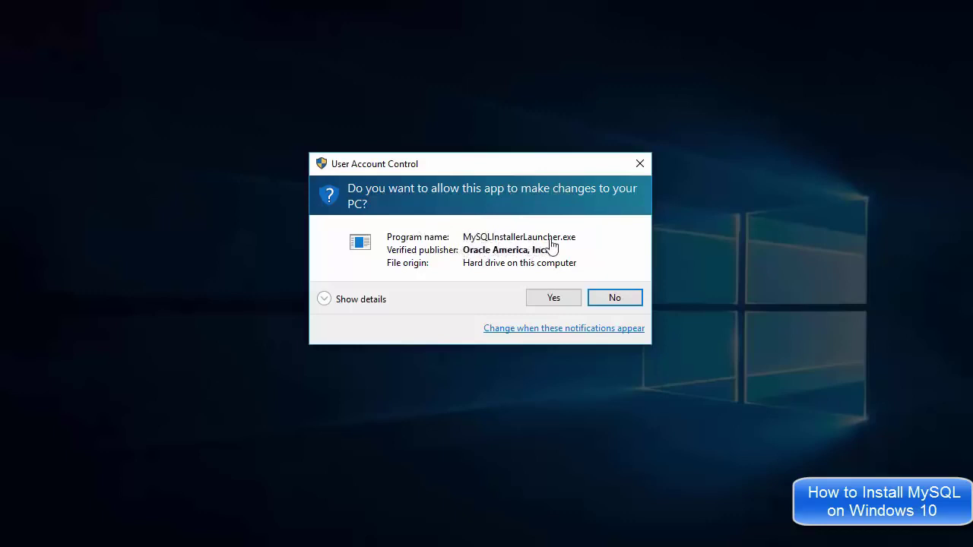
left_click(535, 301)
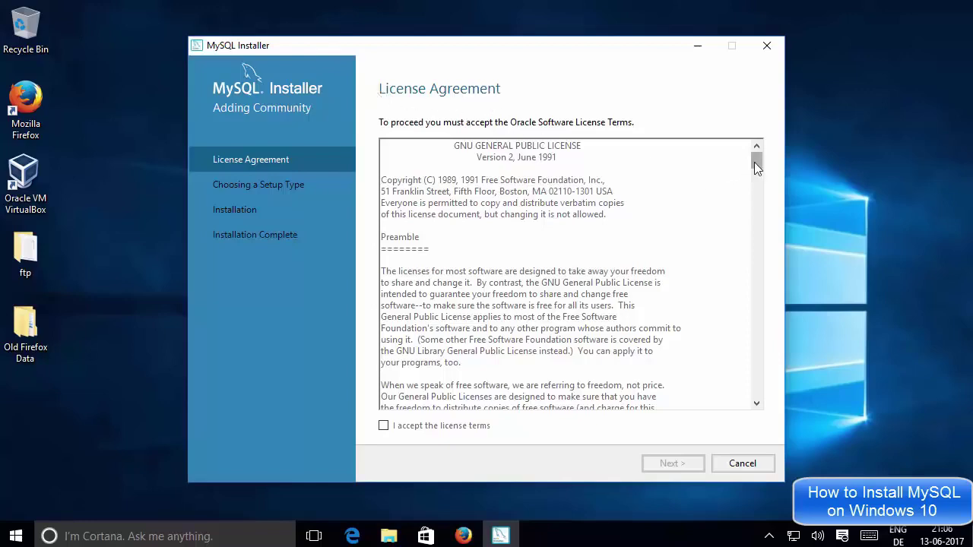
Tick 'I accept the license terms' and proceed to the Choosing a Setup Type page.
scroll(752, 162, "down", 20)
scroll(745, 285, "down", 20)
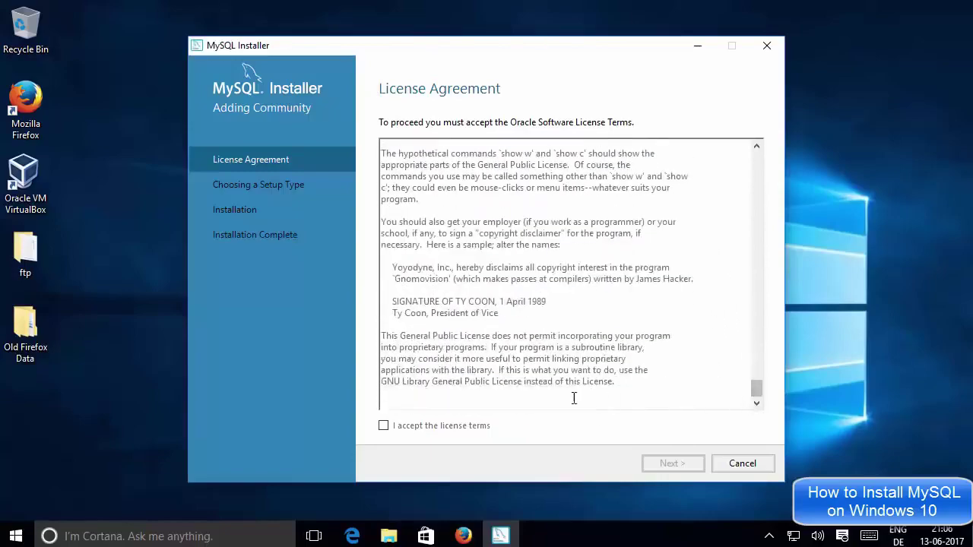
left_click(384, 427)
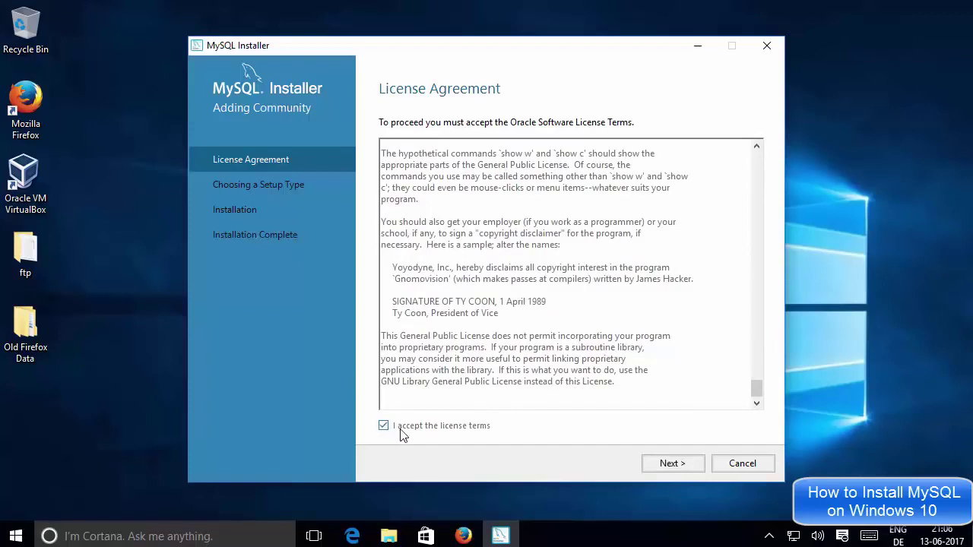
left_click(663, 467)
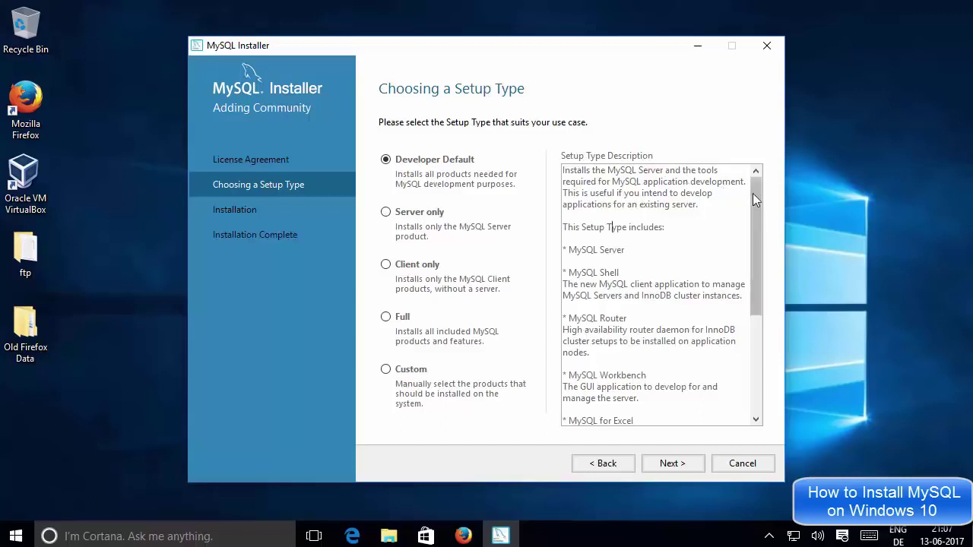
Review the Developer Default description, highlighting MySQL Server, Shell, Router and Workbench.
scroll(752, 223, "down", 3)
left_click_drag(754, 265, 756, 184)
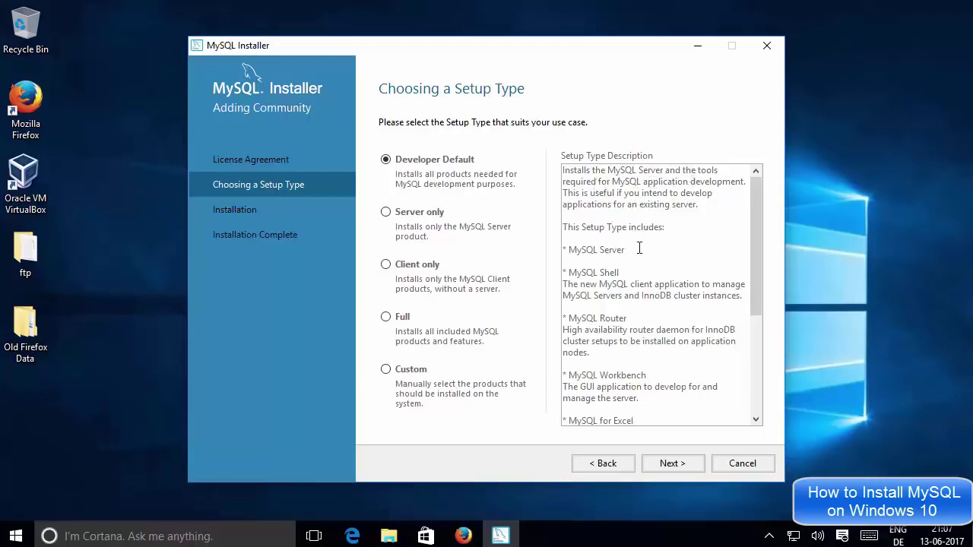
left_click_drag(599, 251, 561, 257)
left_click_drag(620, 273, 569, 272)
scroll(642, 272, "down", 1)
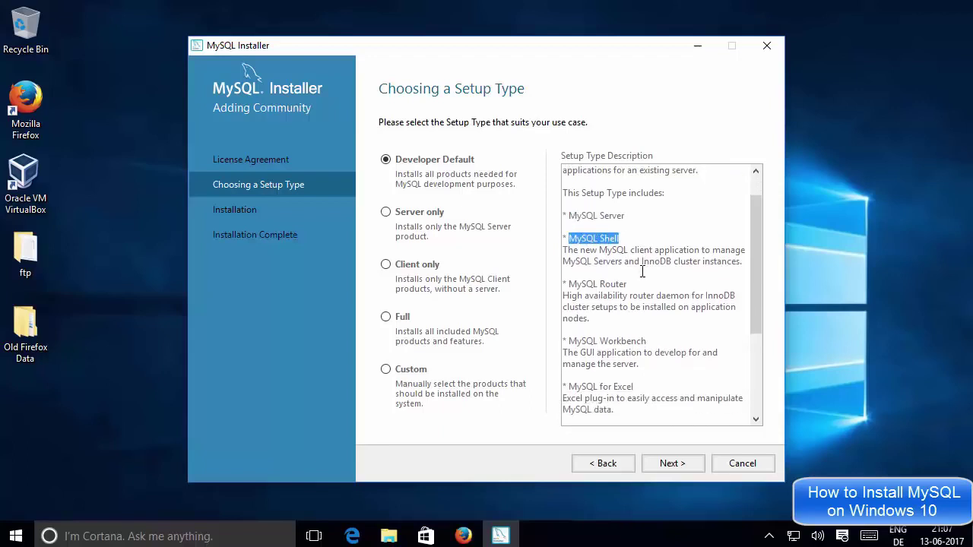
left_click_drag(633, 283, 570, 283)
left_click(579, 284)
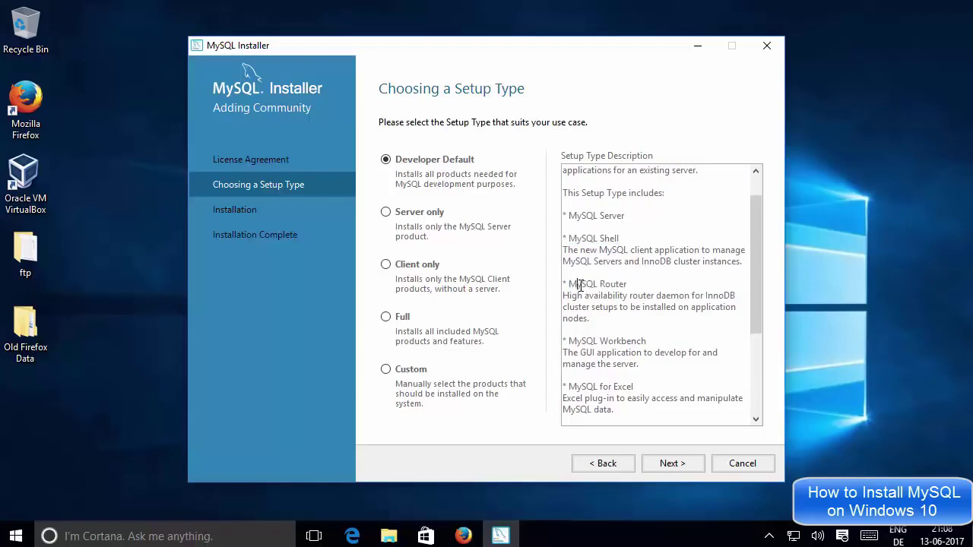
scroll(611, 283, "down", 1)
left_click_drag(650, 306, 579, 308)
left_click(615, 307)
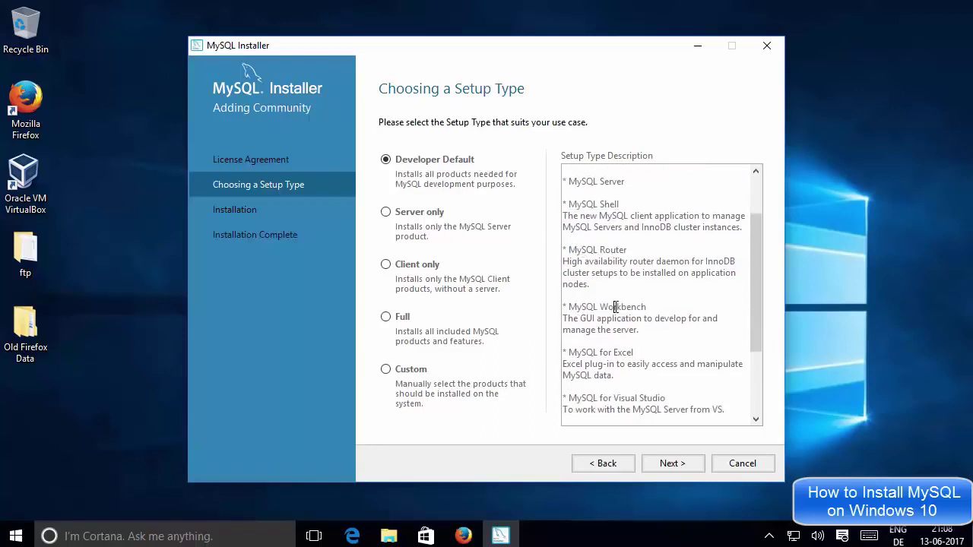
triple_click(614, 307)
scroll(614, 300, "down", 1)
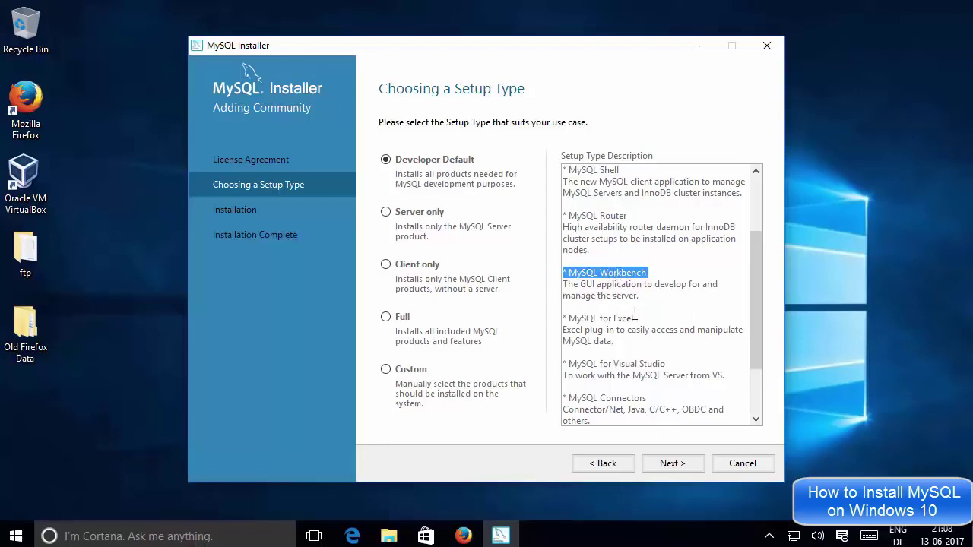
Continue reviewing Developer Default, highlighting MySQL for Excel, Visual Studio and Connector/Net.
left_click_drag(638, 318, 583, 316)
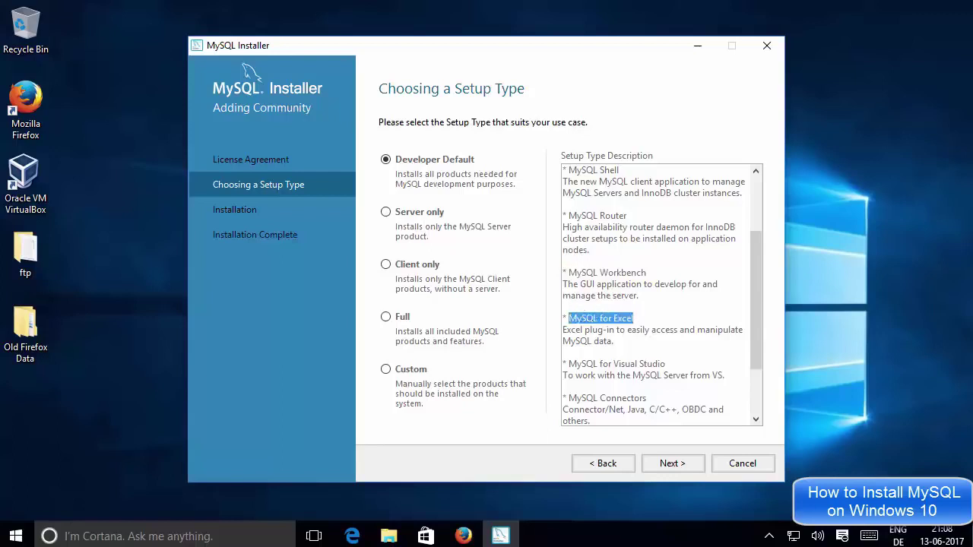
left_click(581, 316)
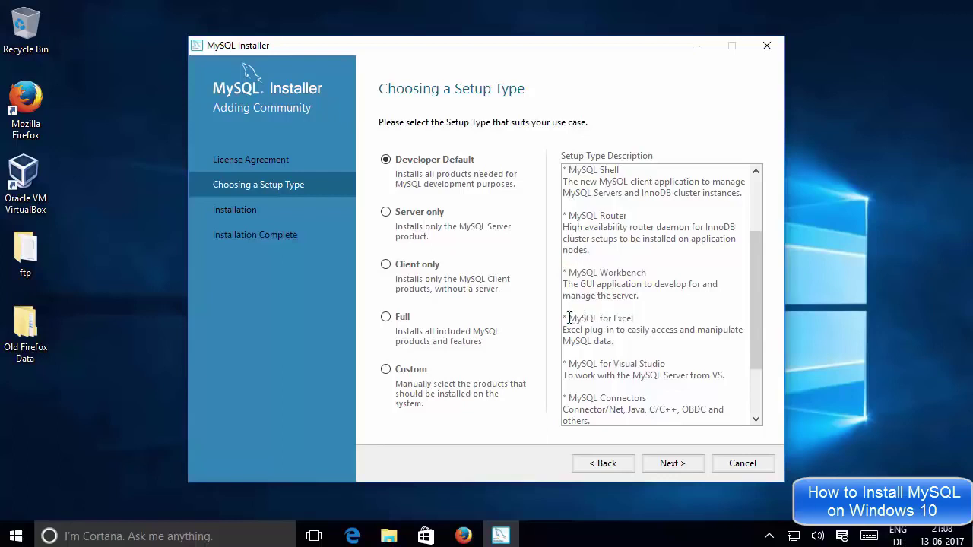
left_click_drag(585, 318, 633, 319)
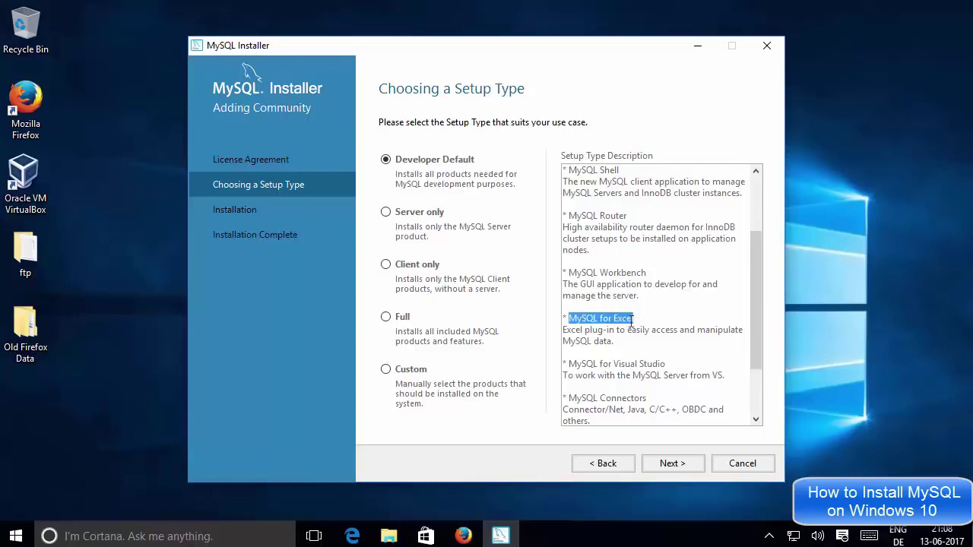
scroll(650, 326, "down", 1)
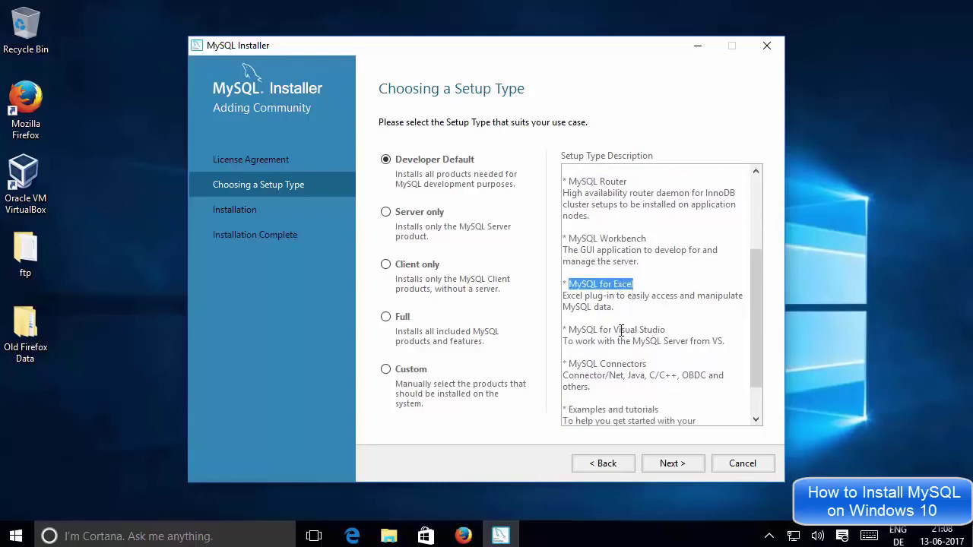
scroll(636, 329, "down", 1)
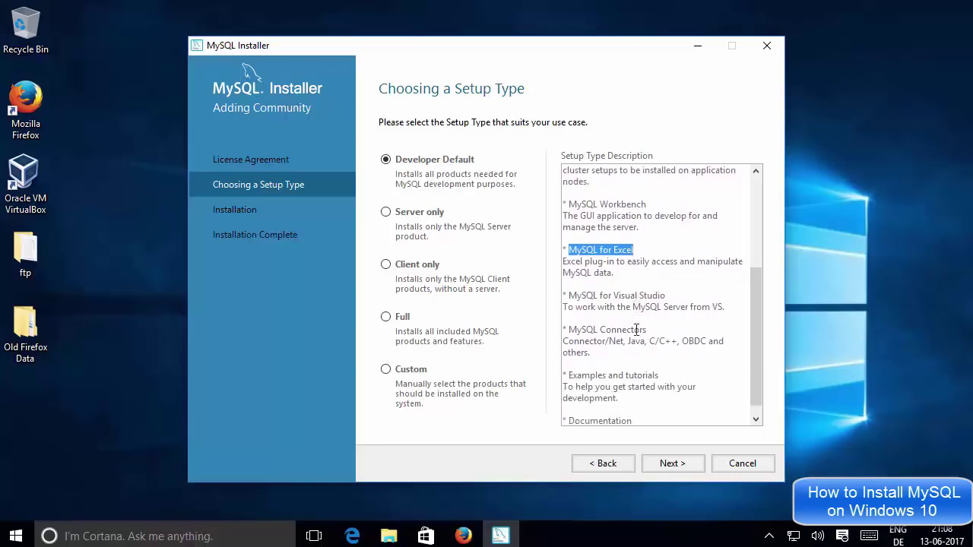
mouse_move(667, 297)
left_mouse_down()
mouse_move(571, 299)
mouse_move(663, 298)
left_mouse_up()
left_click(571, 298)
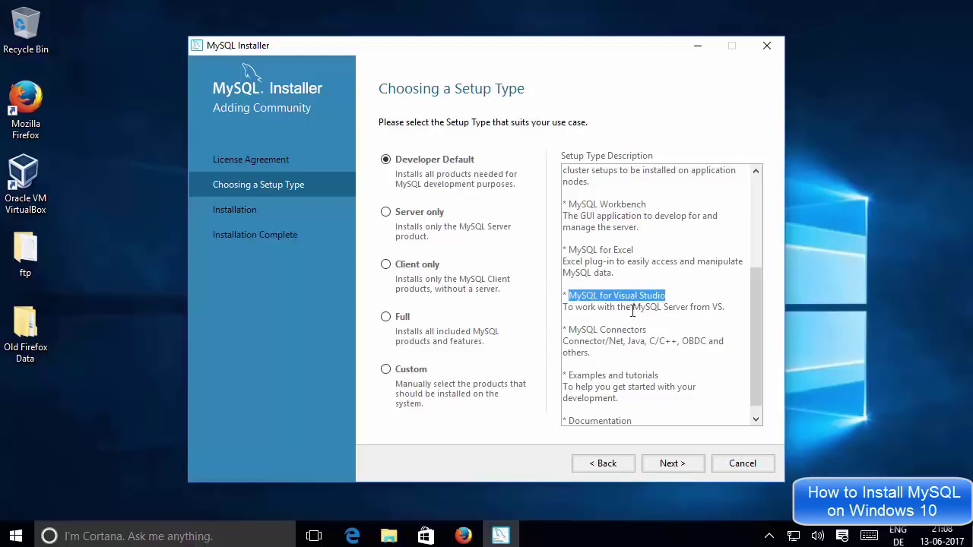
left_click_drag(569, 332, 700, 344)
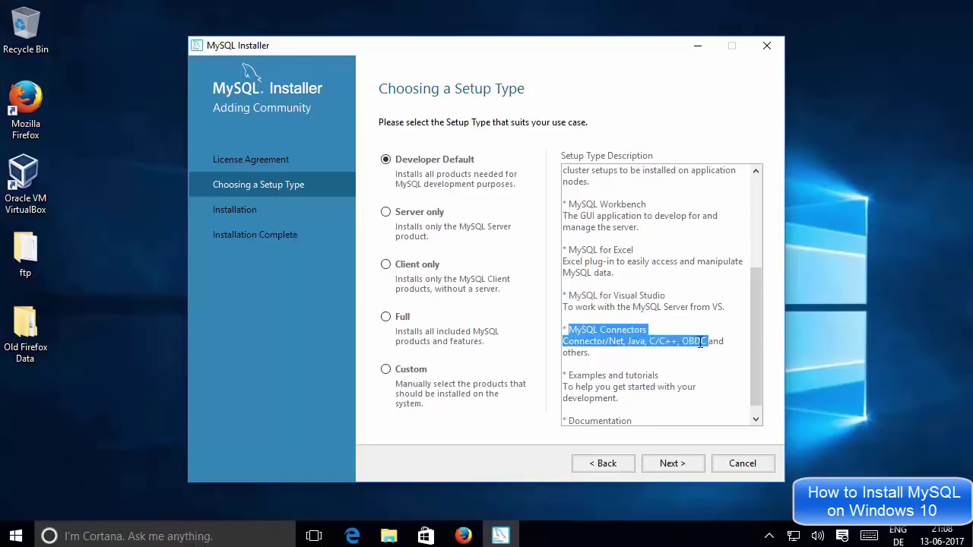
left_click(705, 342)
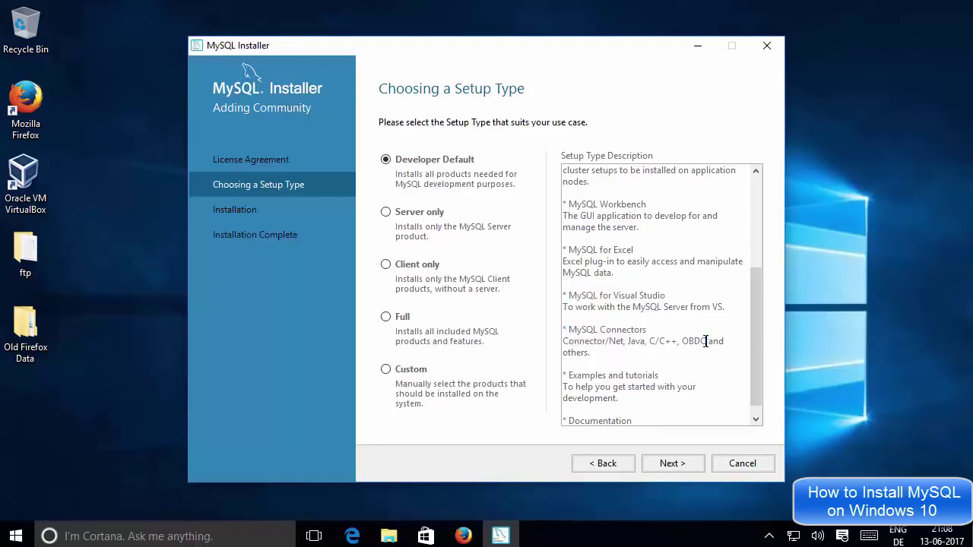
double_click(608, 341)
left_click(636, 342)
scroll(634, 334, "up", 4)
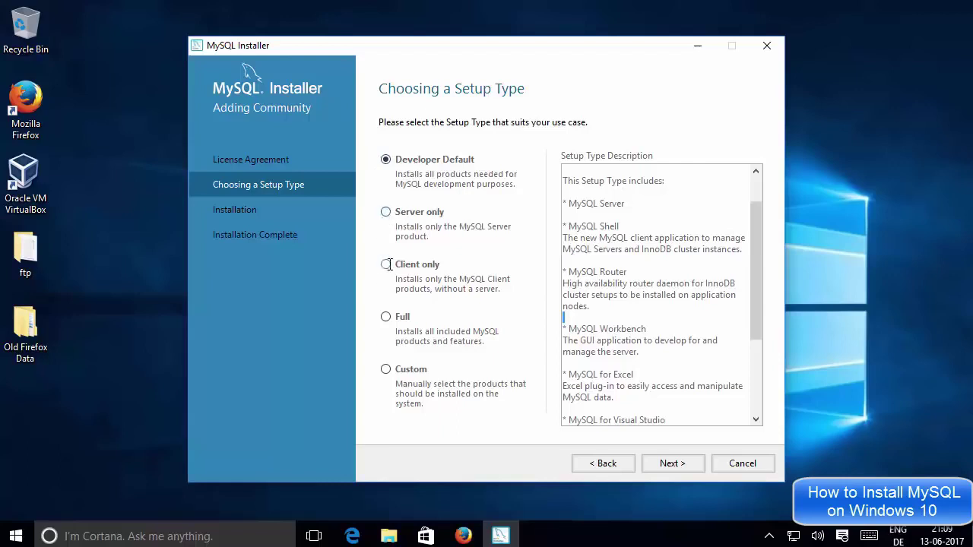
Compare the Full setup type's products, return to Developer Default and proceed to the requirements check.
left_click(385, 317)
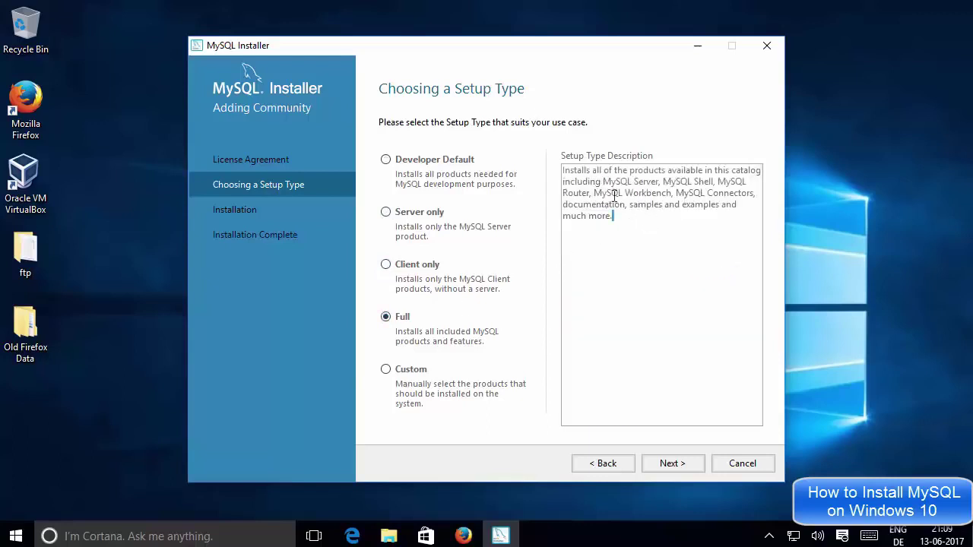
left_click_drag(613, 216, 568, 168)
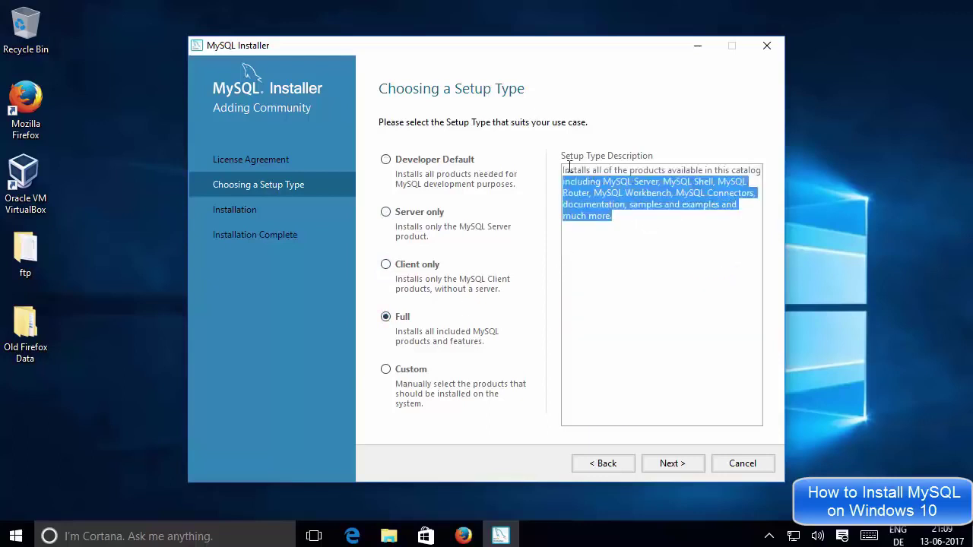
left_click(638, 225)
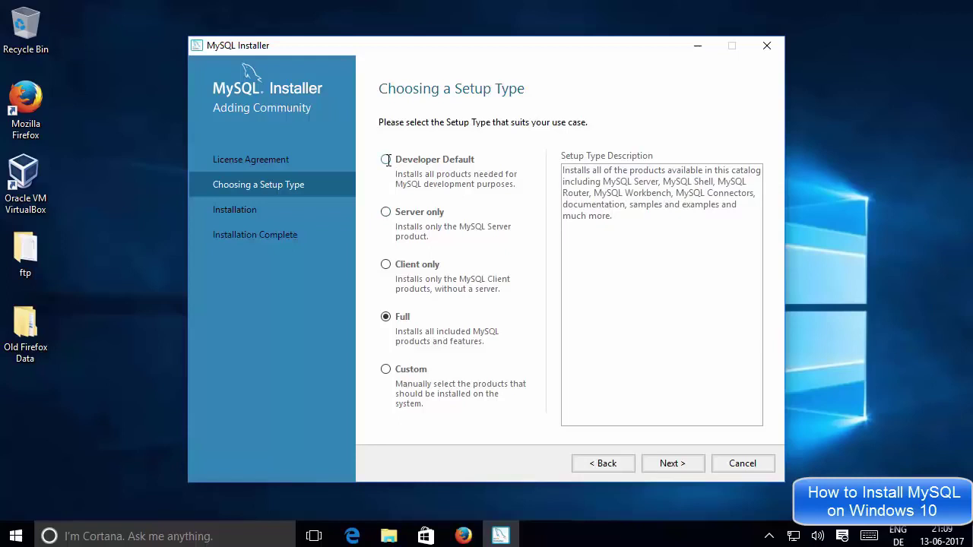
left_click(386, 159)
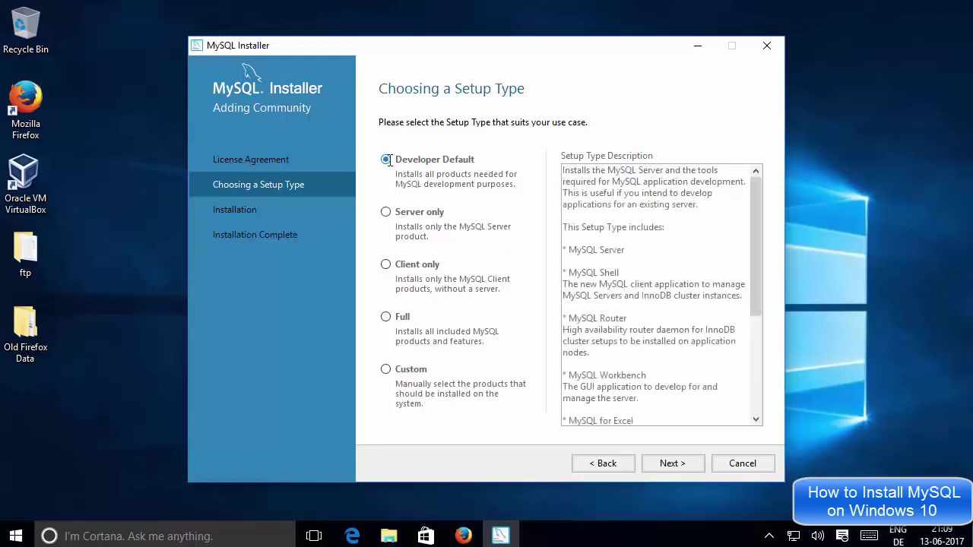
scroll(756, 235, "down", 3)
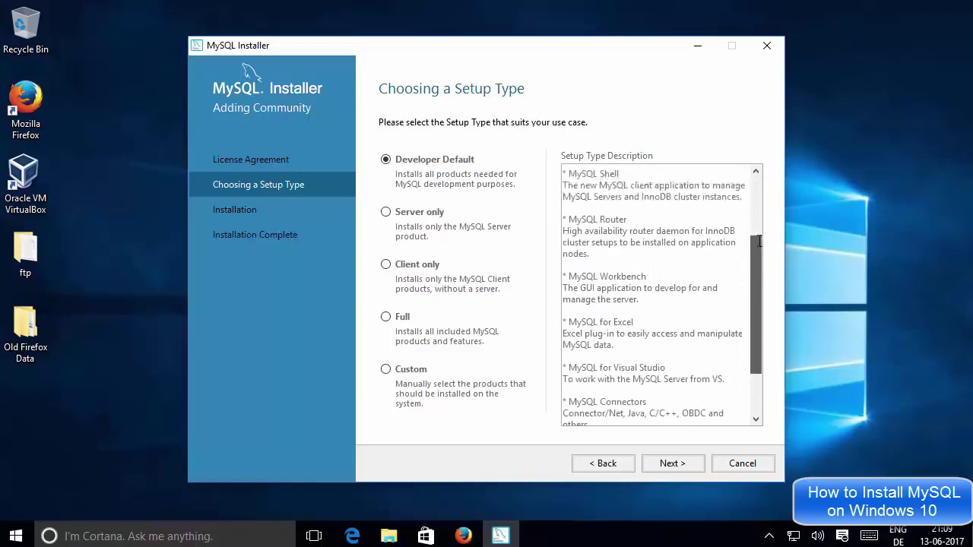
scroll(759, 241, "up", 3)
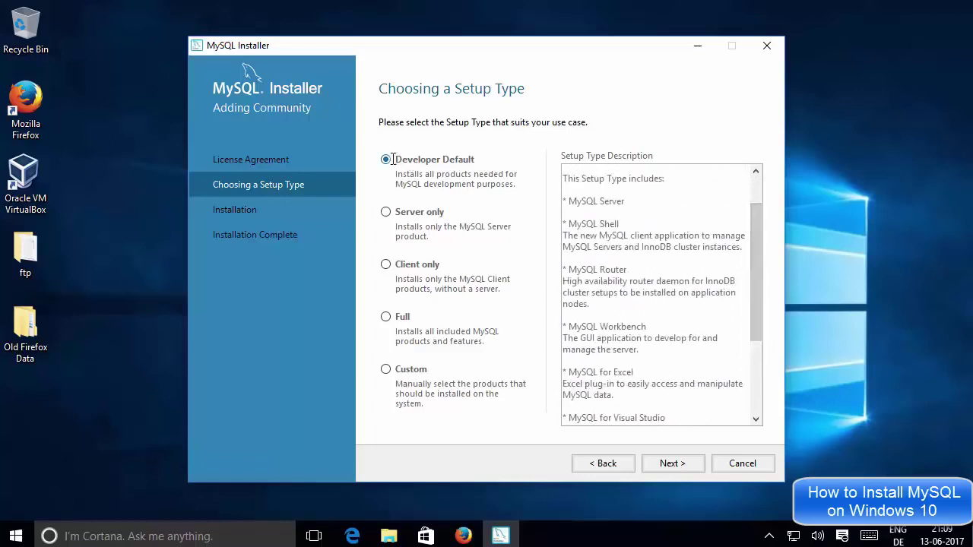
left_click(670, 463)
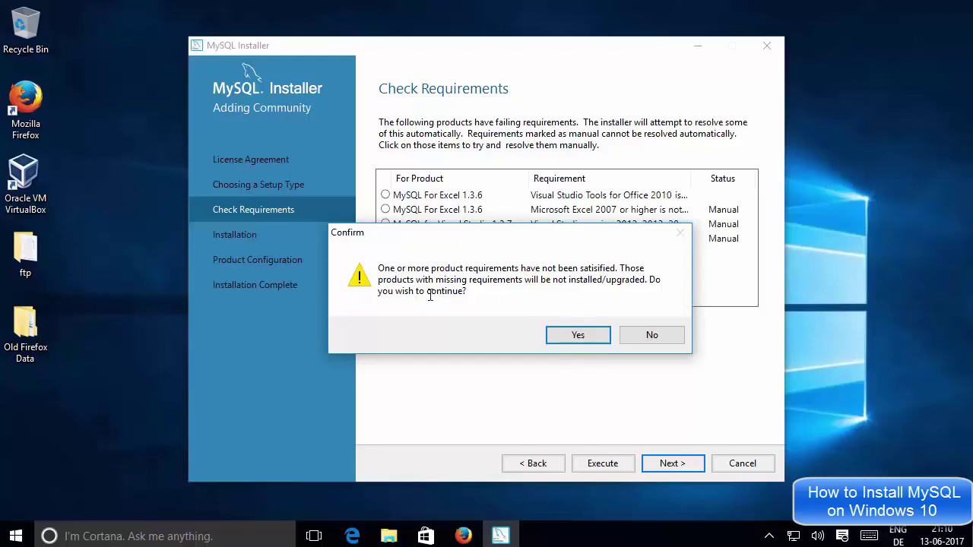
Confirm Yes to continue without the products whose requirements are unmet.
left_click(567, 334)
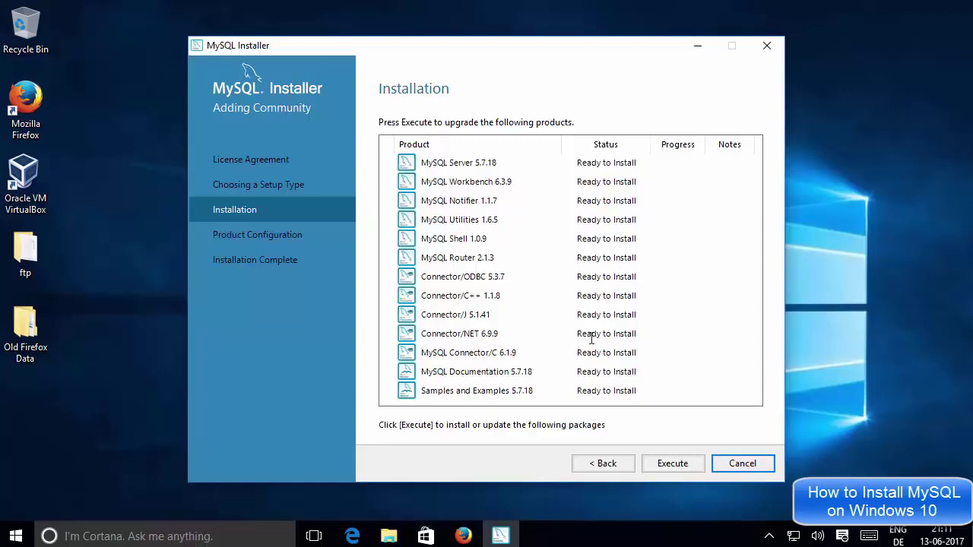
Execute the installation of all 13 listed products, from MySQL Server 5.7.18 onward.
left_click(664, 464)
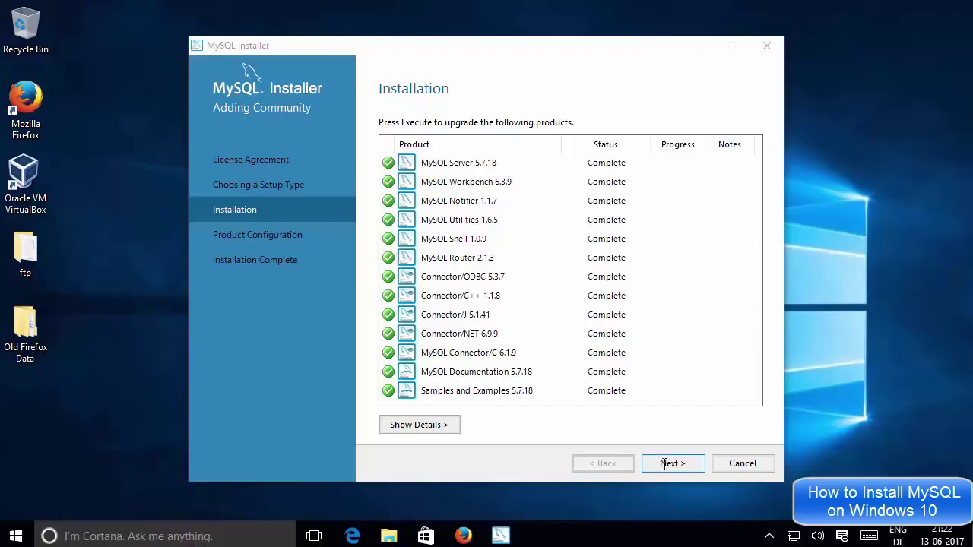
Advance through Product Configuration to the MySQL Server 5.7.18 Type and Networking page.
left_click(668, 464)
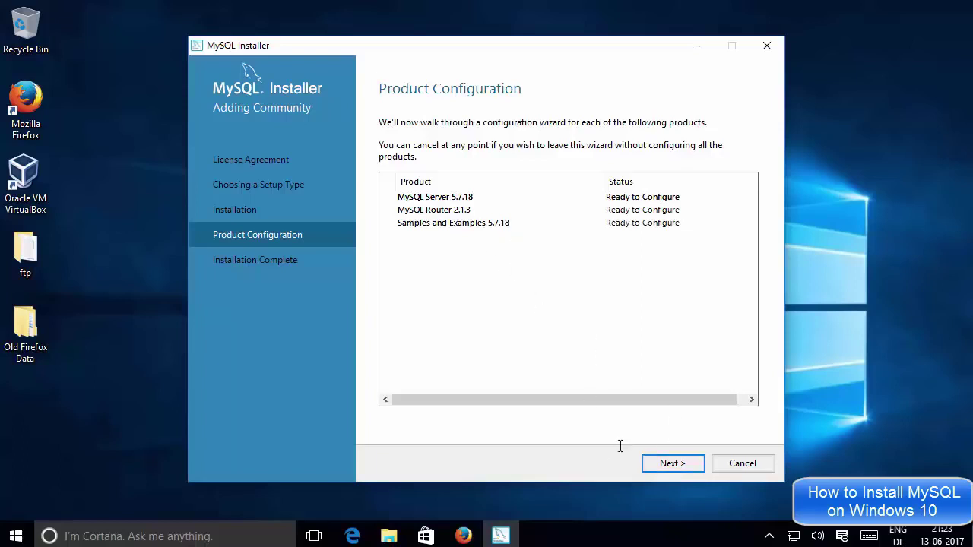
left_click(669, 464)
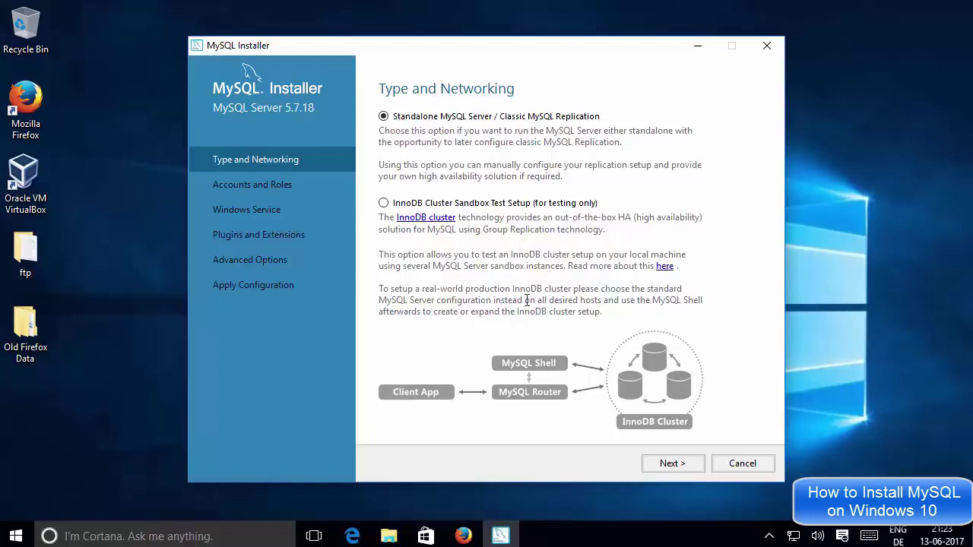
Keep Config Type Development Machine with TCP/IP port 3306, then continue to Accounts and Roles.
left_click(660, 463)
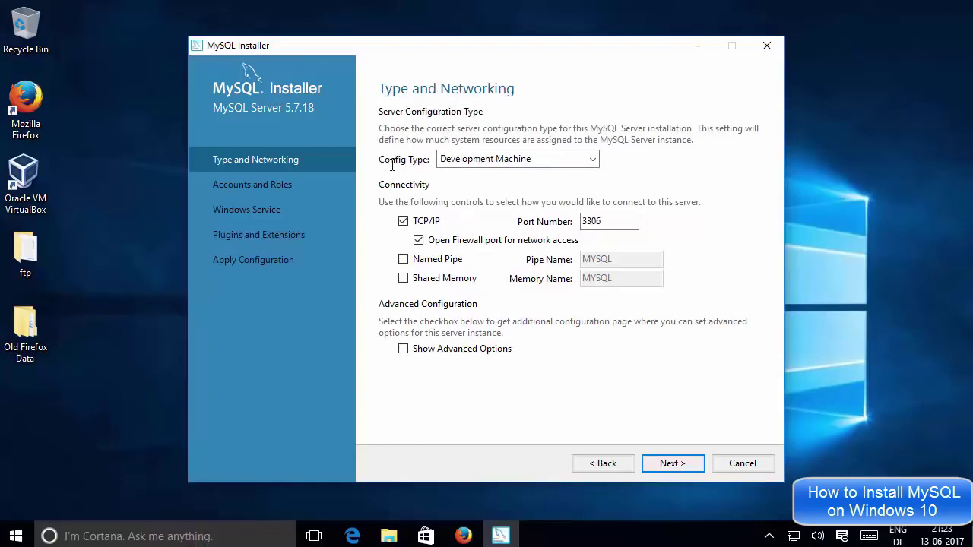
left_click(471, 159)
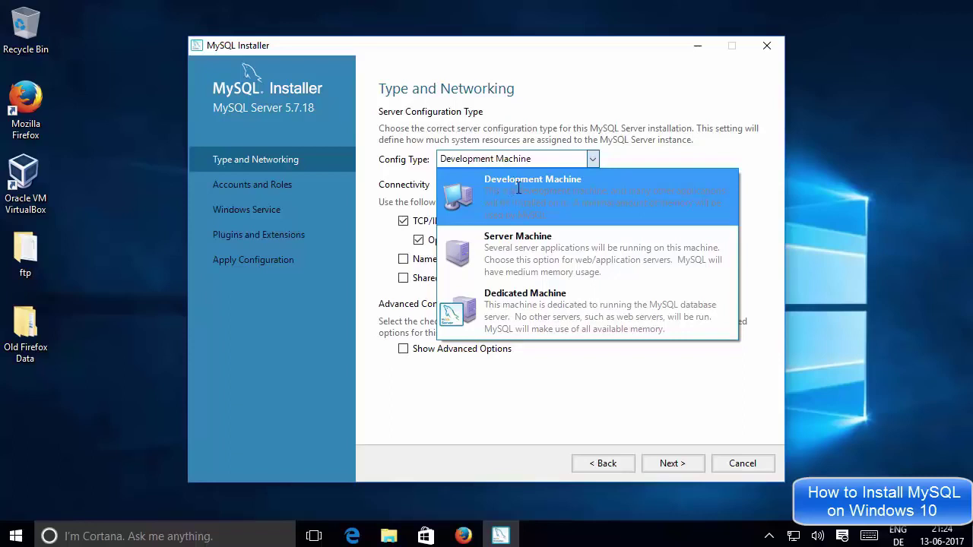
left_click(622, 158)
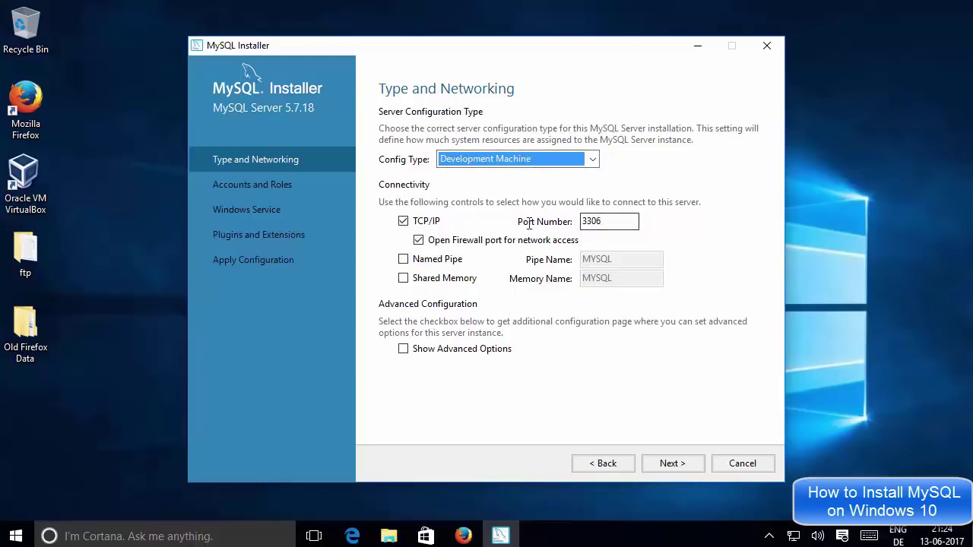
left_click_drag(613, 221, 582, 221)
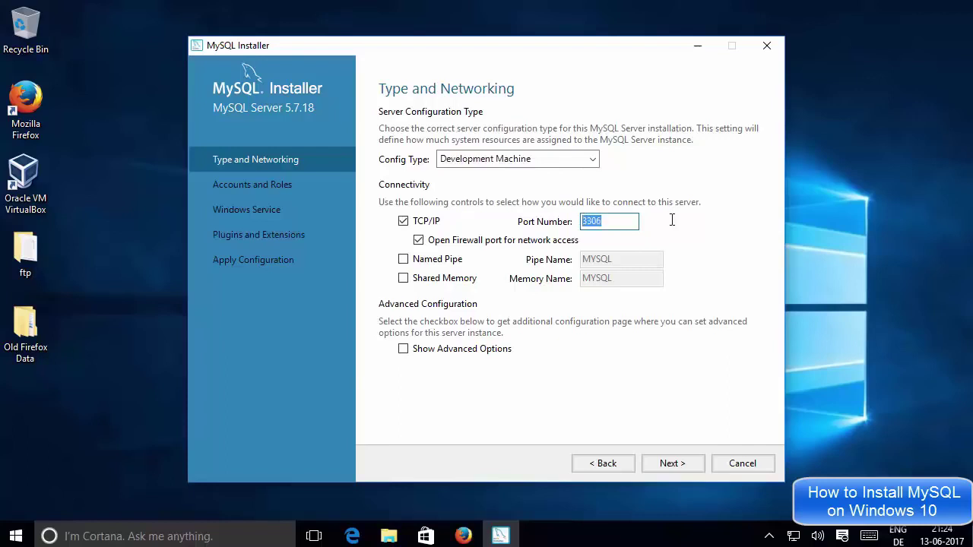
left_click(626, 222)
left_click(664, 464)
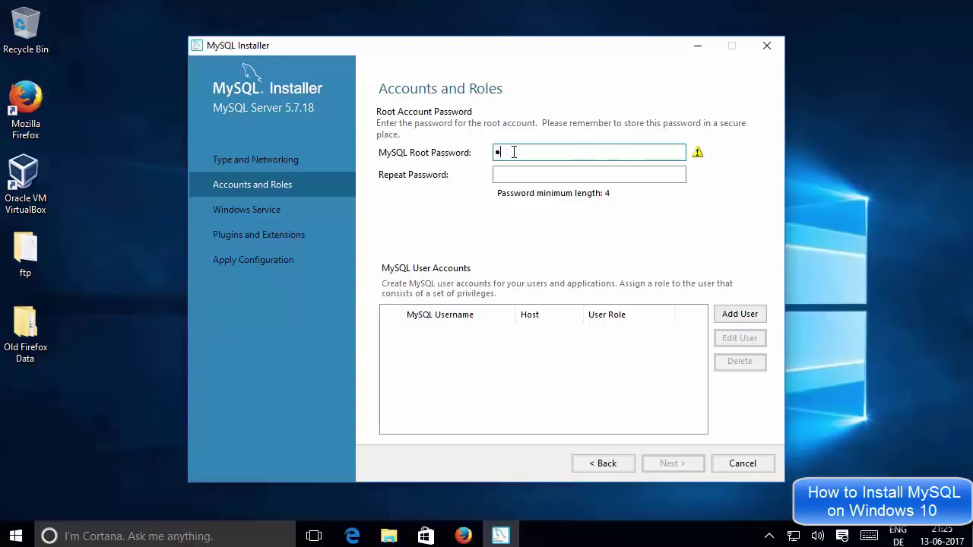
Enter the MySQL root password and repeat it in the Repeat Password field.
type("•••")
left_click(522, 175)
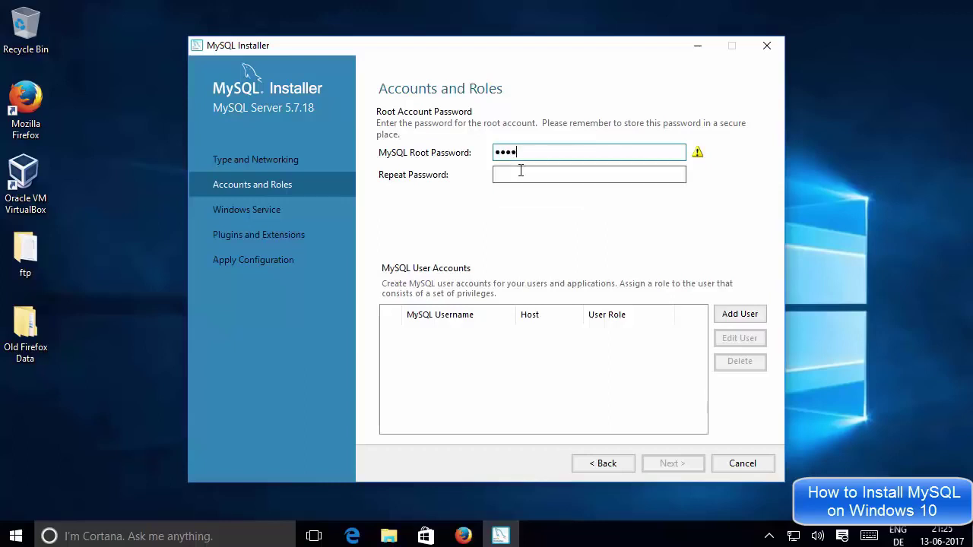
type("••••")
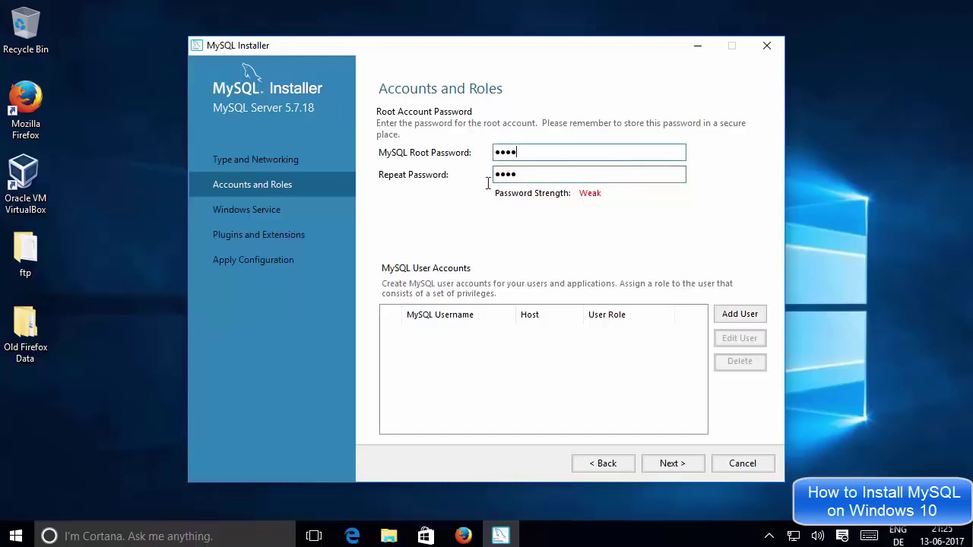
double_click(527, 174)
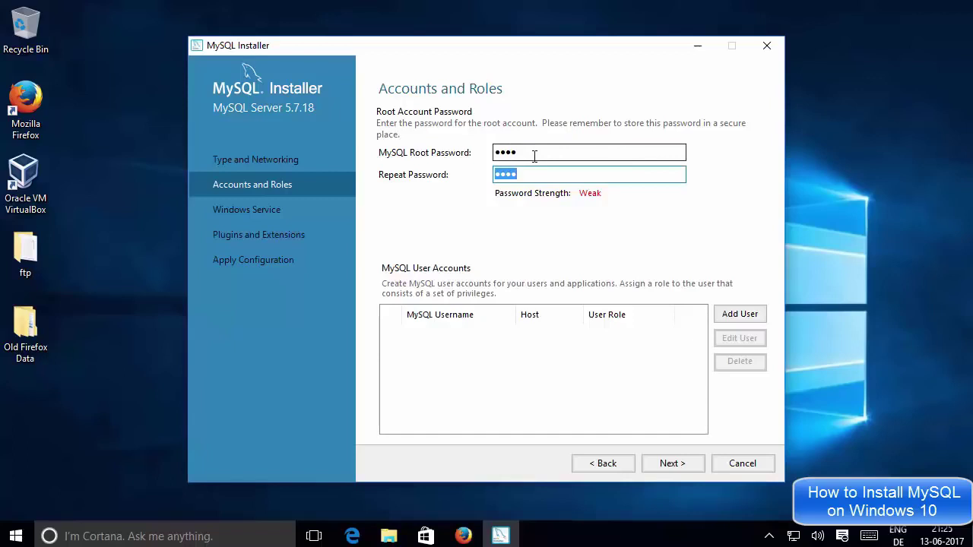
left_click(534, 156)
left_click_drag(545, 154, 487, 150)
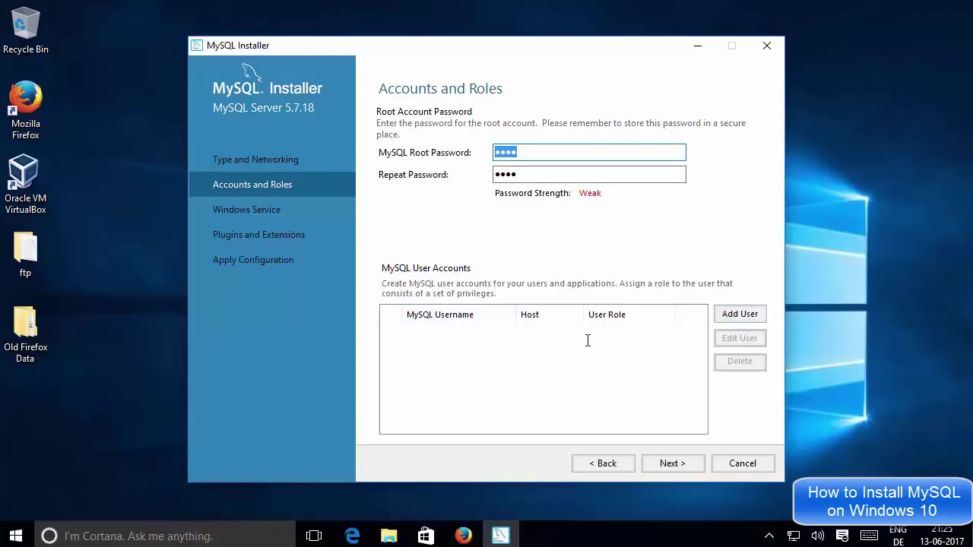
left_click(662, 333)
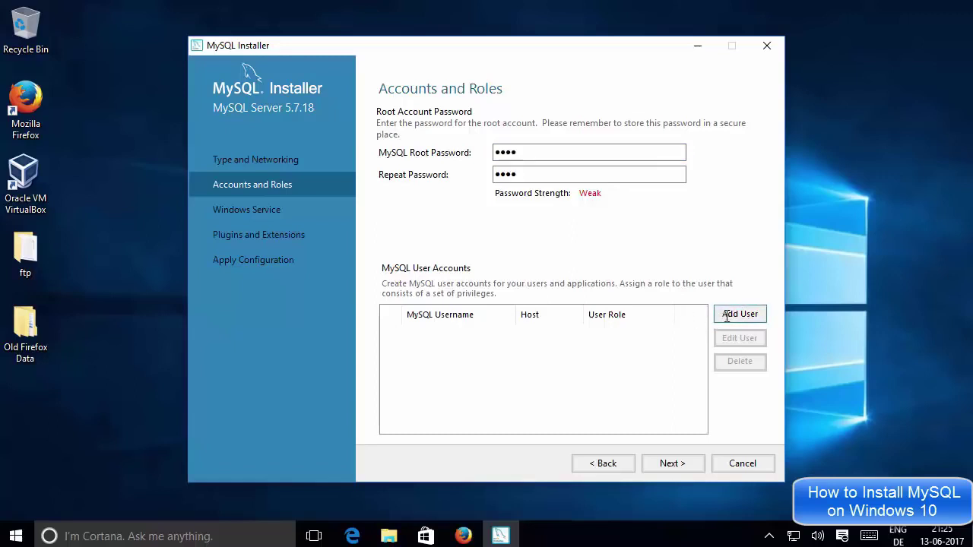
Add a user: enter a username, keep host All Hosts (%) and role DB Admin, and type the password.
left_click(730, 314)
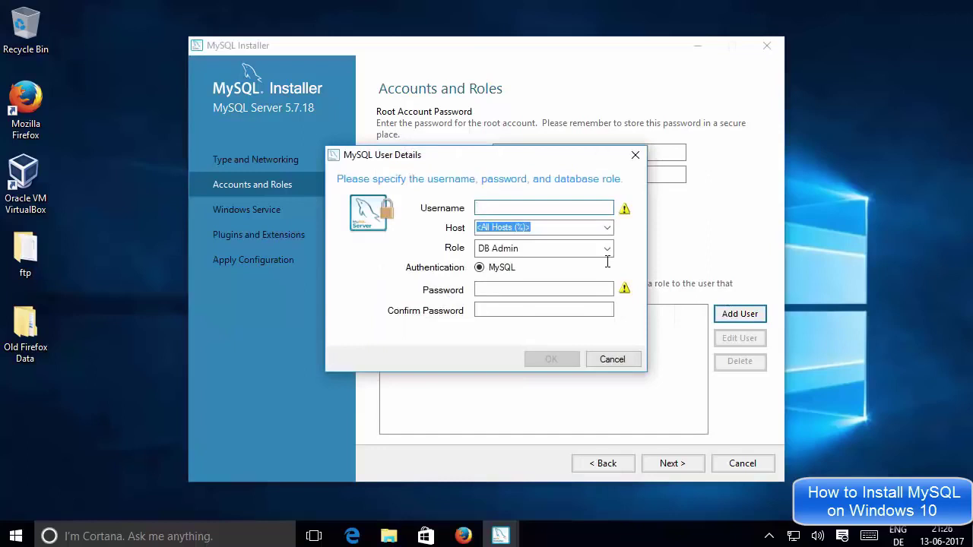
type("codebind")
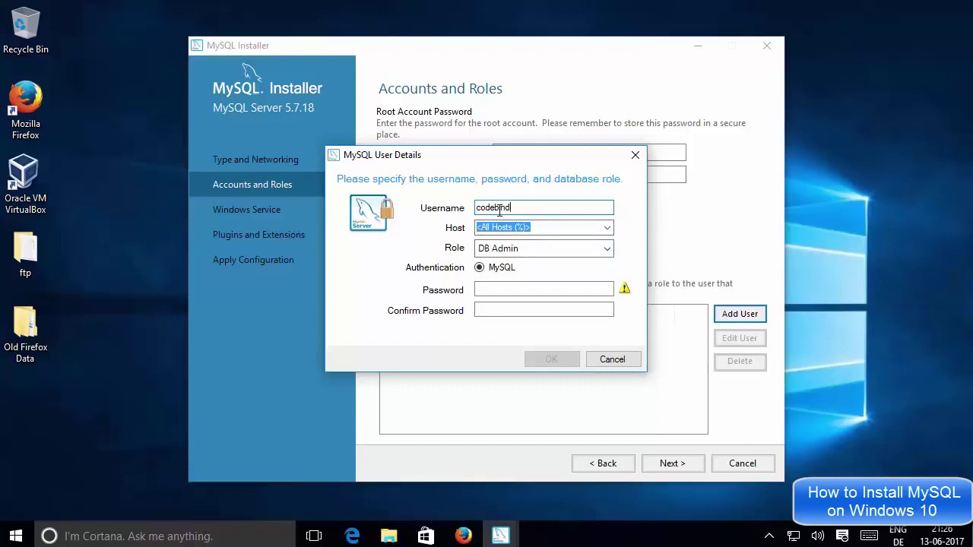
left_click(607, 227)
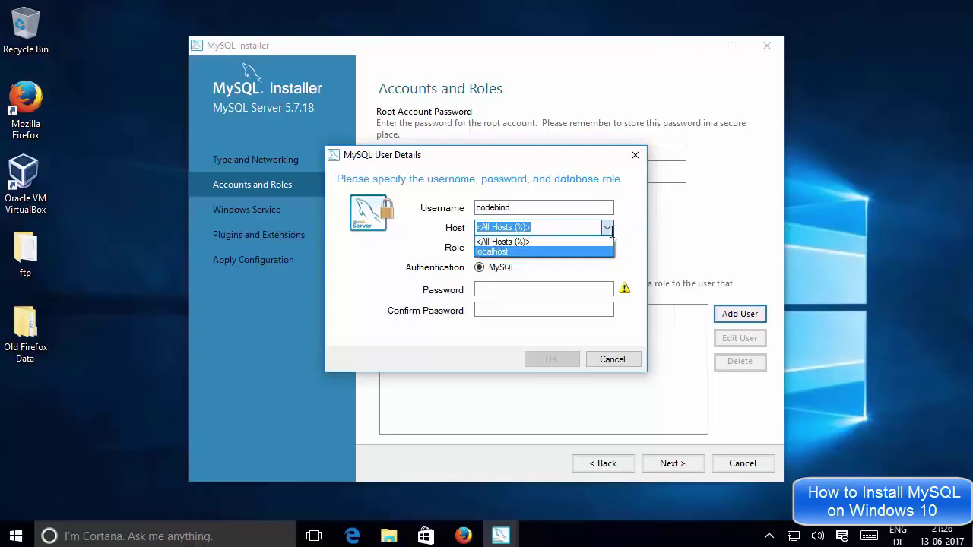
left_click(544, 241)
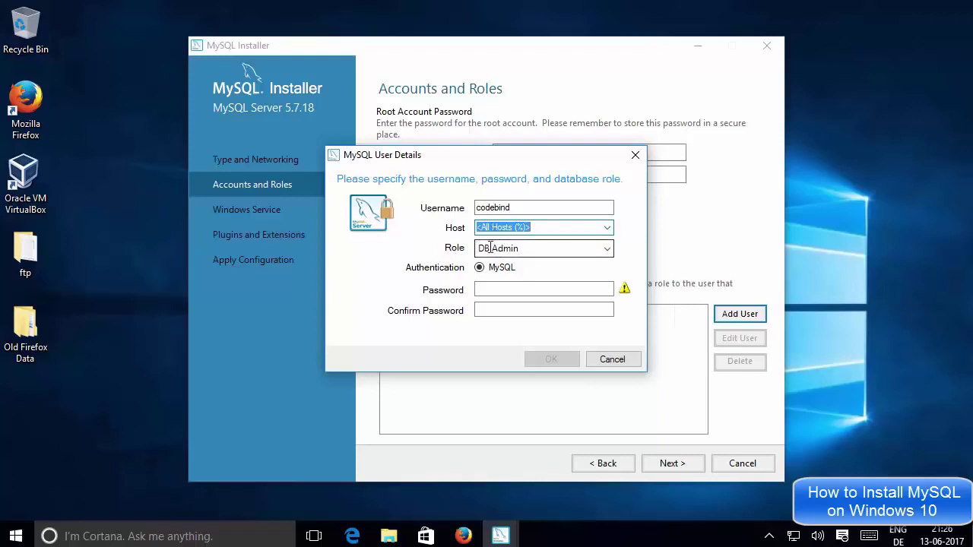
left_click(494, 247)
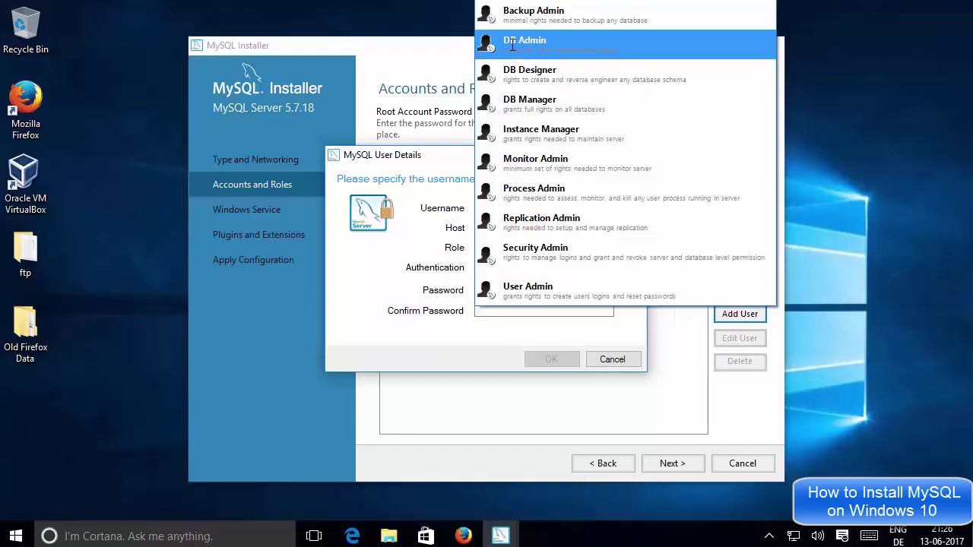
left_click(407, 247)
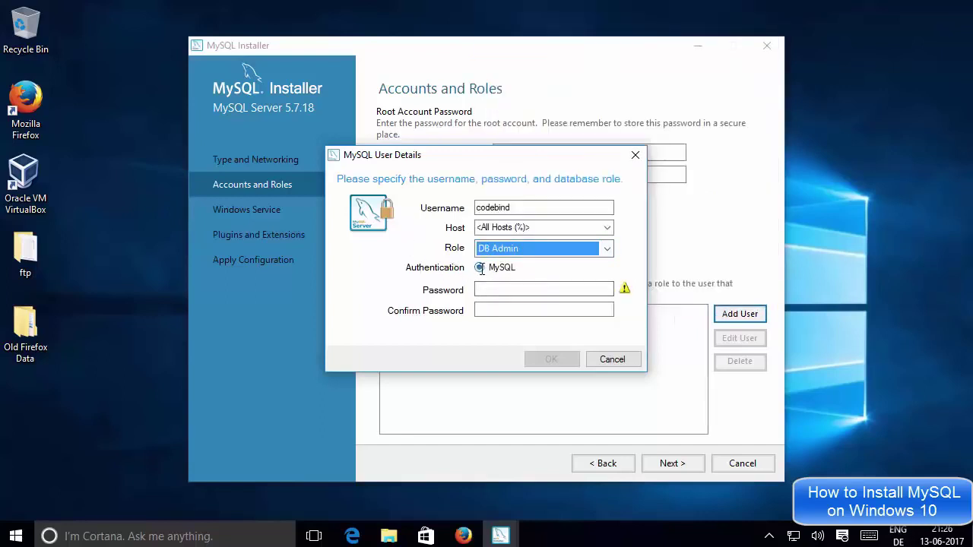
left_click(500, 289)
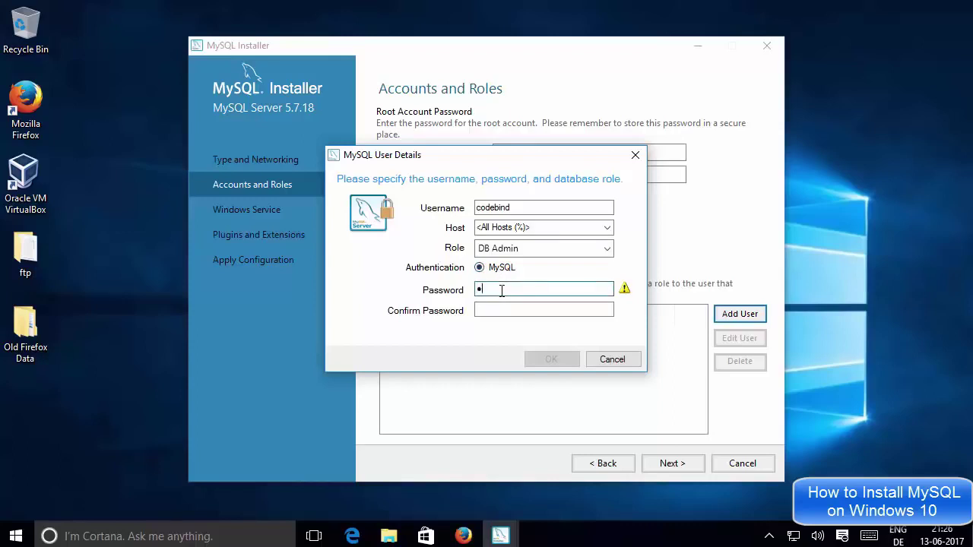
left_click(490, 310)
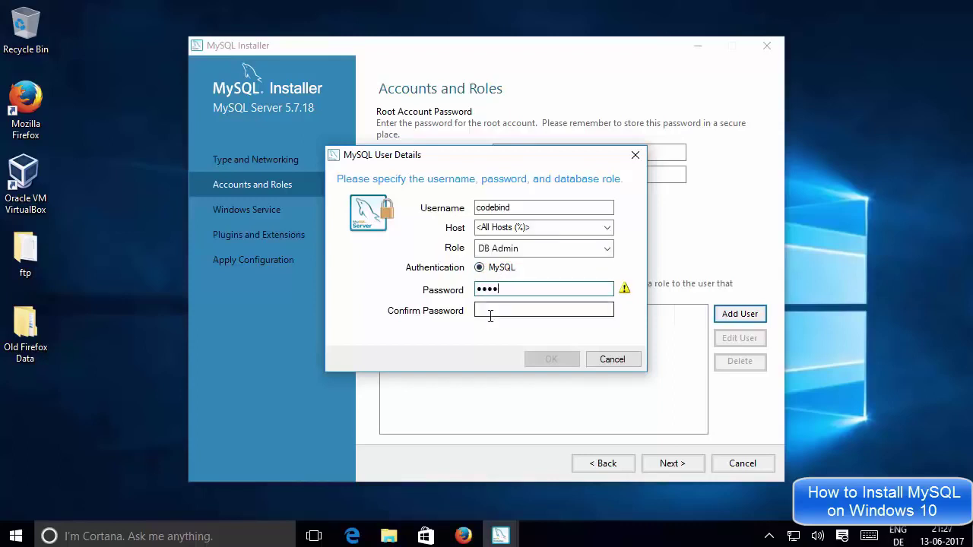
type("123")
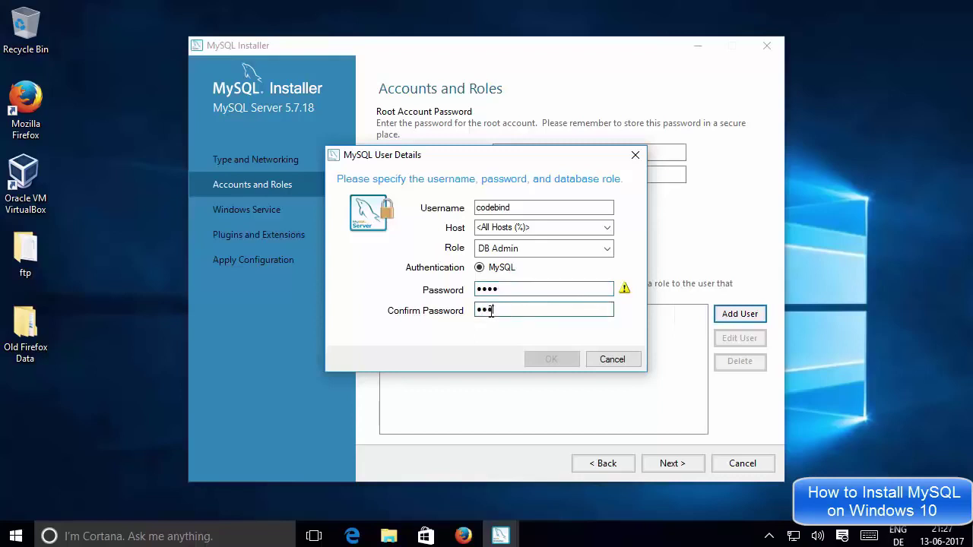
type("4")
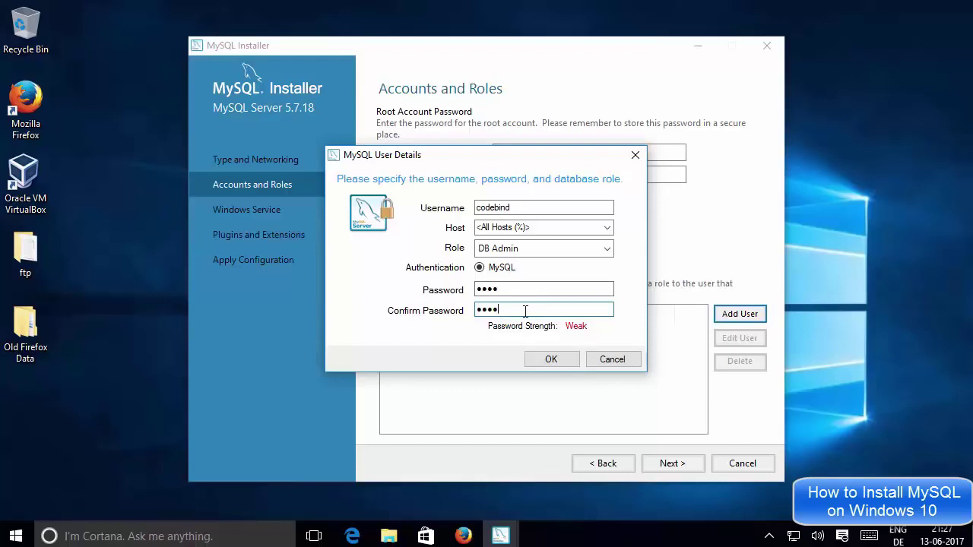
Save the new DB Admin user, recheck the root password fields, and continue to Windows Service.
left_click(546, 360)
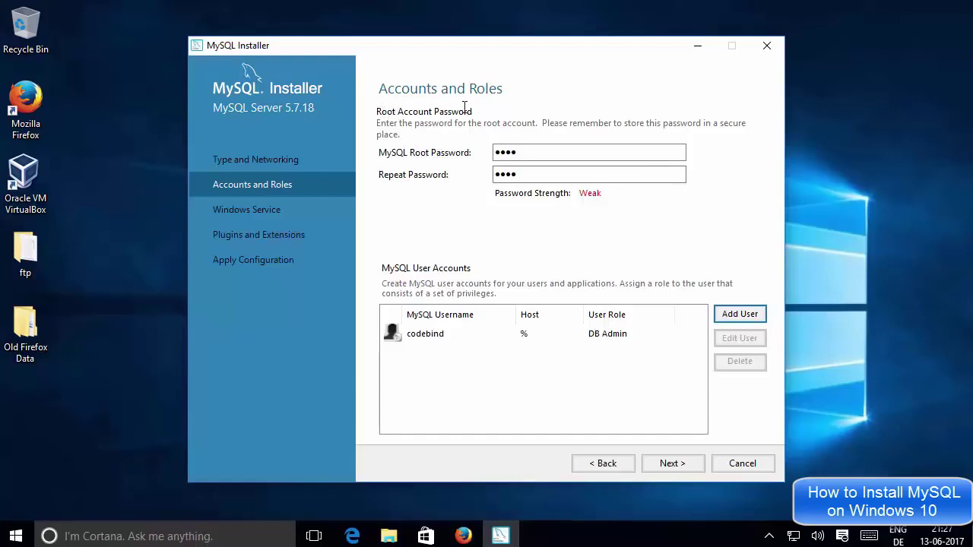
left_click_drag(534, 152, 487, 150)
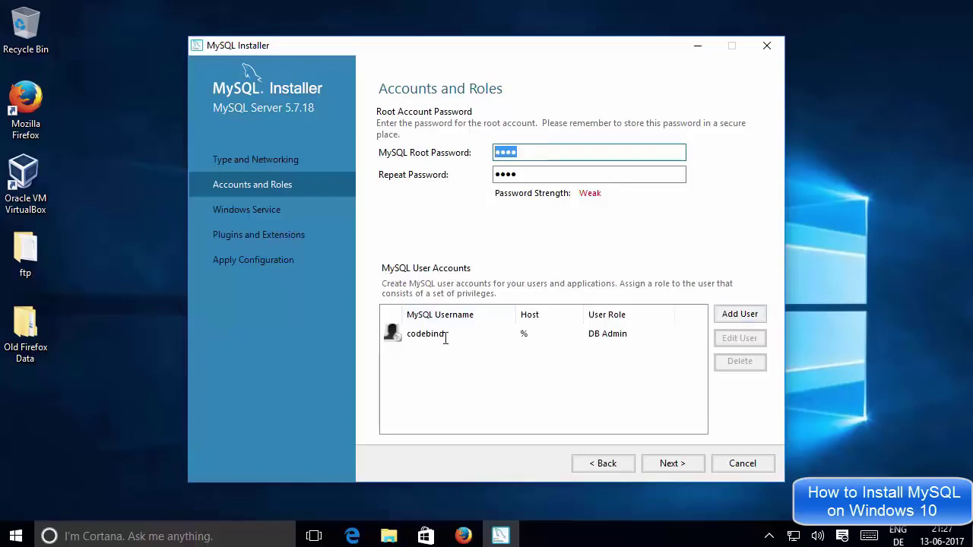
left_click(531, 174)
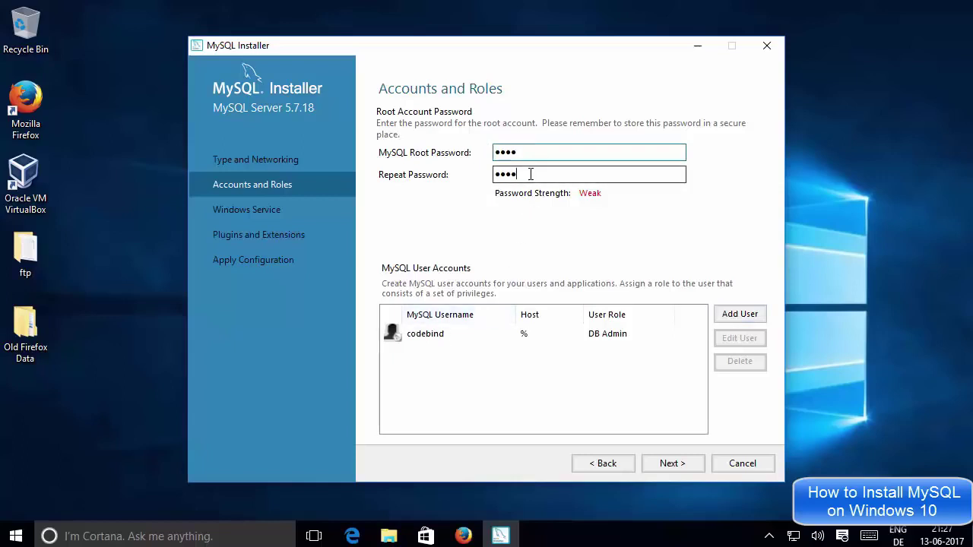
left_click_drag(530, 174, 504, 169)
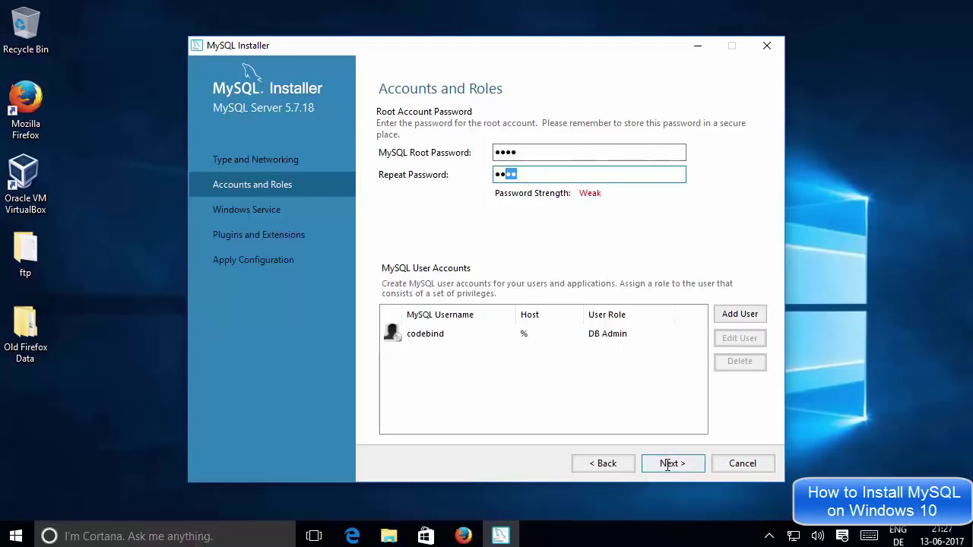
left_click(667, 463)
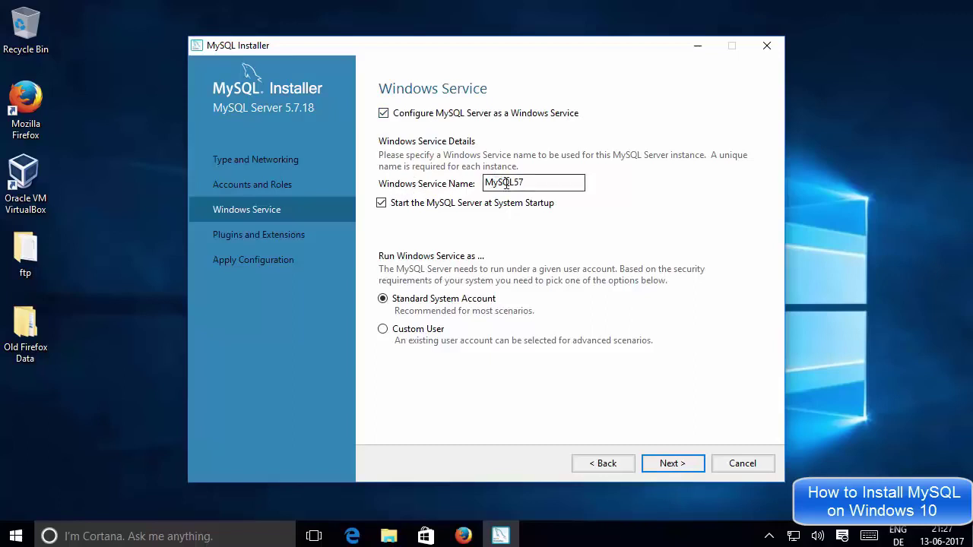
Keep the Windows service name MySQL57 and continue to Plugins and Extensions.
double_click(527, 182)
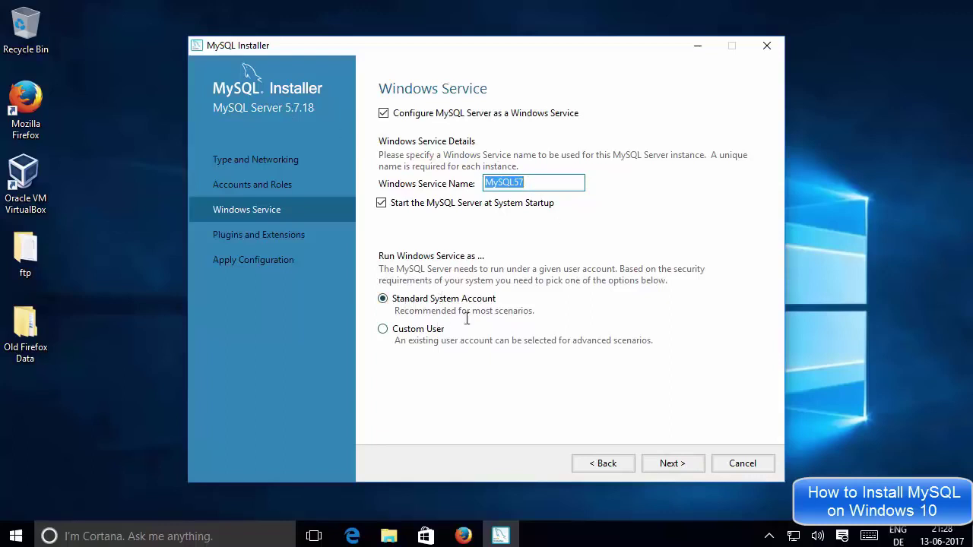
left_click(672, 463)
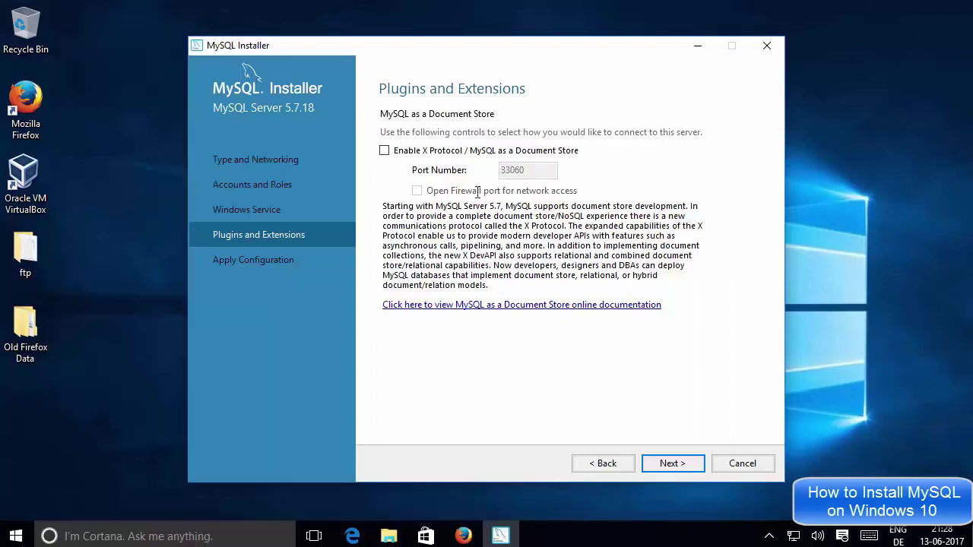
Execute all ten MySQL Server 5.7.18 configuration steps on Apply Configuration and finish.
left_click(666, 465)
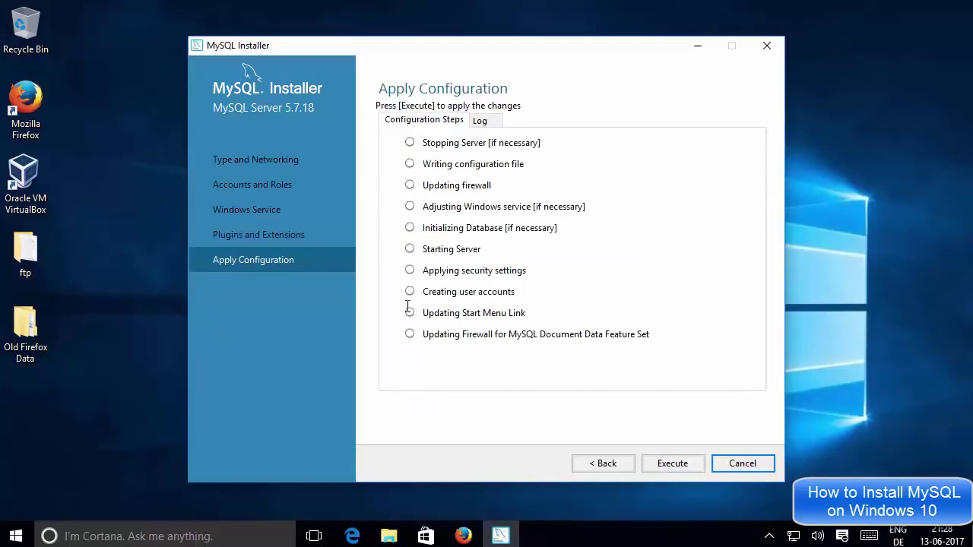
left_click(659, 466)
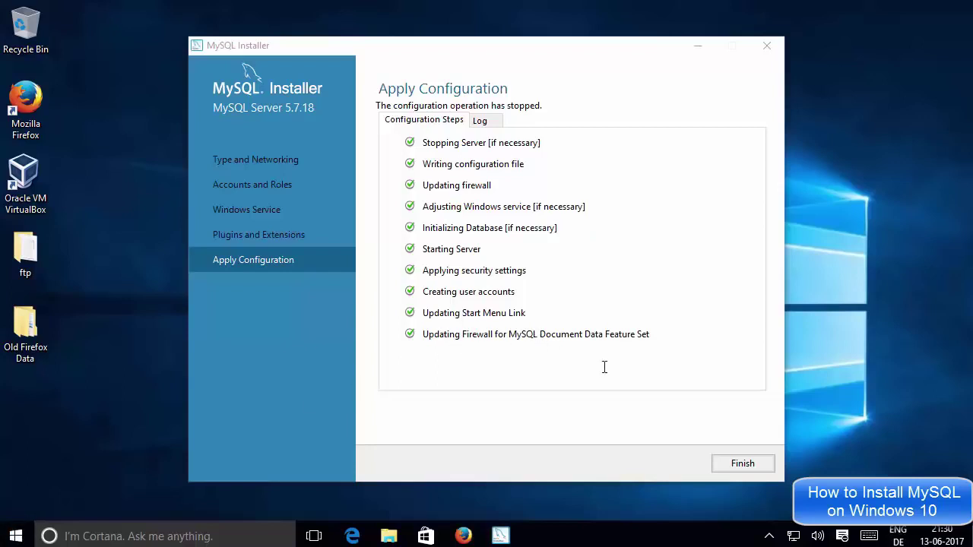
left_click(741, 462)
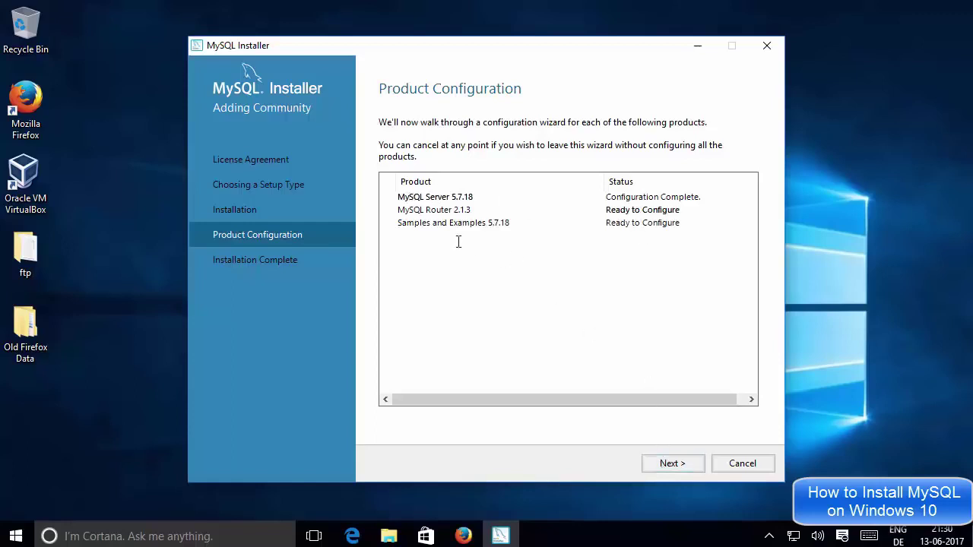
Finish the MySQL Router 2.1.3 setup without InnoDB cluster and move on to Samples and Examples.
left_click(673, 462)
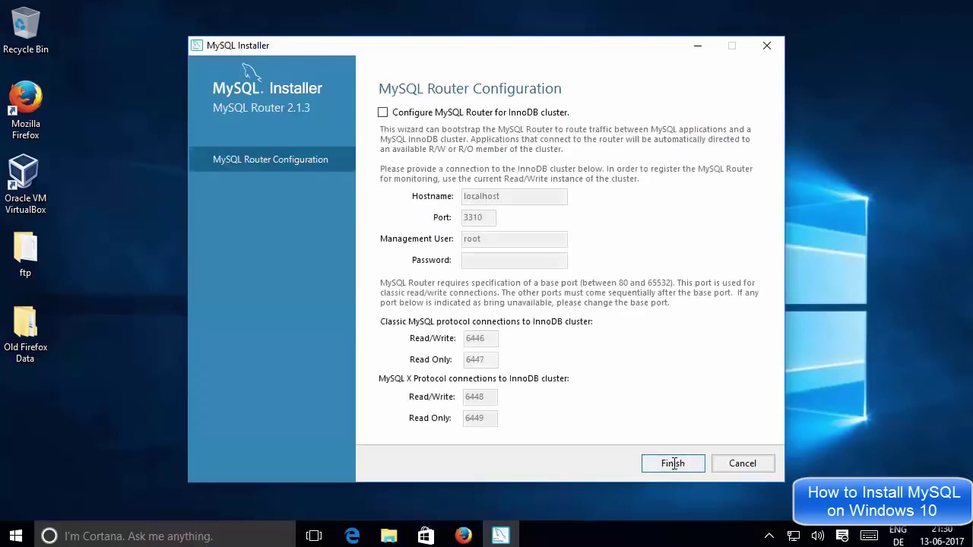
left_click(673, 464)
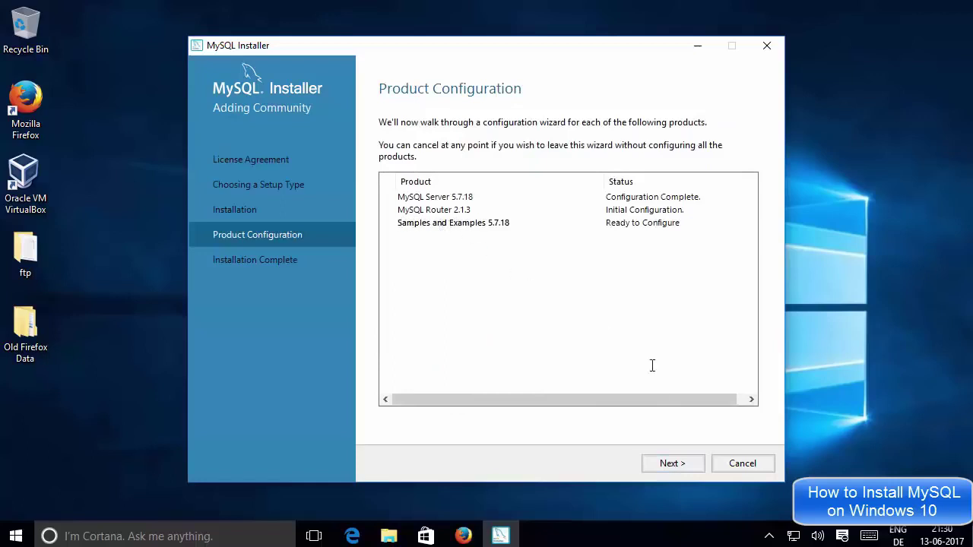
left_click(671, 463)
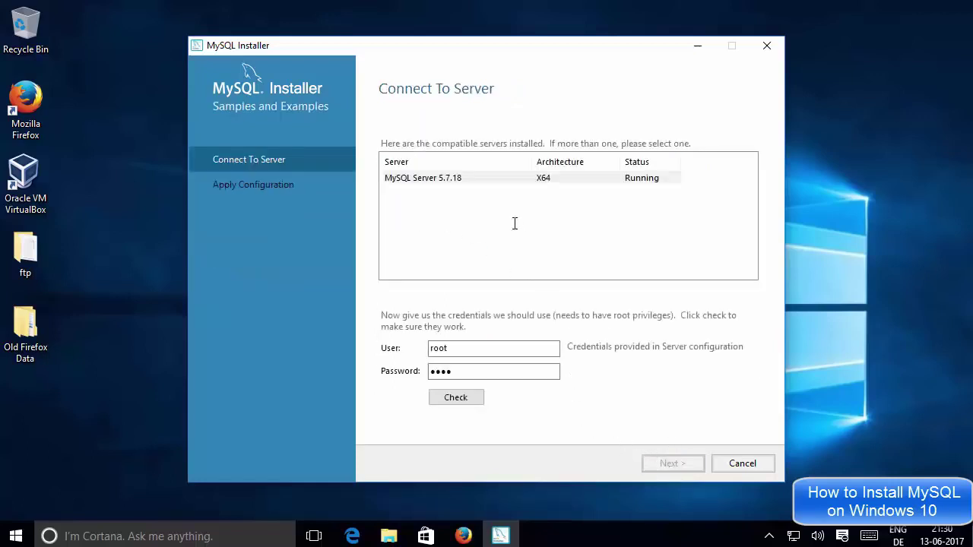
Check the root login against MySQL Server 5.7.18, then execute and finish the Samples and Examples configuration.
left_click(458, 180)
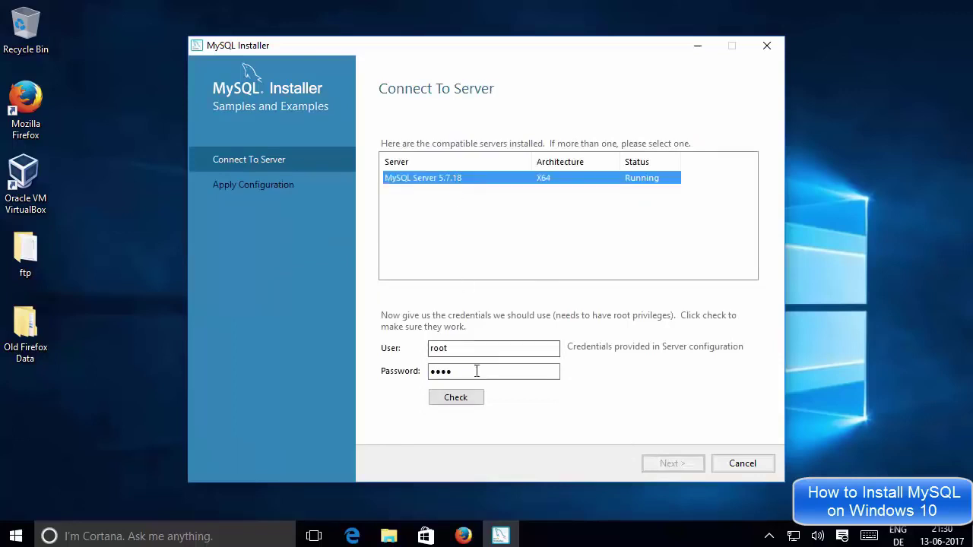
left_click(467, 397)
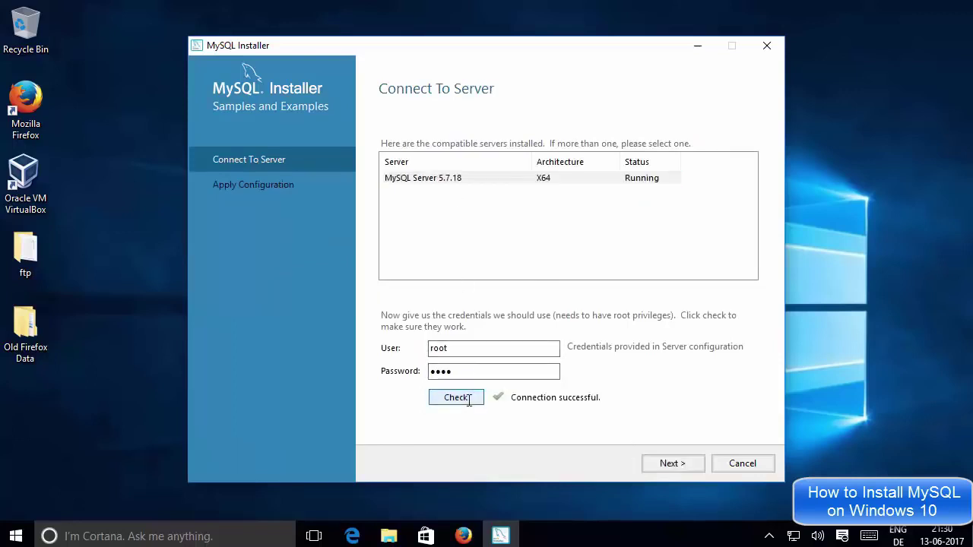
left_click(672, 462)
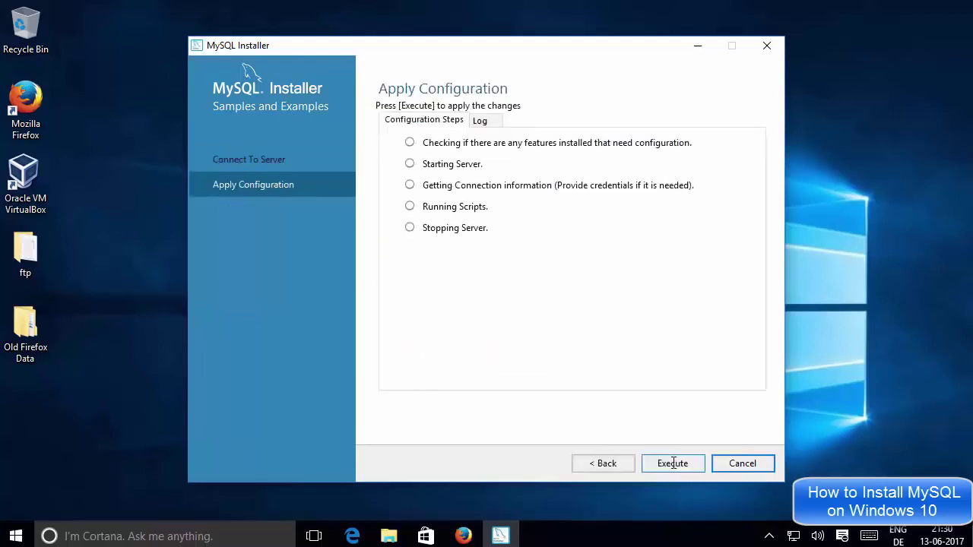
left_click(673, 464)
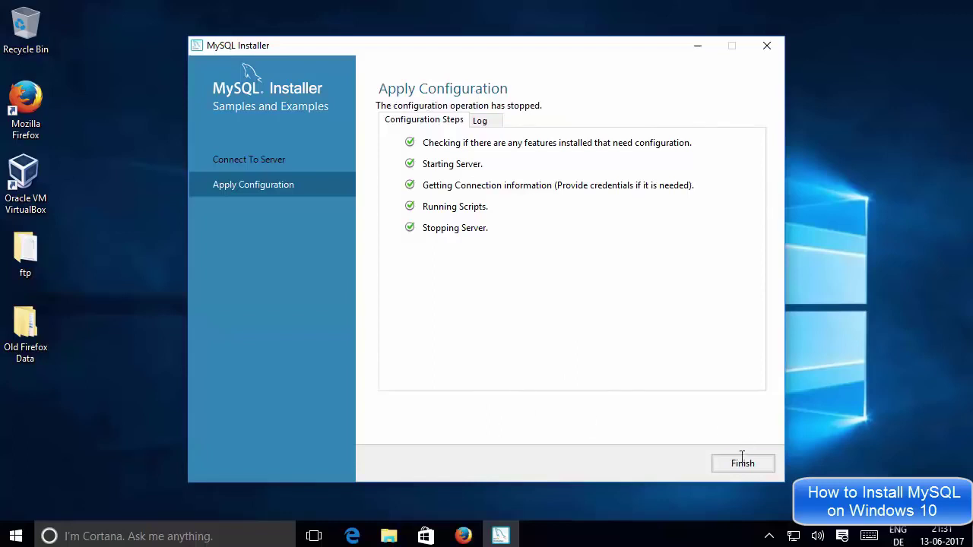
left_click(738, 465)
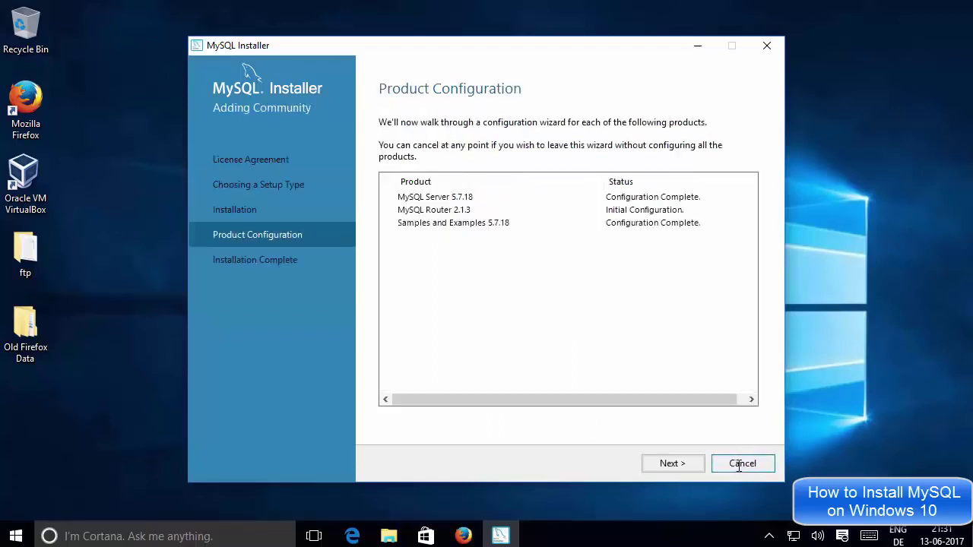
Advance to Installation Complete and finish, closing the installer so MySQL Shell opens.
left_click(682, 465)
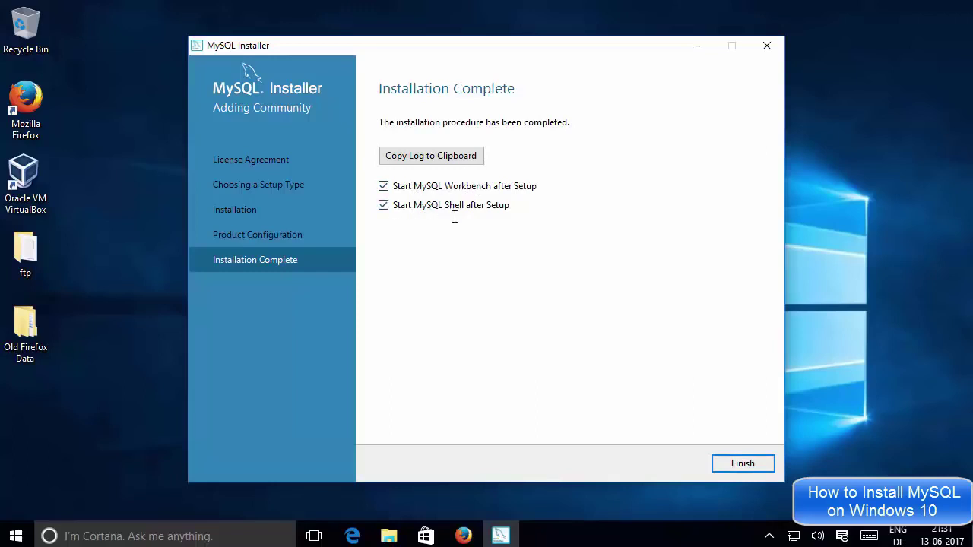
left_click(737, 464)
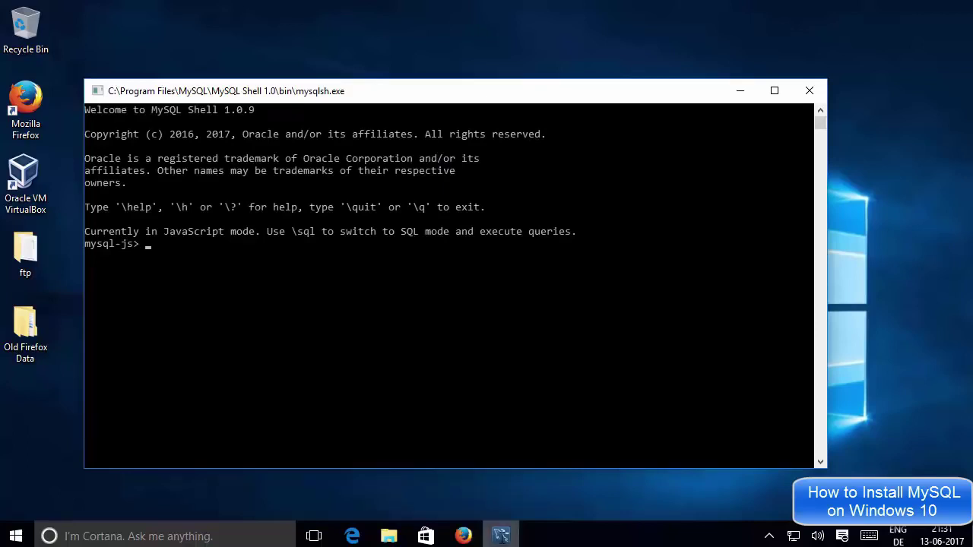
Move the Workbench window up-left, switch between MySQL Shell and Workbench, and open the Start menu.
mouse_move(502, 536)
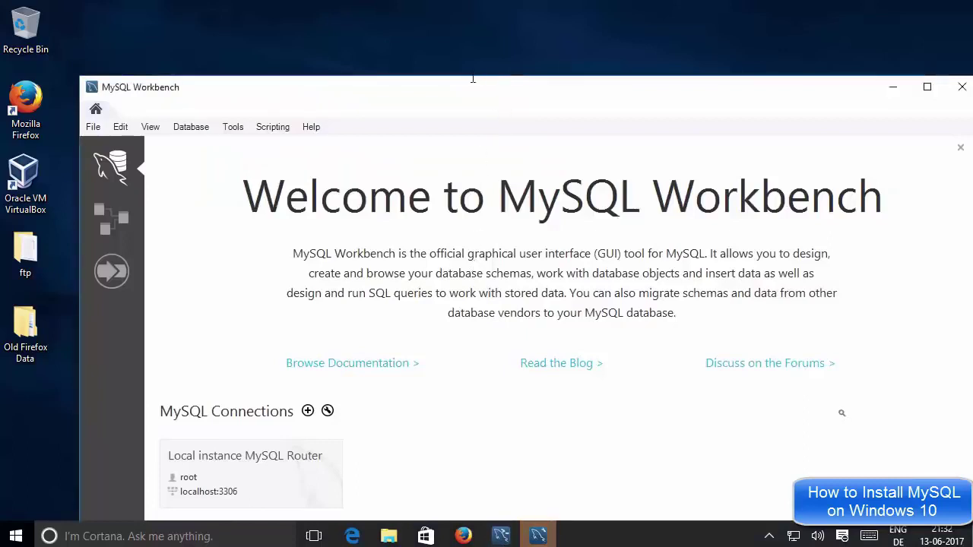
left_click_drag(500, 96, 464, 30)
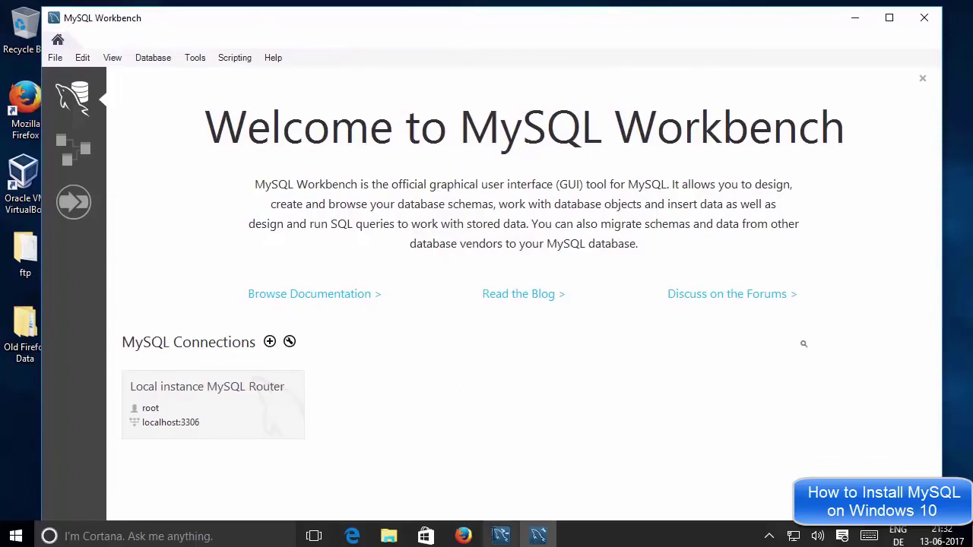
left_click(499, 532)
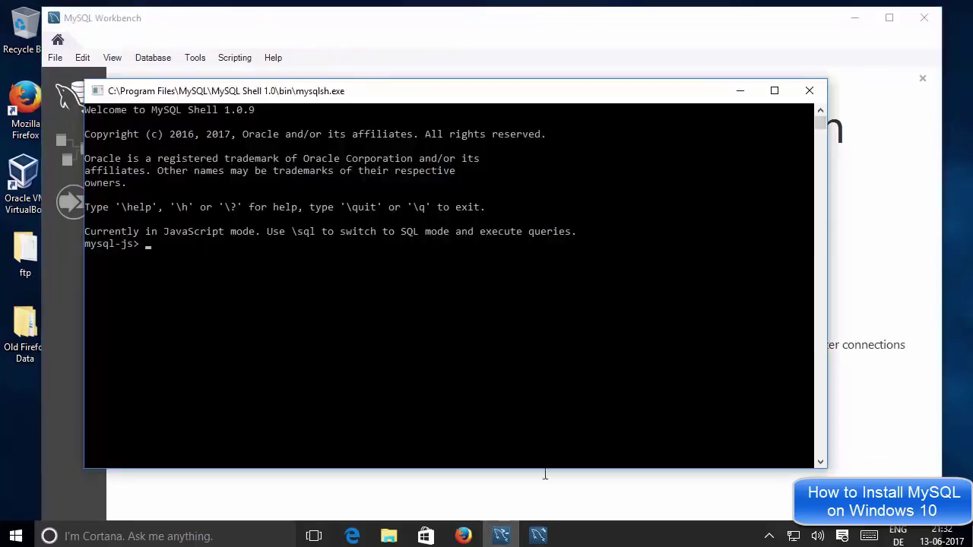
left_click(537, 533)
left_click(595, 379)
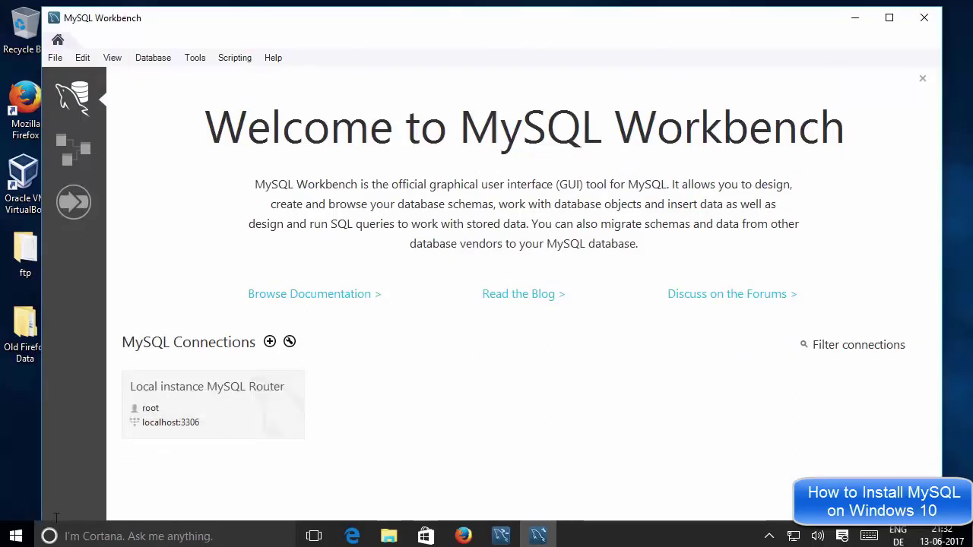
left_click(15, 536)
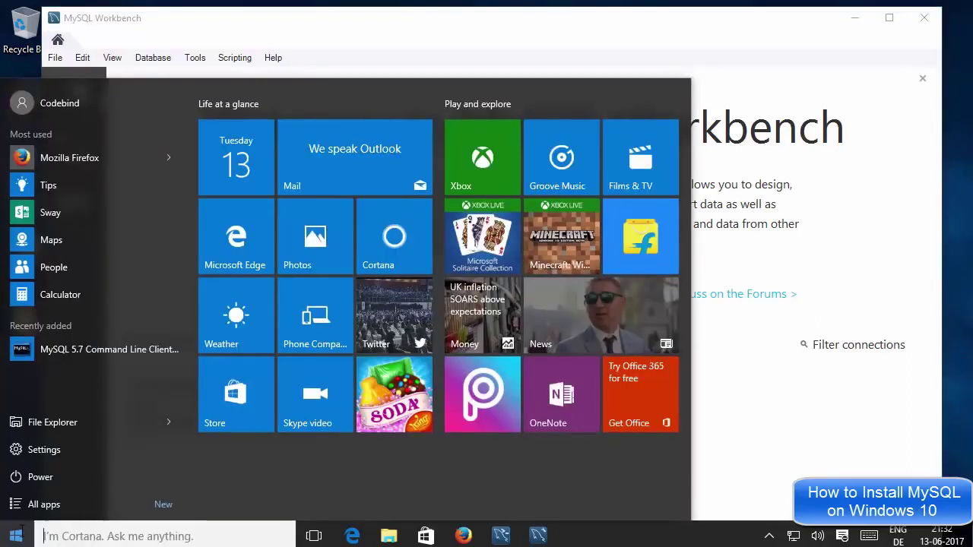
Browse All apps down to M and expand the MySQL folder to view its programs.
left_click(47, 507)
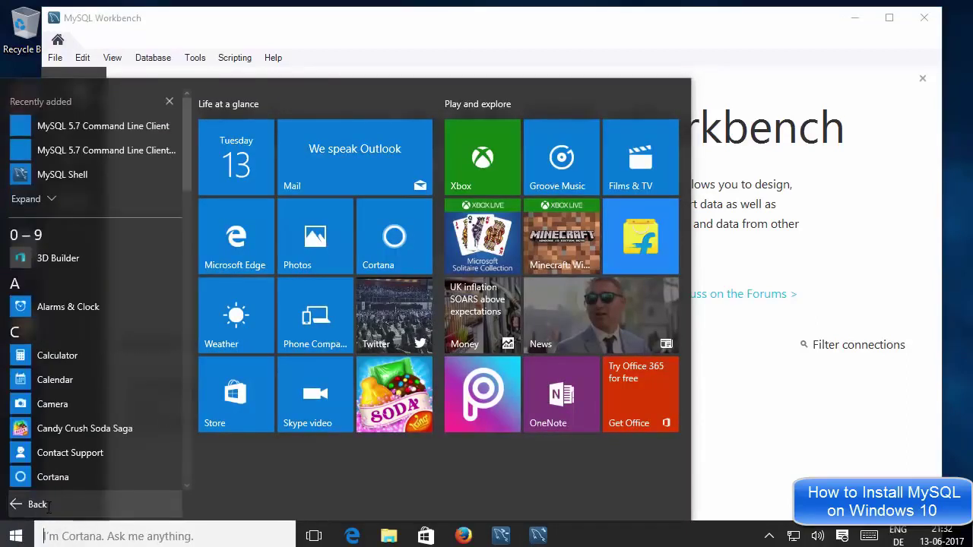
scroll(102, 386, "down", 10)
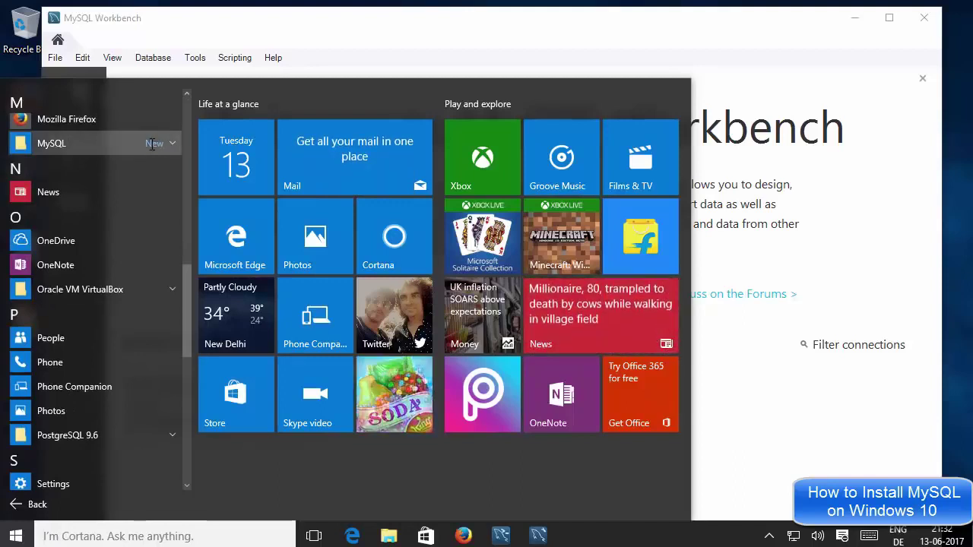
left_click(152, 143)
left_click(152, 144)
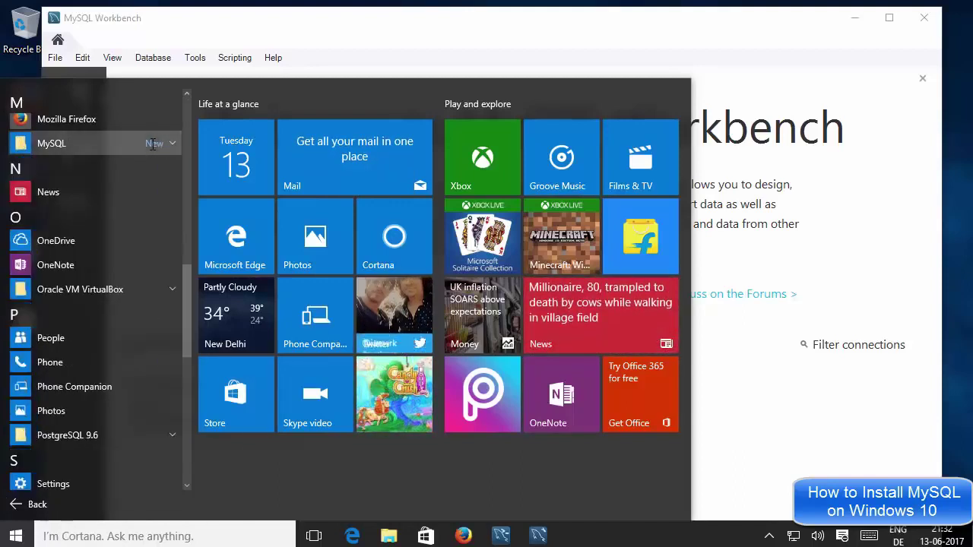
left_click(152, 143)
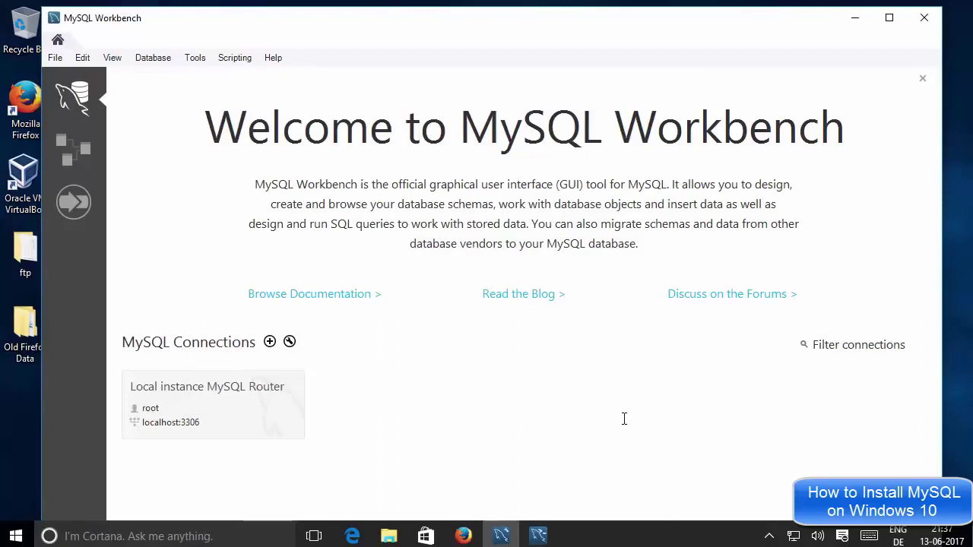
Bring MySQL Shell forward and close it, then reopen the Start menu.
left_click(538, 536)
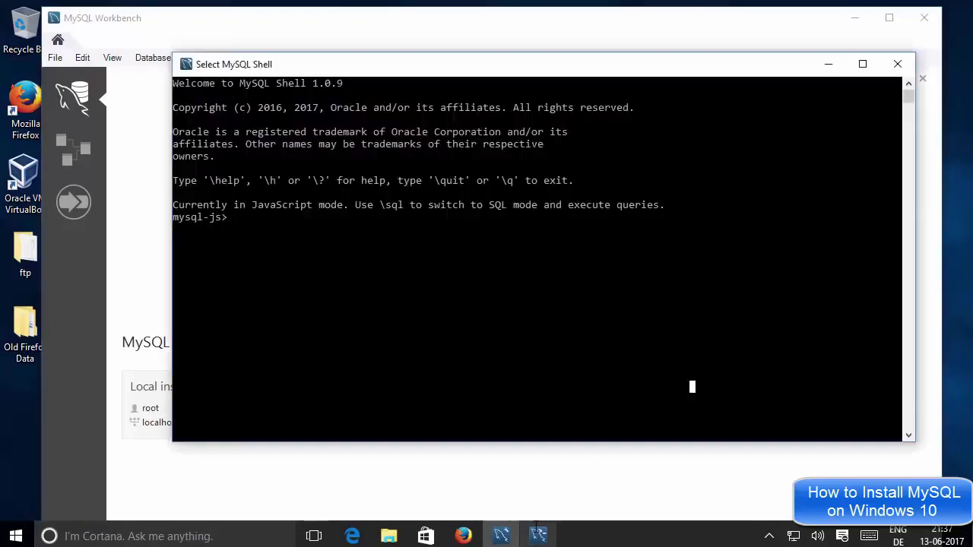
left_click(468, 478)
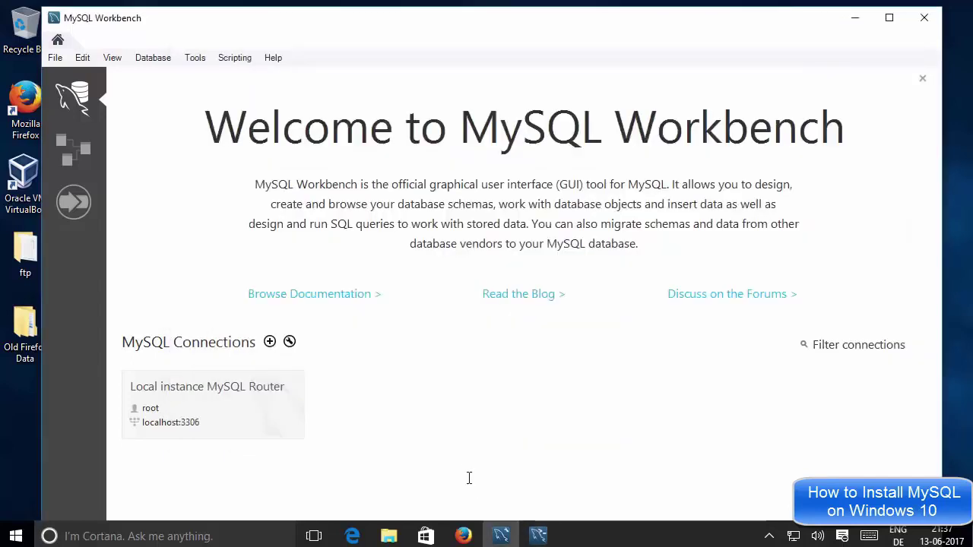
key("alt+Tab")
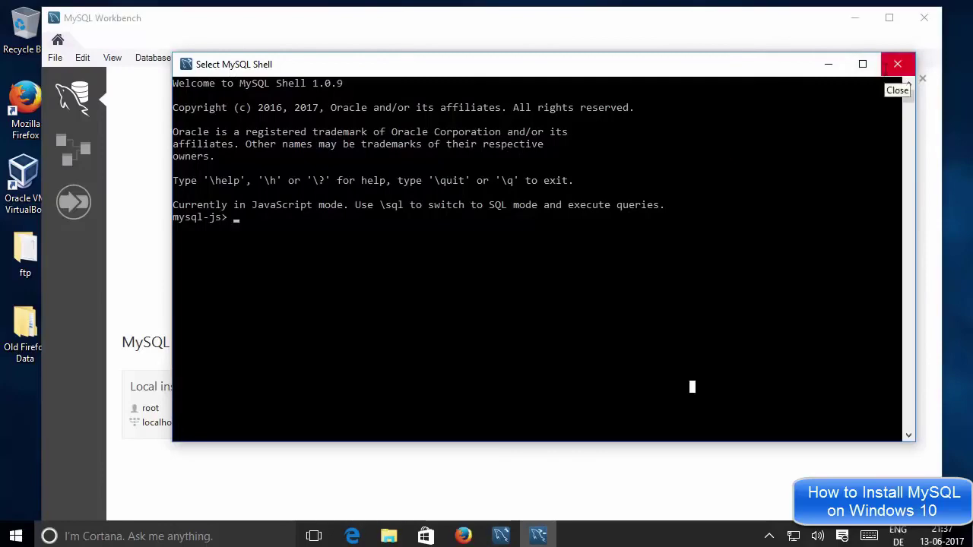
left_click(888, 67)
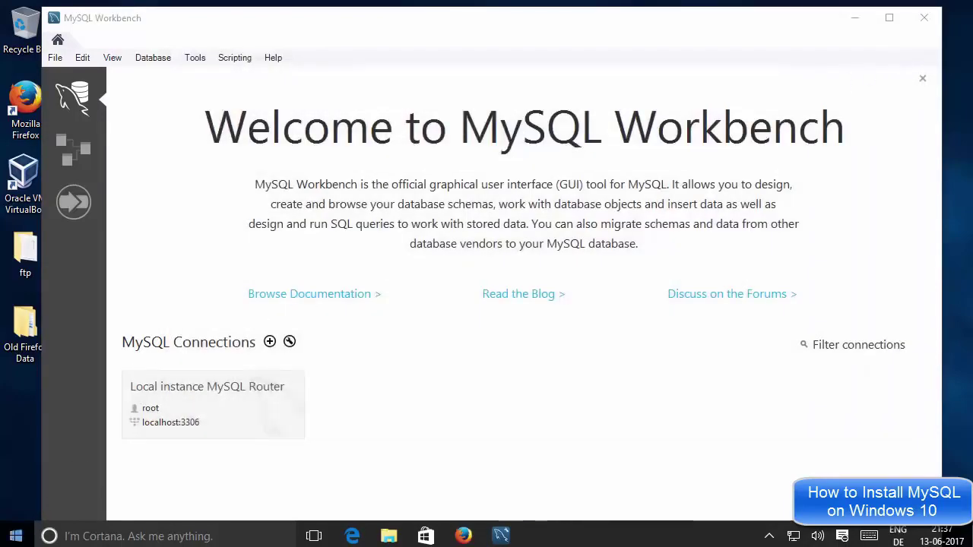
left_click(16, 536)
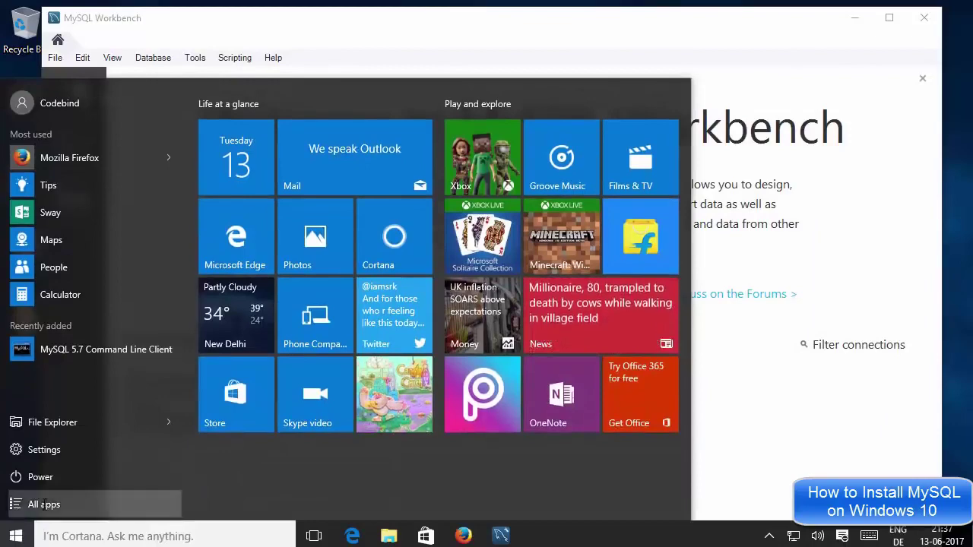
Find the MySQL folder under All apps and launch MySQL 5.7 Command Line Client.
left_click(38, 504)
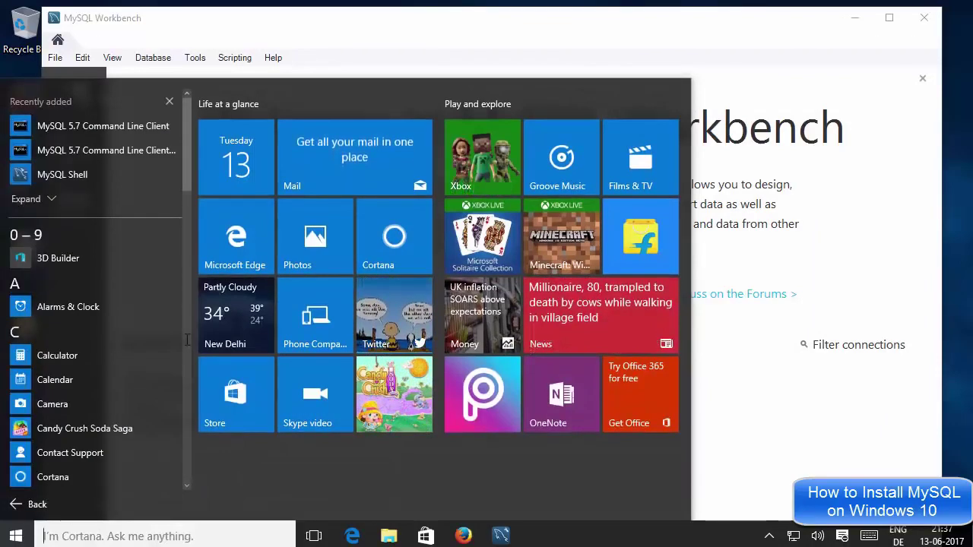
scroll(178, 284, "down", 3)
scroll(179, 284, "down", 10)
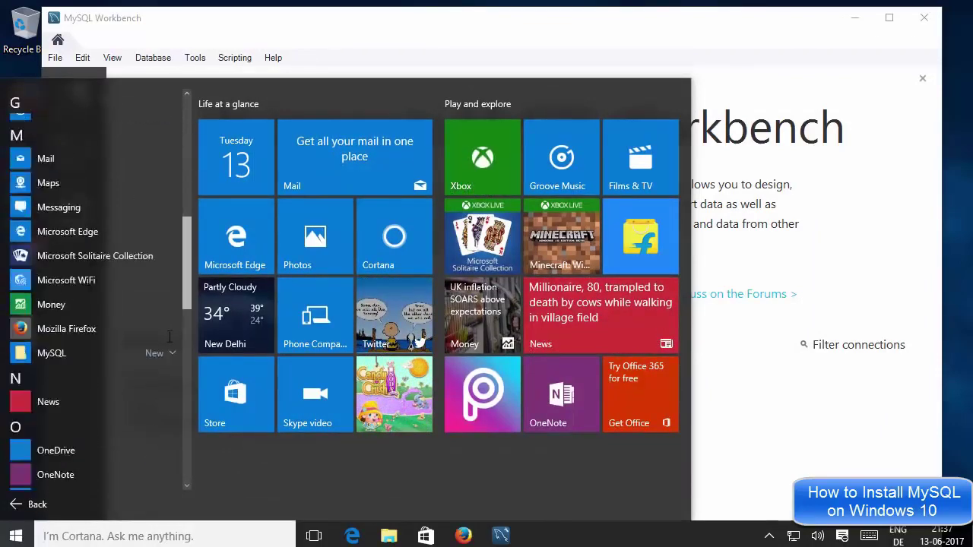
scroll(182, 357, "up", 1)
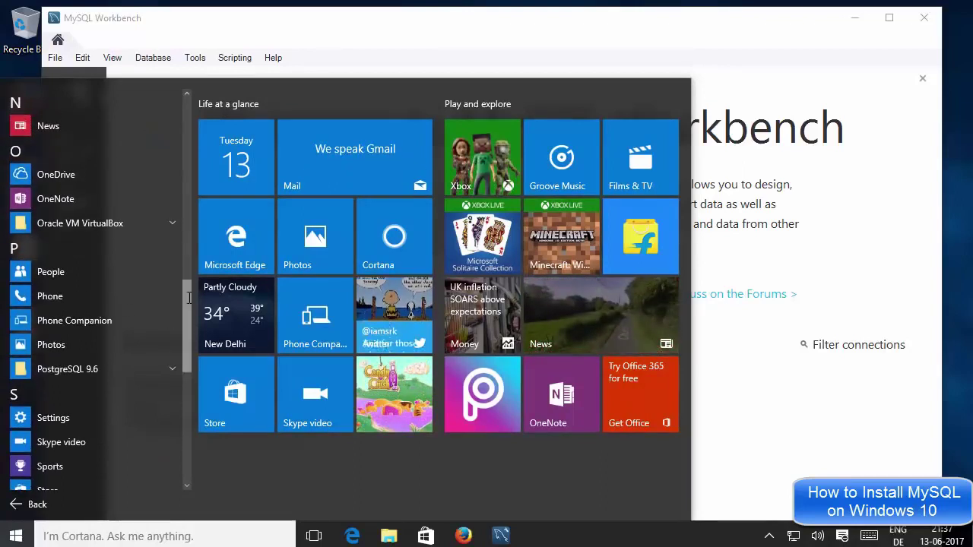
scroll(112, 368, "up", 4)
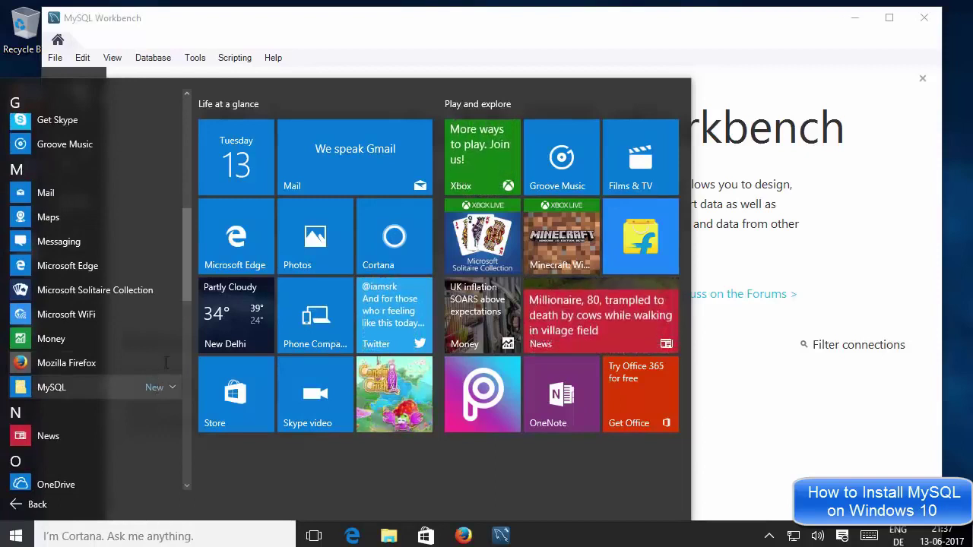
left_click(158, 387)
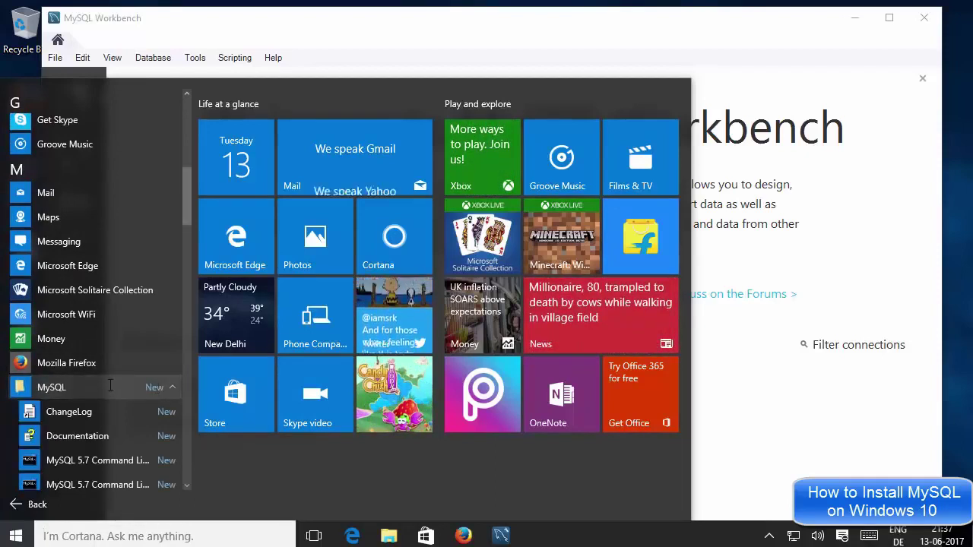
left_click_drag(189, 218, 187, 251)
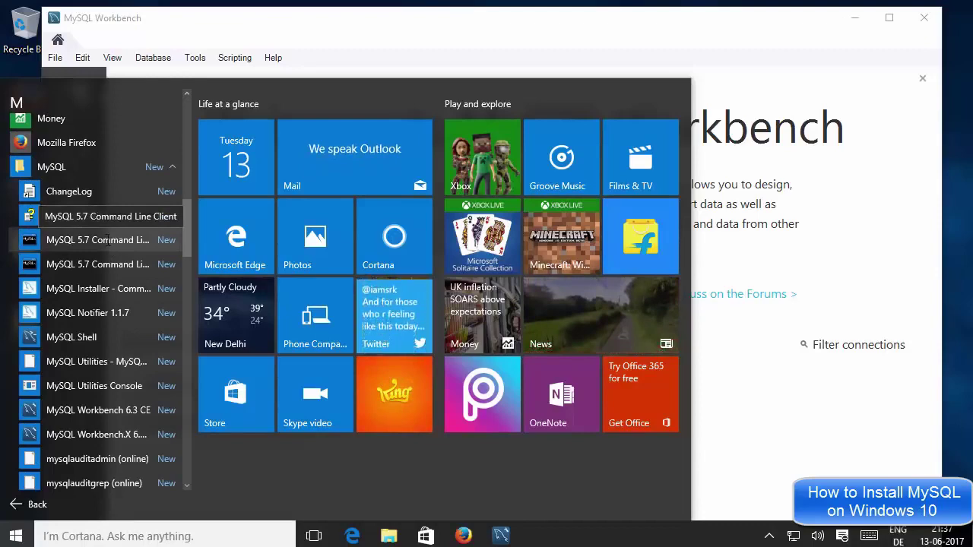
left_click(107, 240)
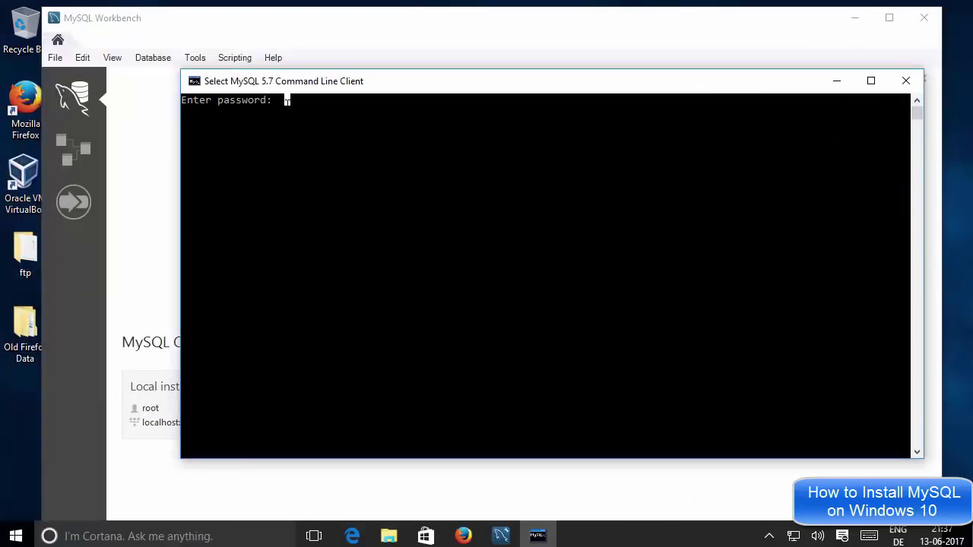
Enter the root password to log in to the MySQL 5.7.18 server at the mysql> prompt.
type("*")
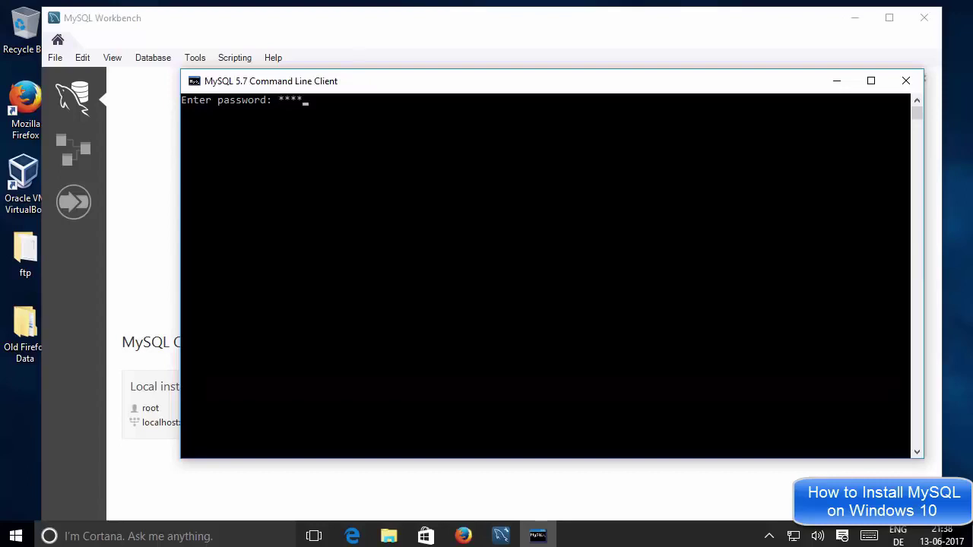
type("***")
key("Return")
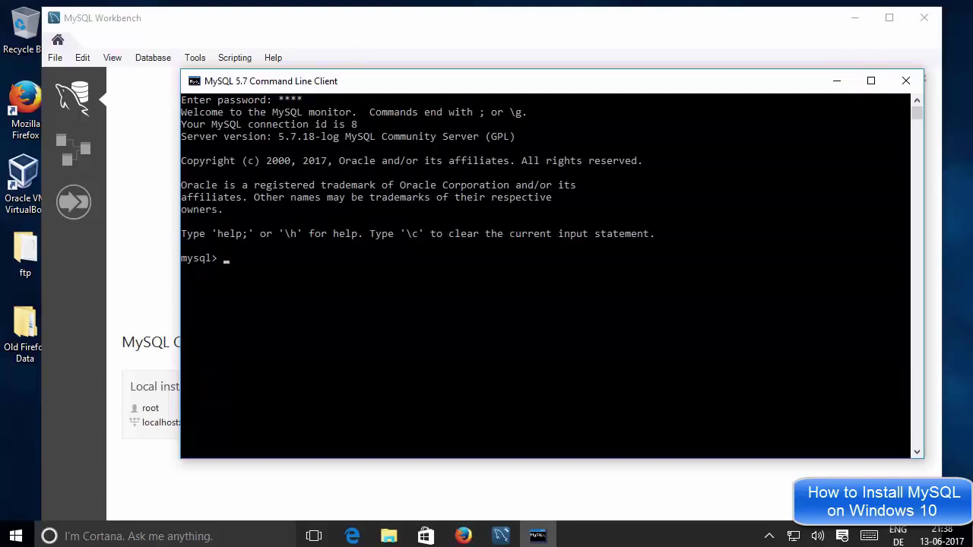
left_click(251, 269)
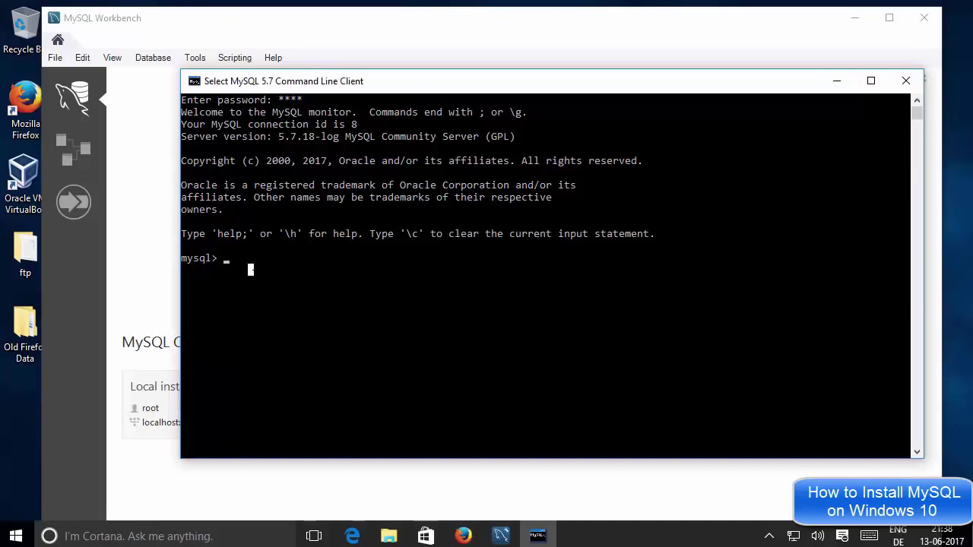
Run 'show databases;' to list the six databases, highlighting information_schema and world.
type("sho")
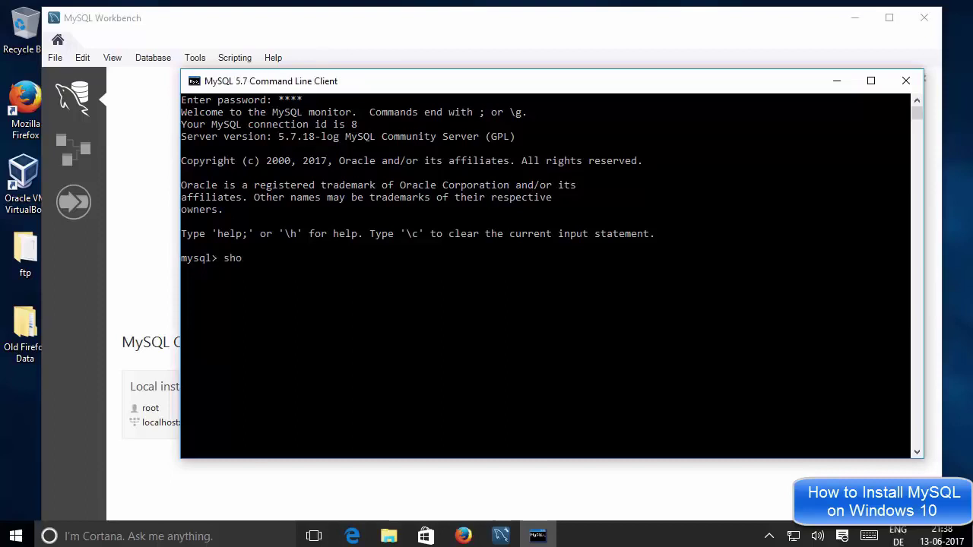
type("w databases;")
key("Return")
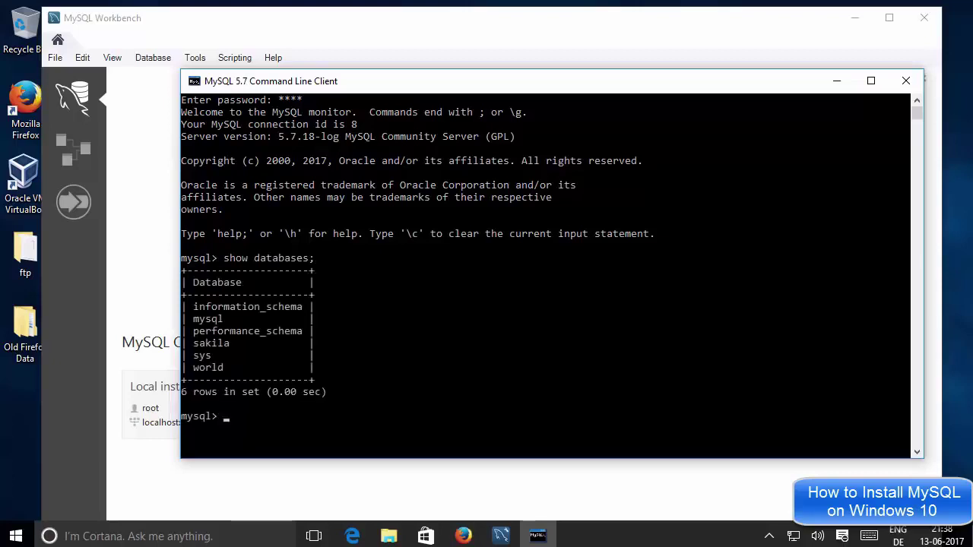
left_click(287, 306)
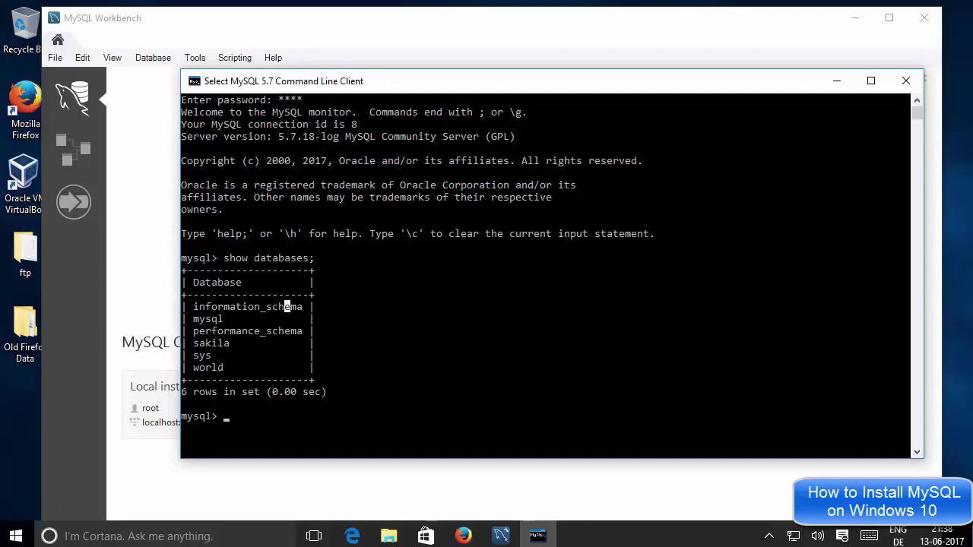
left_click(378, 294)
double_click(215, 367)
left_click(481, 330)
Switch to the world database with 'use world;', correcting the 'warld' typo.
type("use")
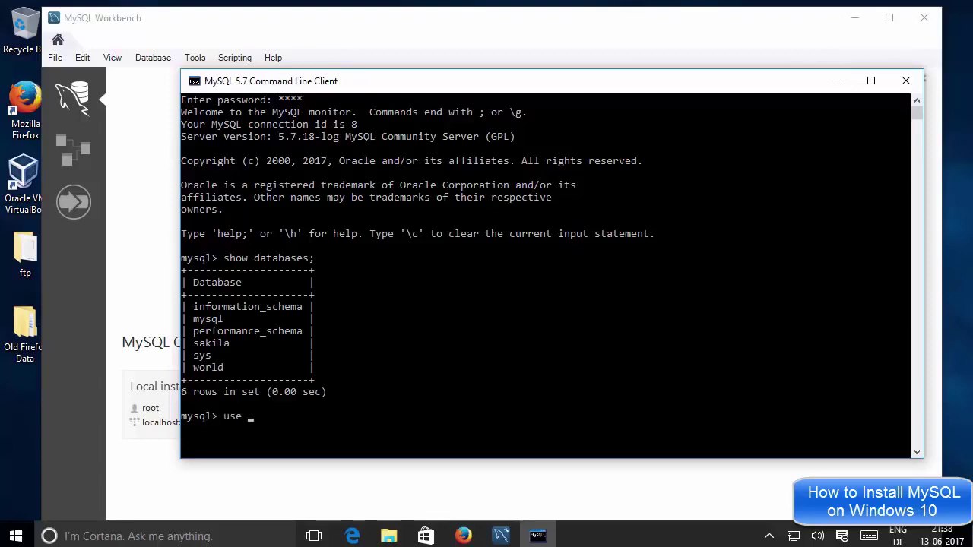
type(" warld")
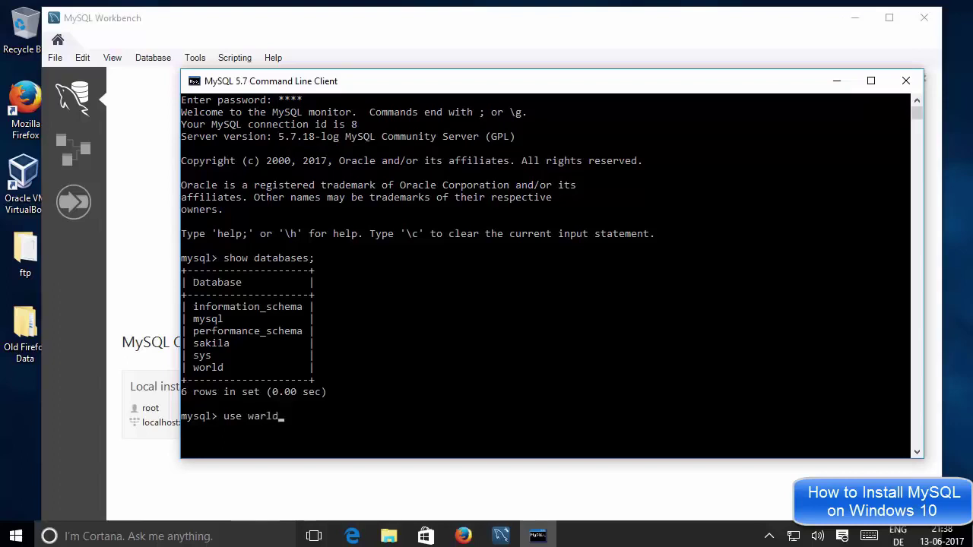
type(";")
key("Return")
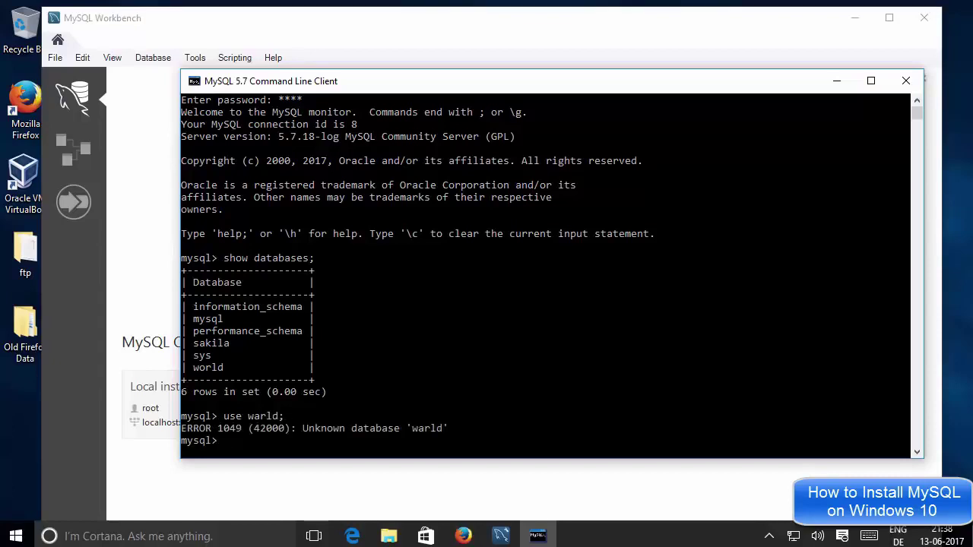
left_click(270, 391)
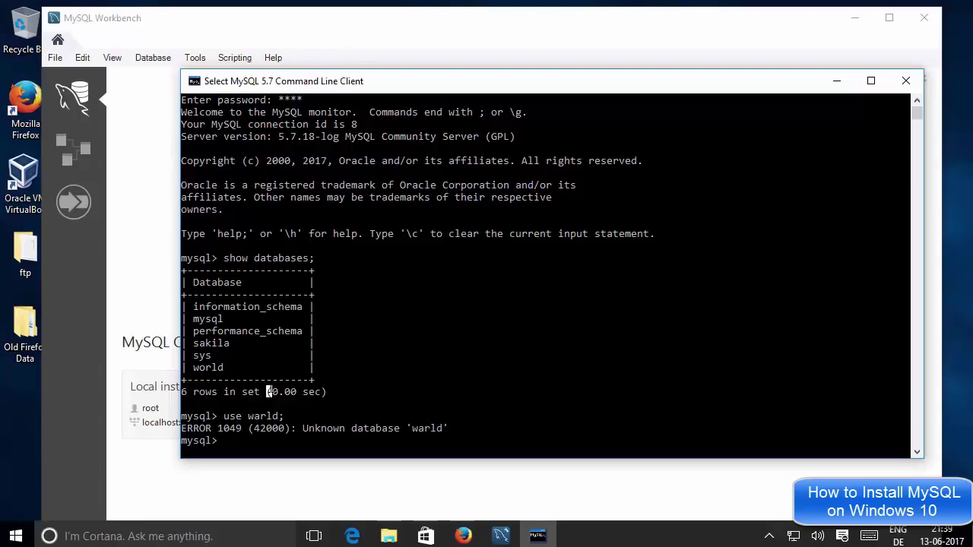
key("Up")
key("Left")
key("Left")
key("Left")
key("Left")
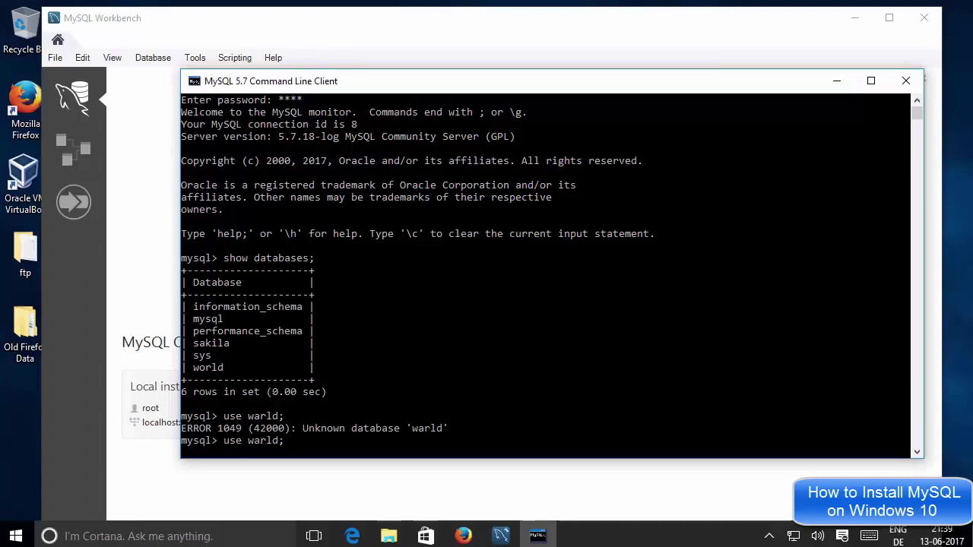
key("BackSpace")
type("o")
key("Return")
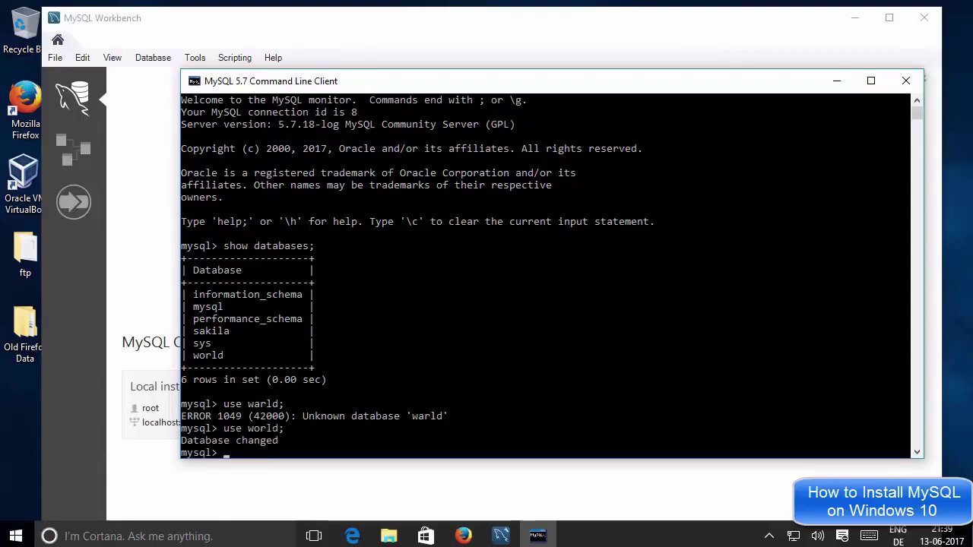
left_click(297, 427)
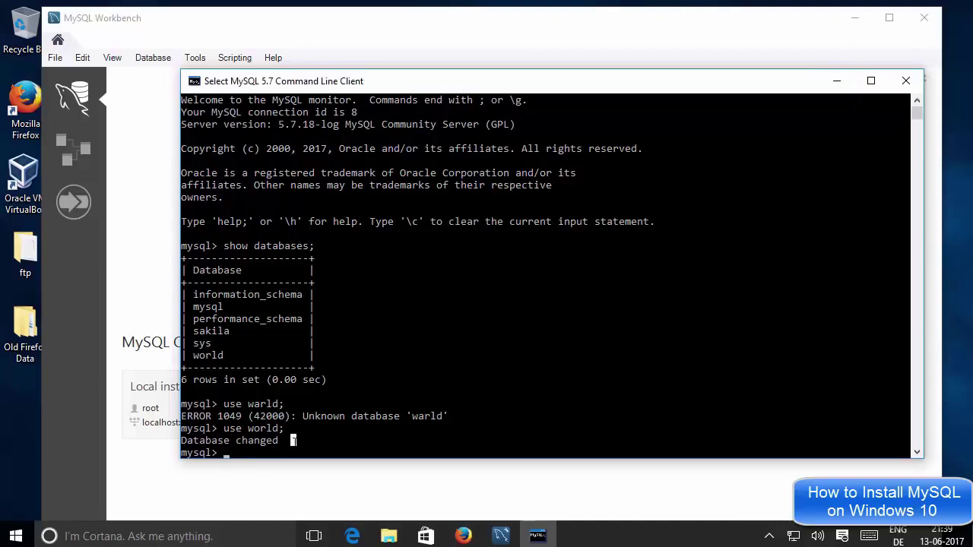
Run 'show tables;' to list world's tables: city, country and countrylanguage.
key("Escape")
type("show")
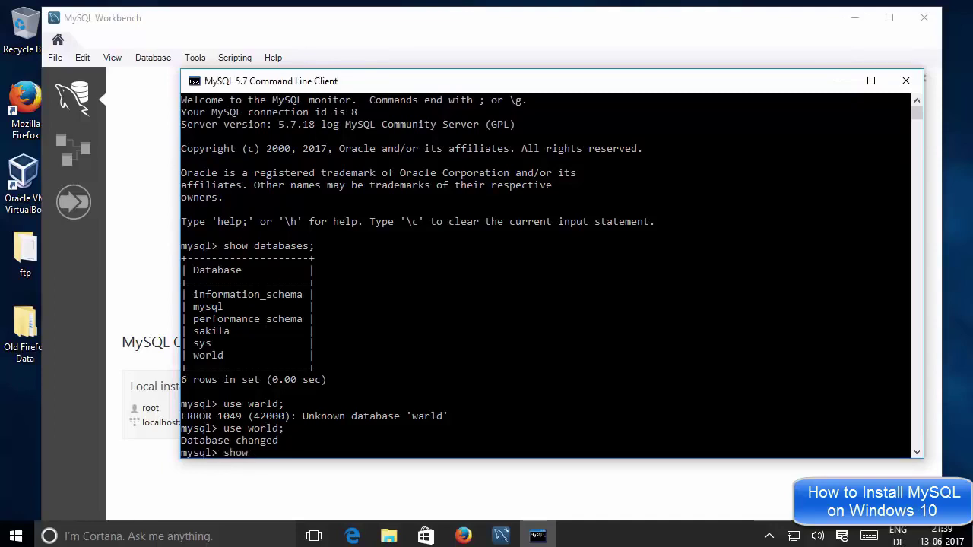
type(" tabk")
key("BackSpace")
type("les;")
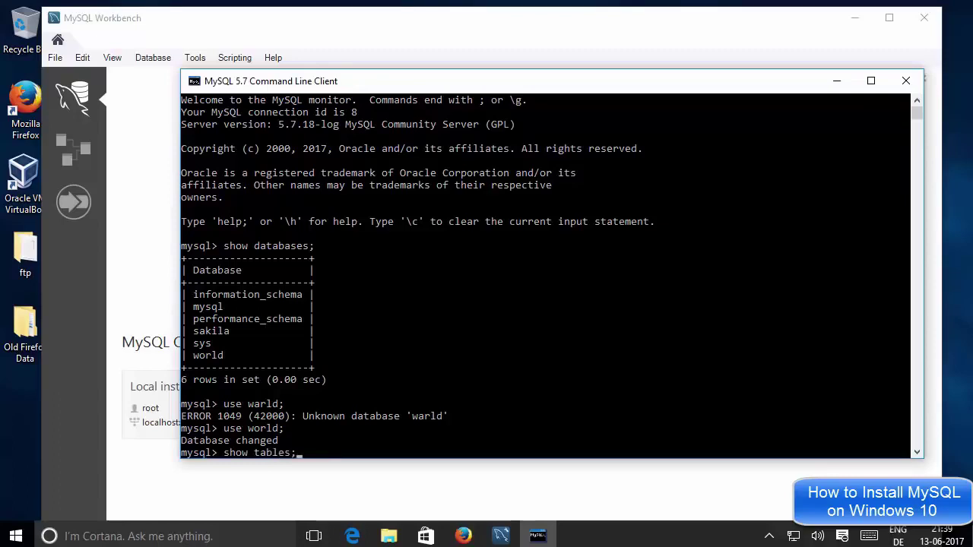
left_click(300, 416)
key("Return")
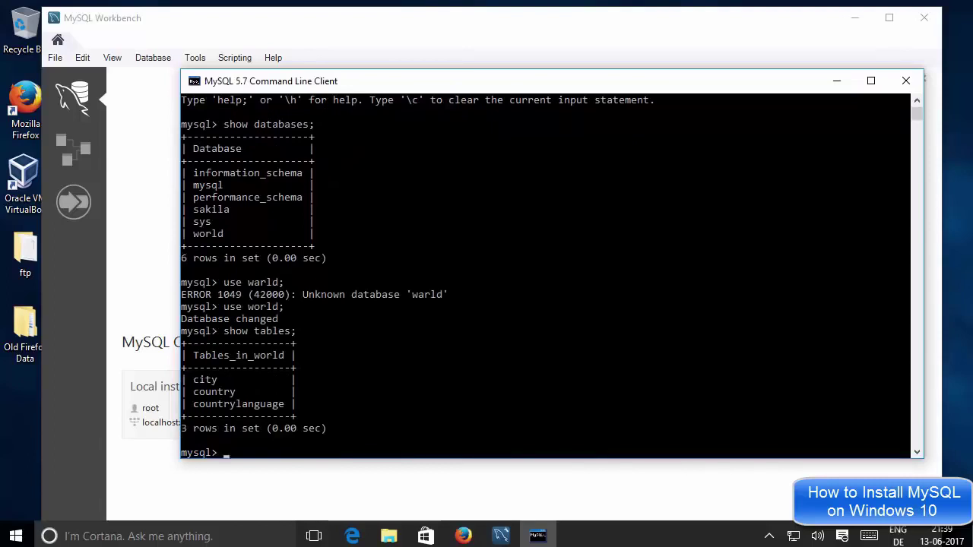
left_click(214, 379)
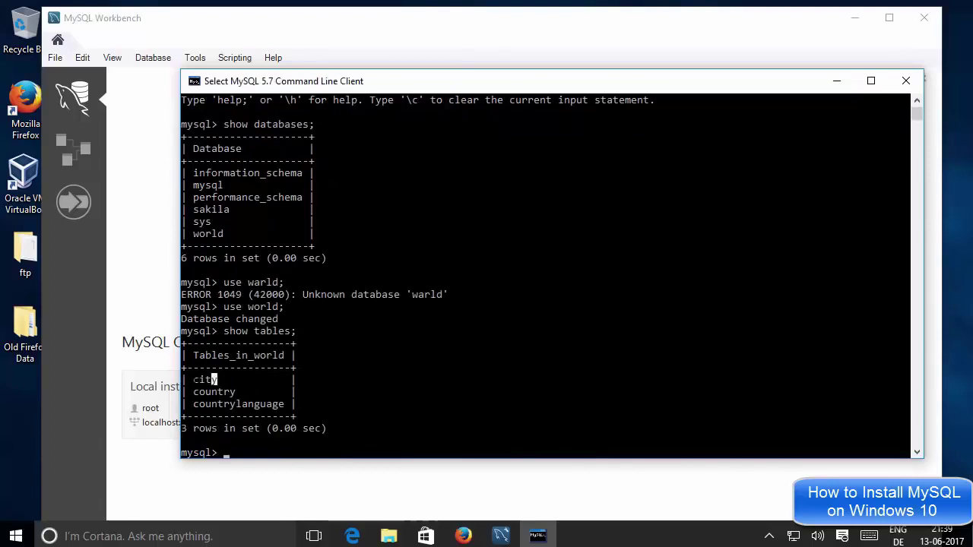
double_click(214, 379)
left_click(214, 392)
Switch to MySQL Workbench and choose Database > Connect to Database.
left_click(165, 167)
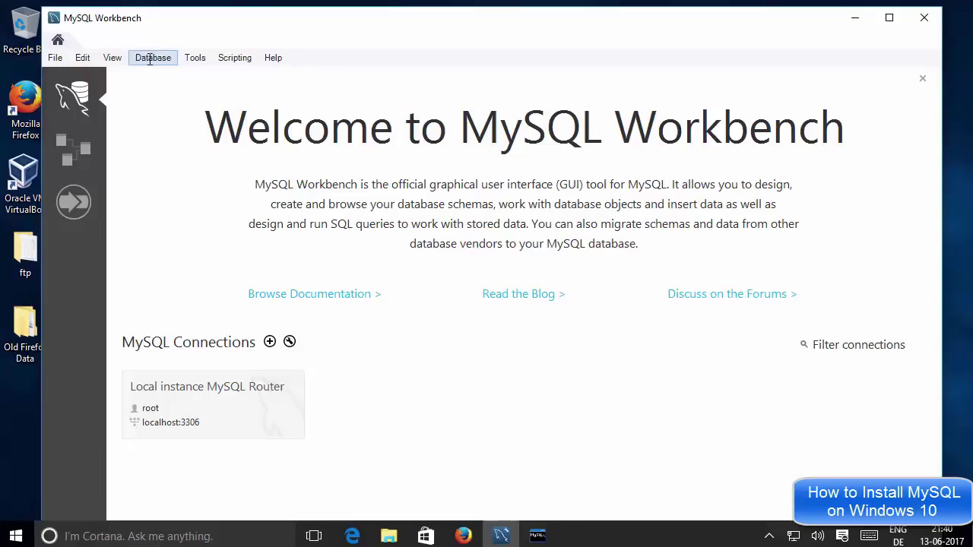
left_click(150, 59)
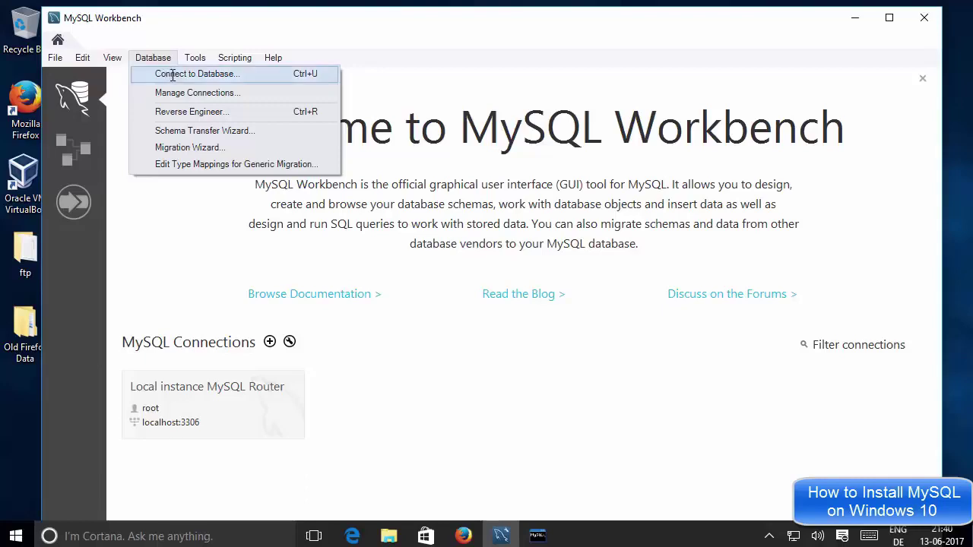
left_click(173, 74)
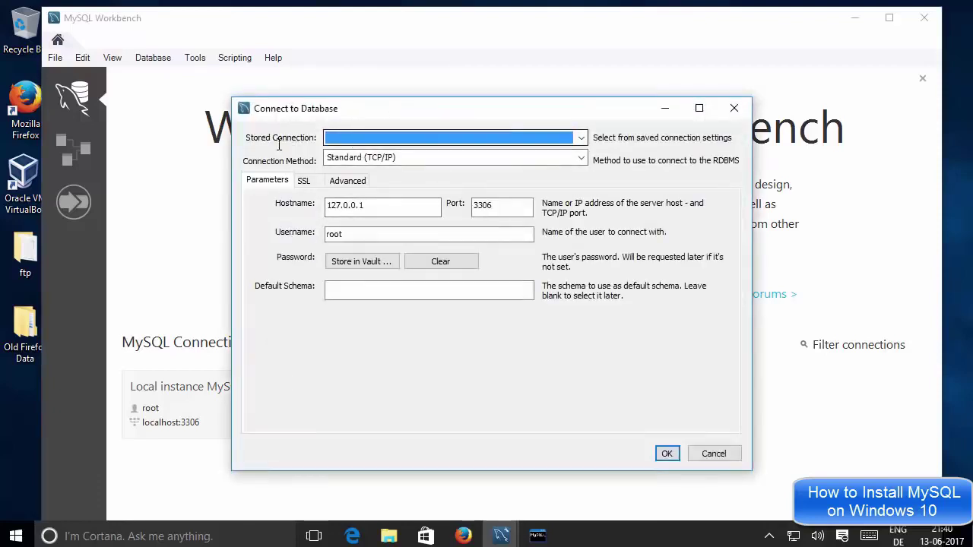
Choose the saved Local instance MySQL Router connection, checking host localhost and user root.
left_click(376, 137)
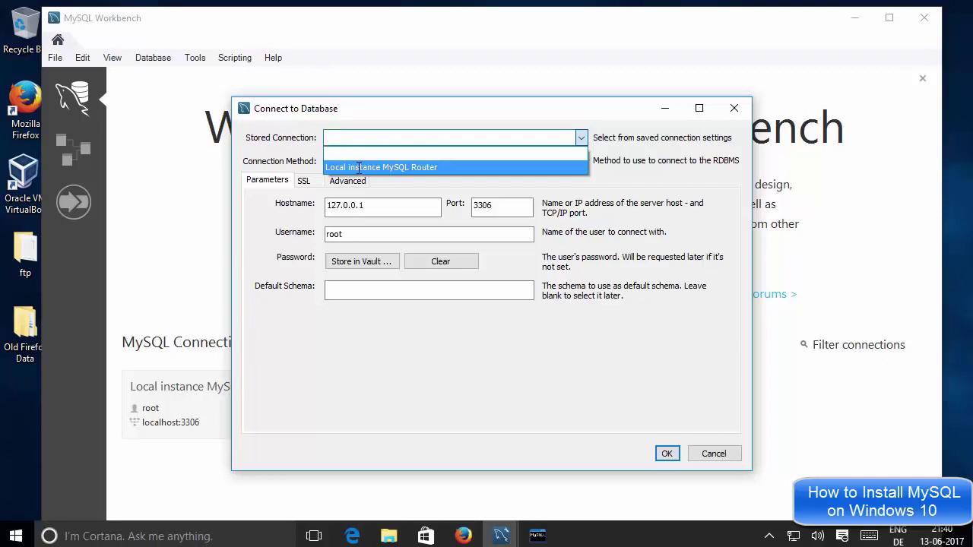
left_click(358, 167)
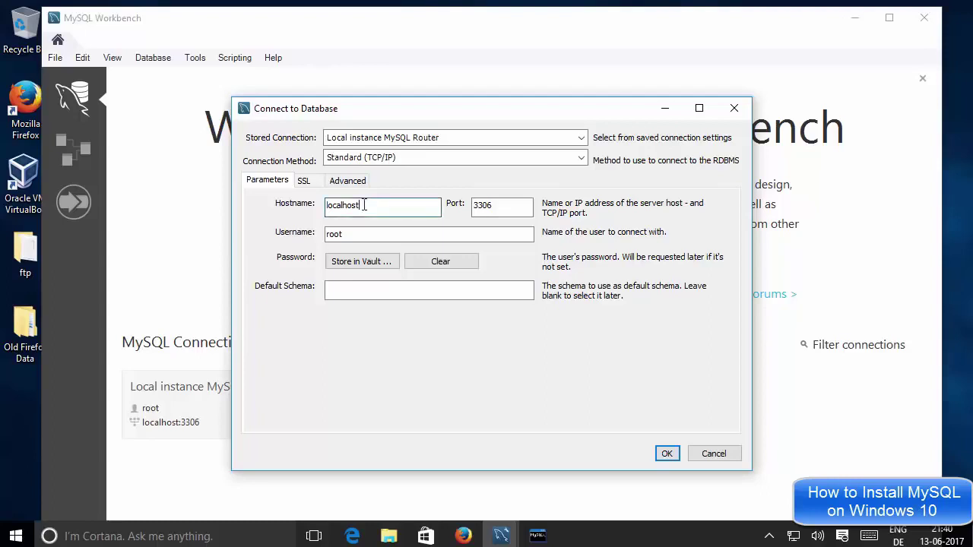
left_click_drag(365, 206, 329, 206)
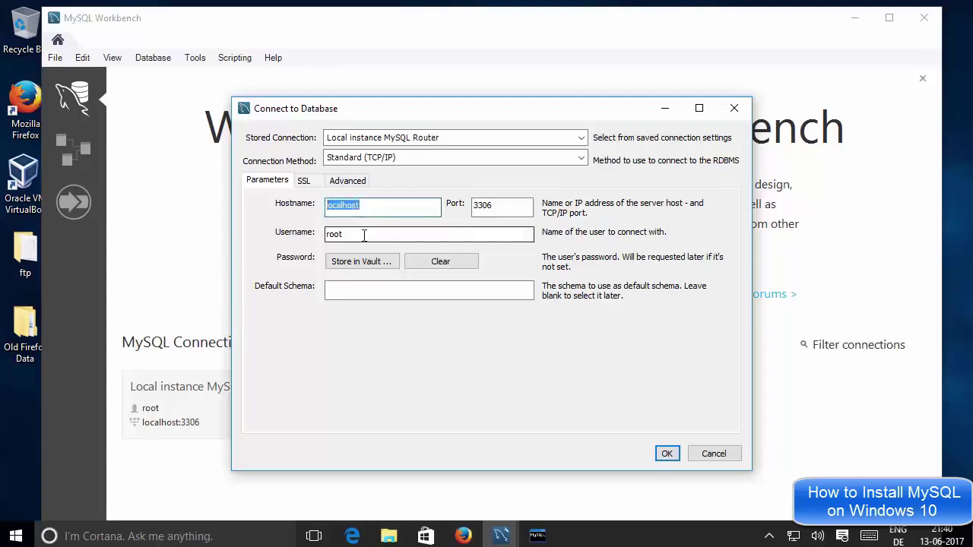
left_click_drag(425, 233, 326, 230)
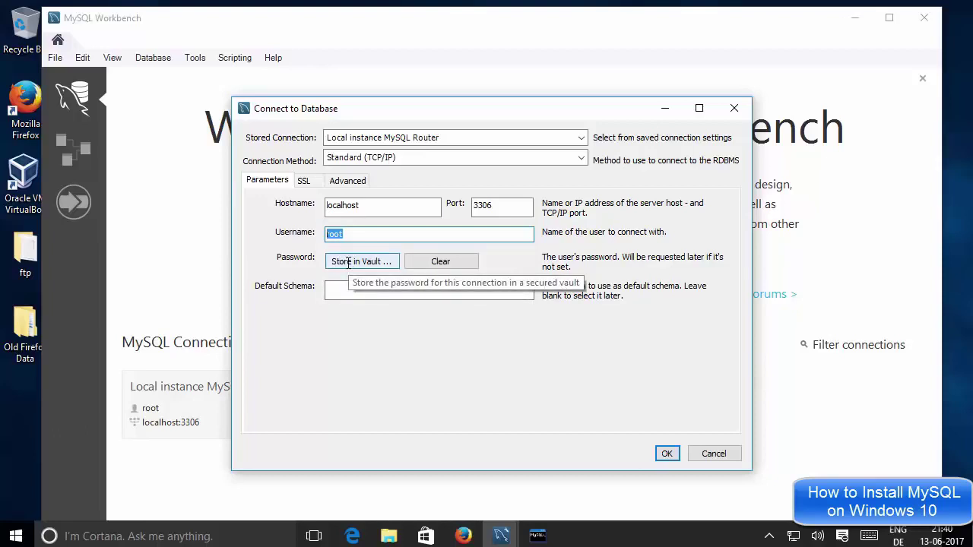
Store the root account password in the vault and connect to the instance.
left_click(348, 262)
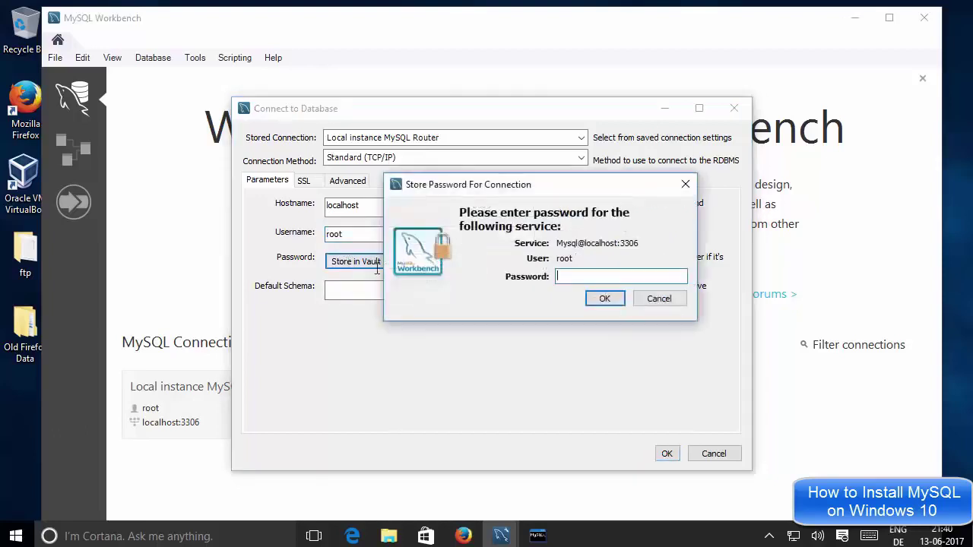
type("root")
left_click(601, 299)
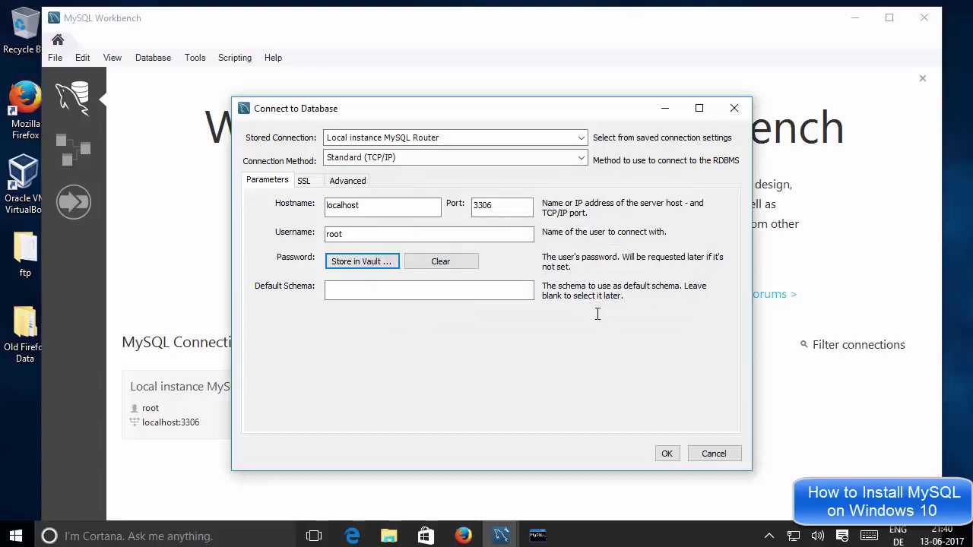
left_click(666, 453)
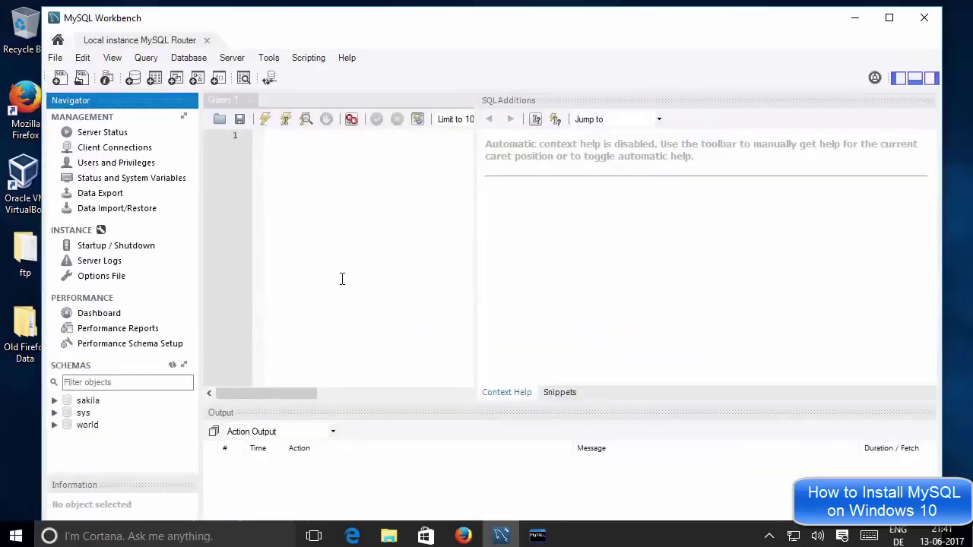
Widen the Query 1 editor and set world as the default schema.
left_click(402, 235)
left_click_drag(476, 250, 773, 263)
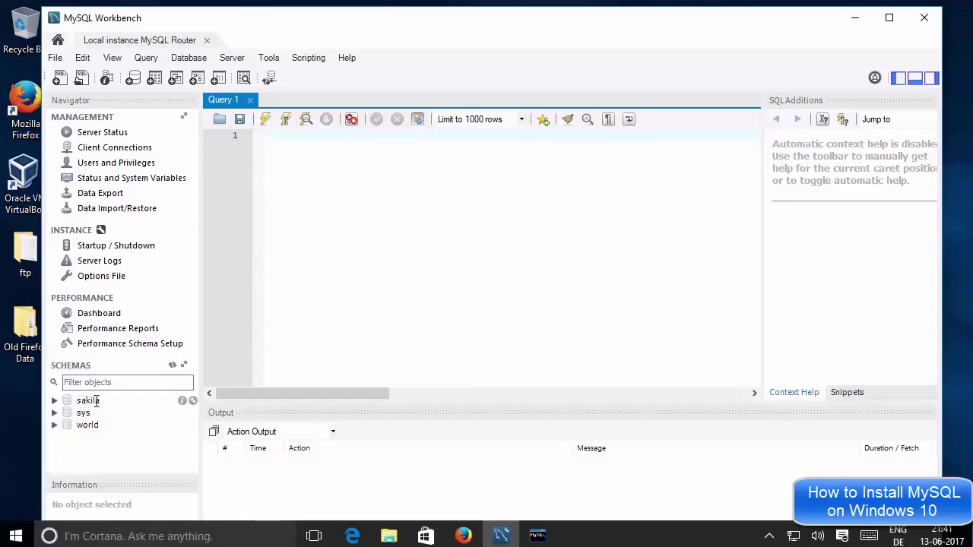
double_click(86, 425)
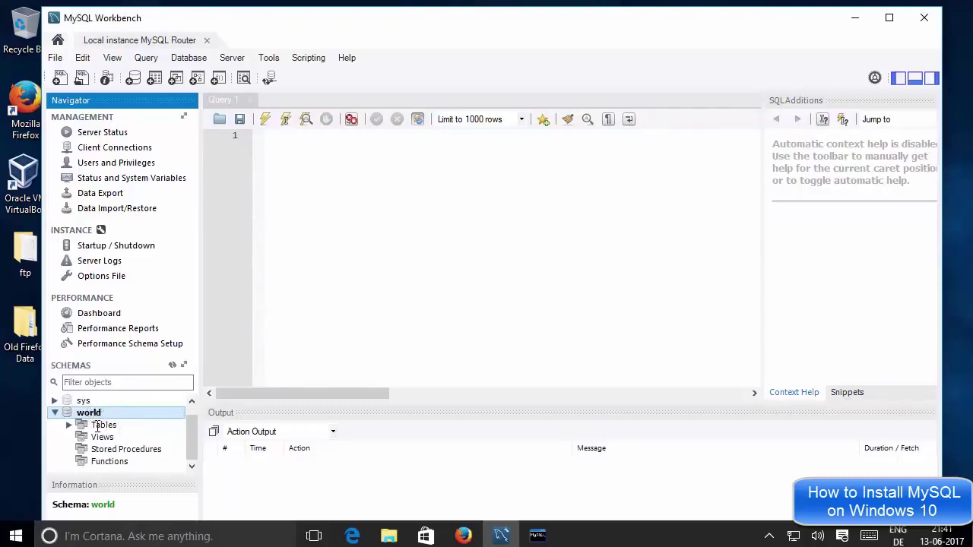
Expand world's tables (city, country, countrylanguage) and insert countrylanguage into the query.
left_click(93, 415)
left_click(97, 426)
double_click(96, 425)
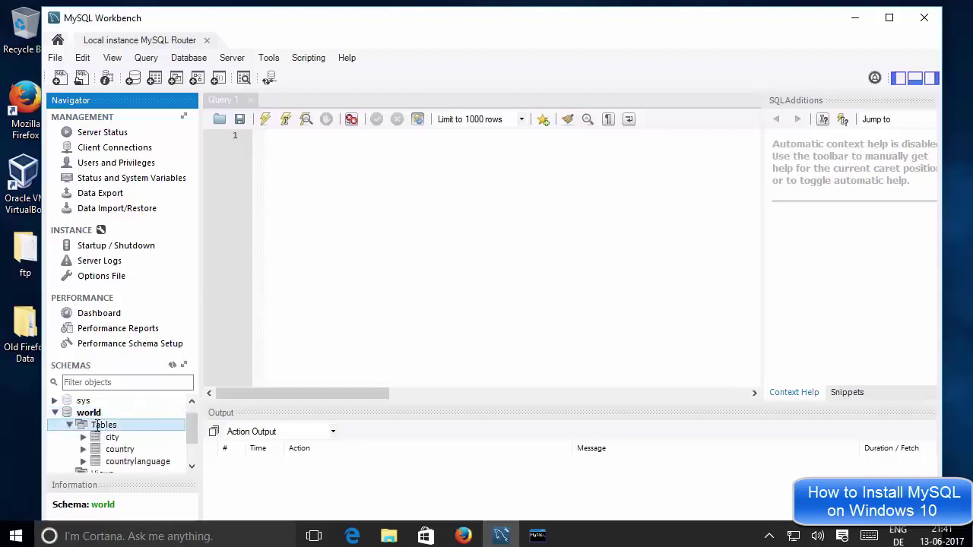
left_click_drag(191, 427, 195, 446)
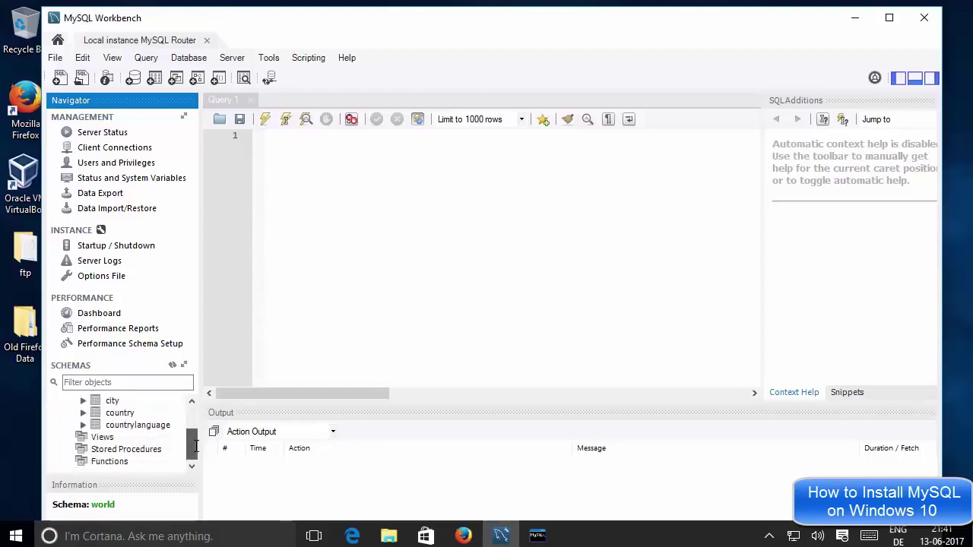
left_click(114, 401)
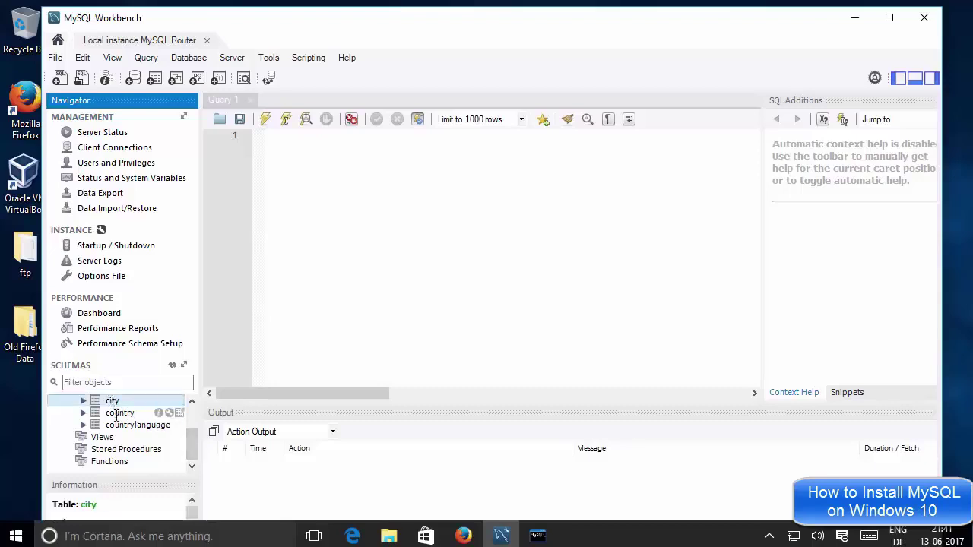
double_click(138, 425)
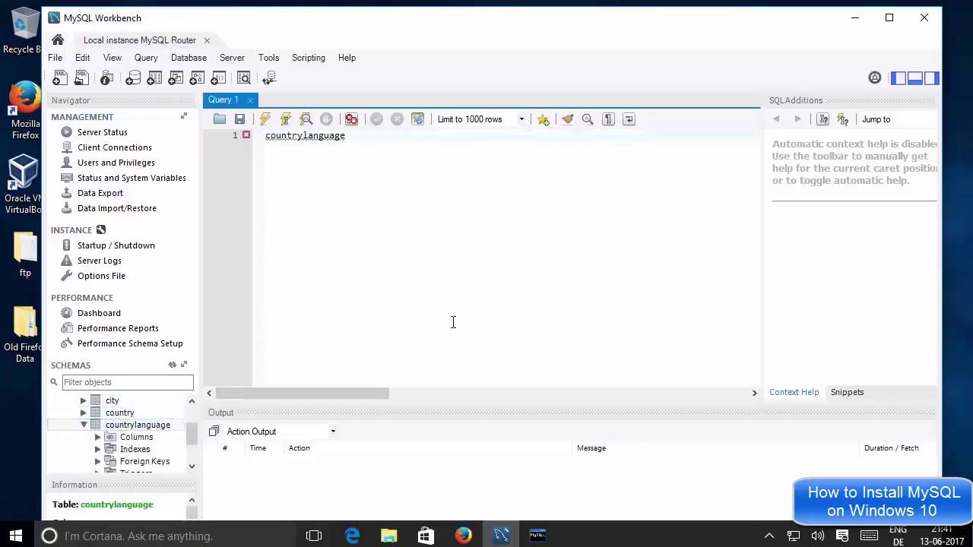